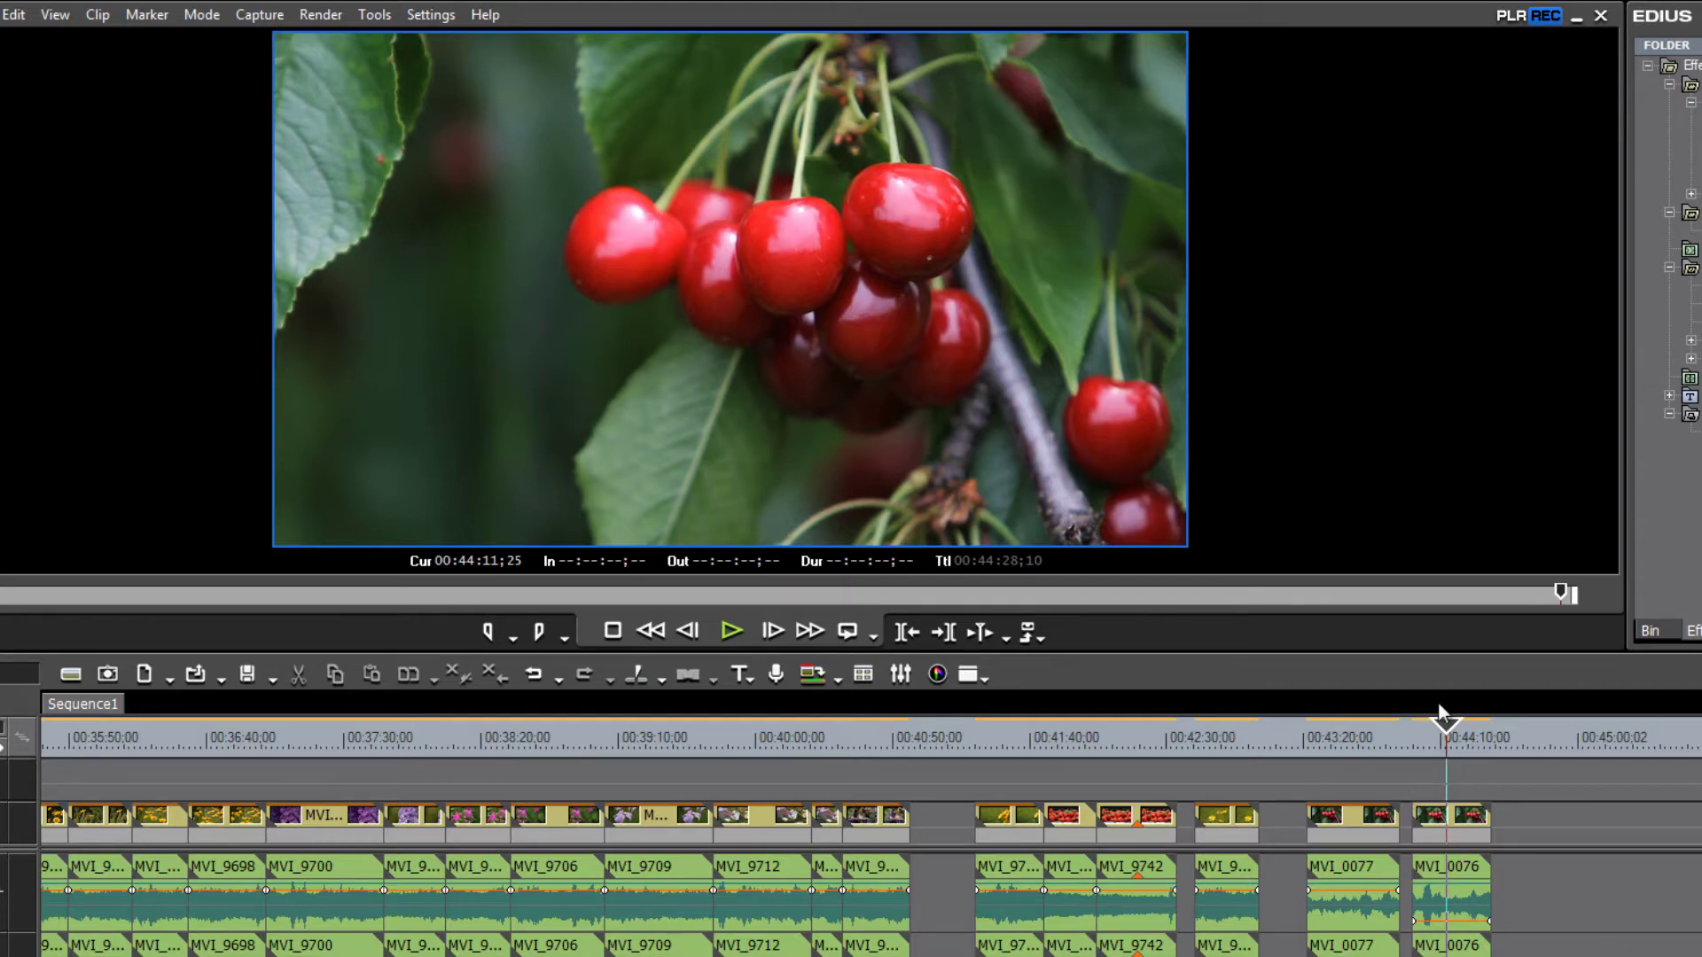
Scrub through the flower and cherry clips on the timeline, ending in clip MVI_0076, to examine their colours
{"action": "left_click_drag", "start_coordinate": [1400, 738], "coordinate": [1428, 744]}
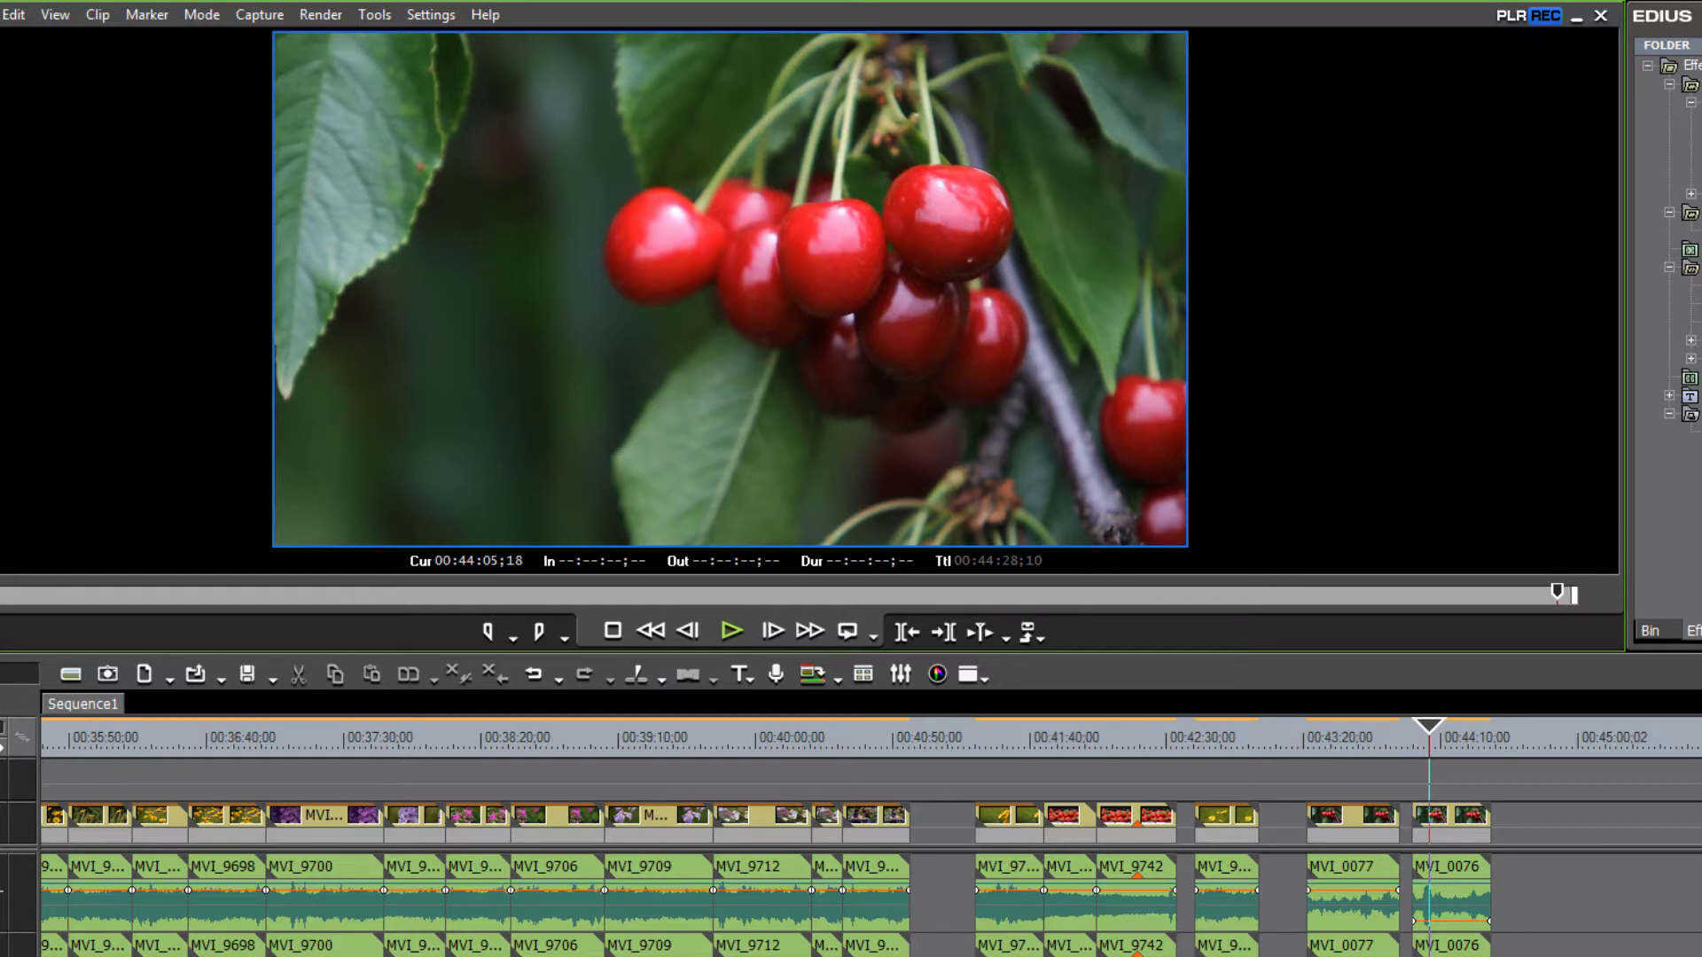
{"action": "left_click", "coordinate": [562, 738]}
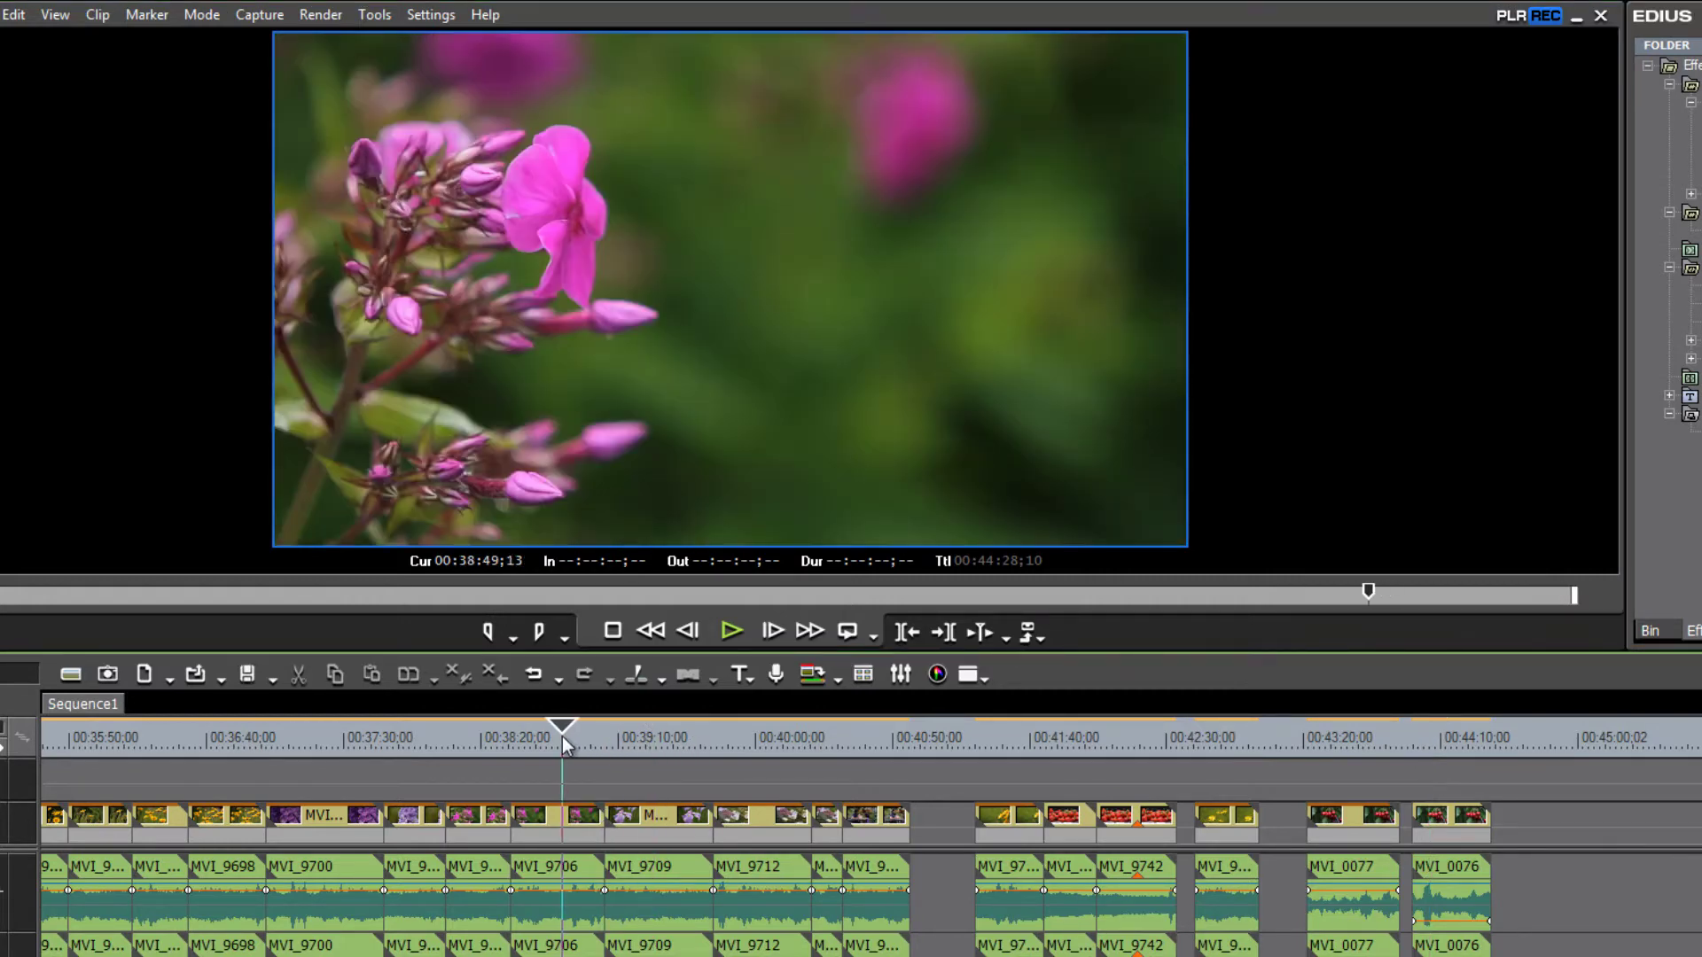
{"action": "left_click_drag", "start_coordinate": [562, 737], "coordinate": [624, 736]}
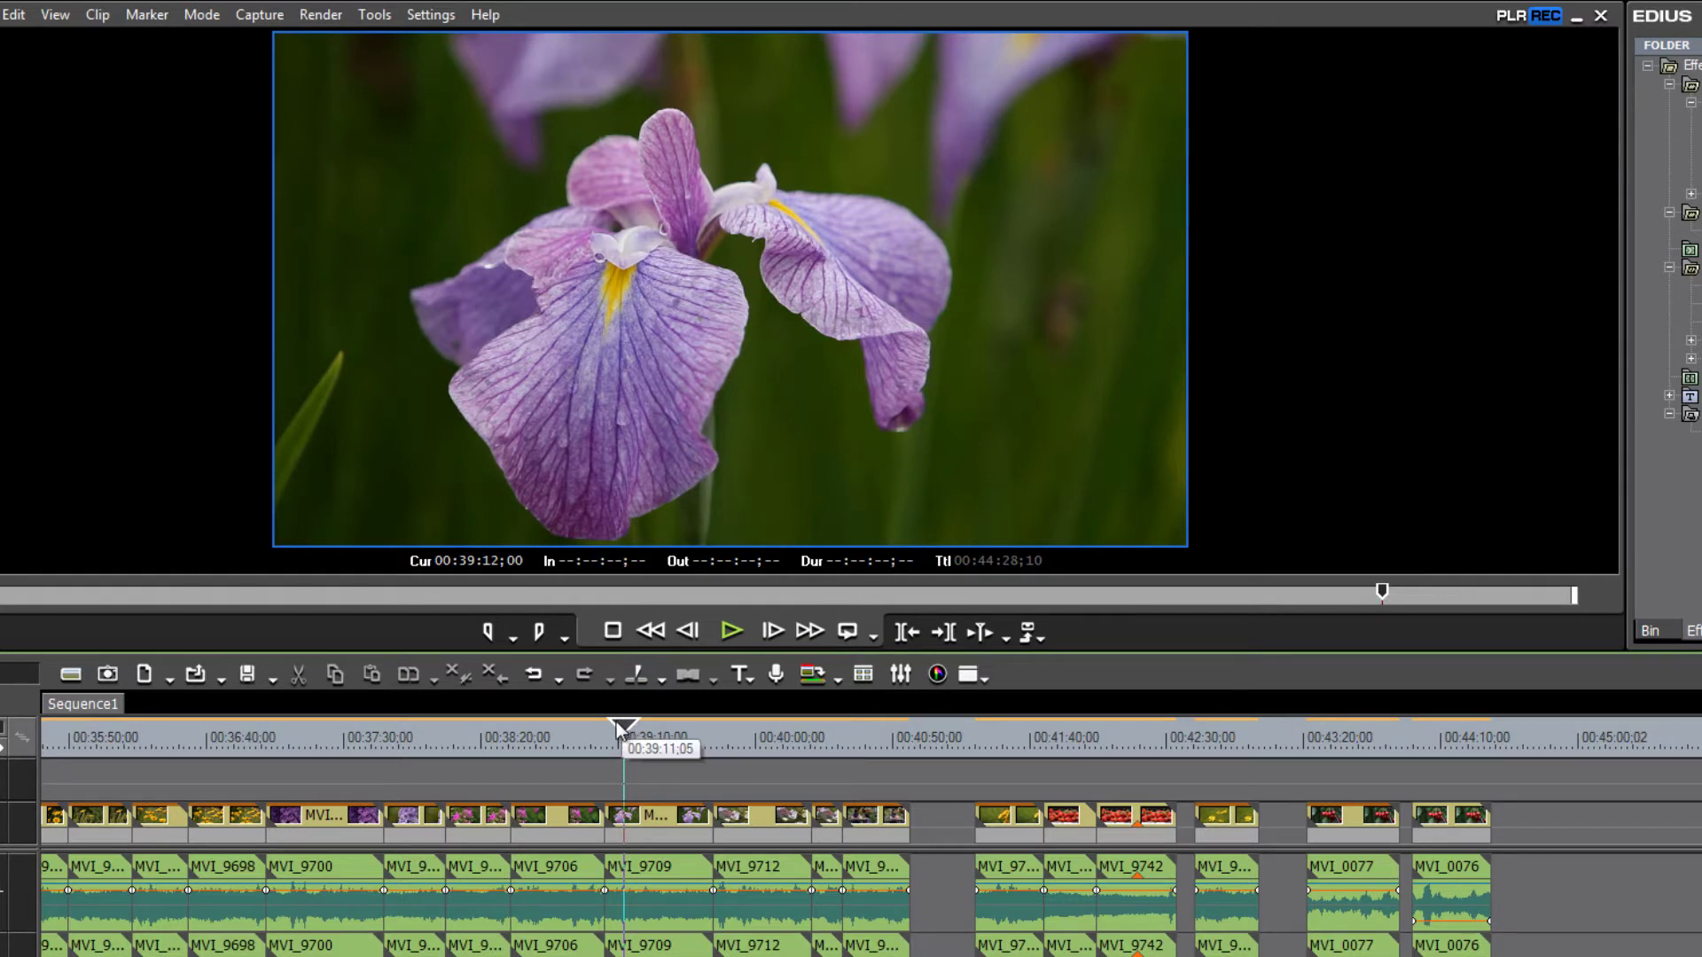
{"action": "left_click_drag", "start_coordinate": [618, 727], "coordinate": [633, 725]}
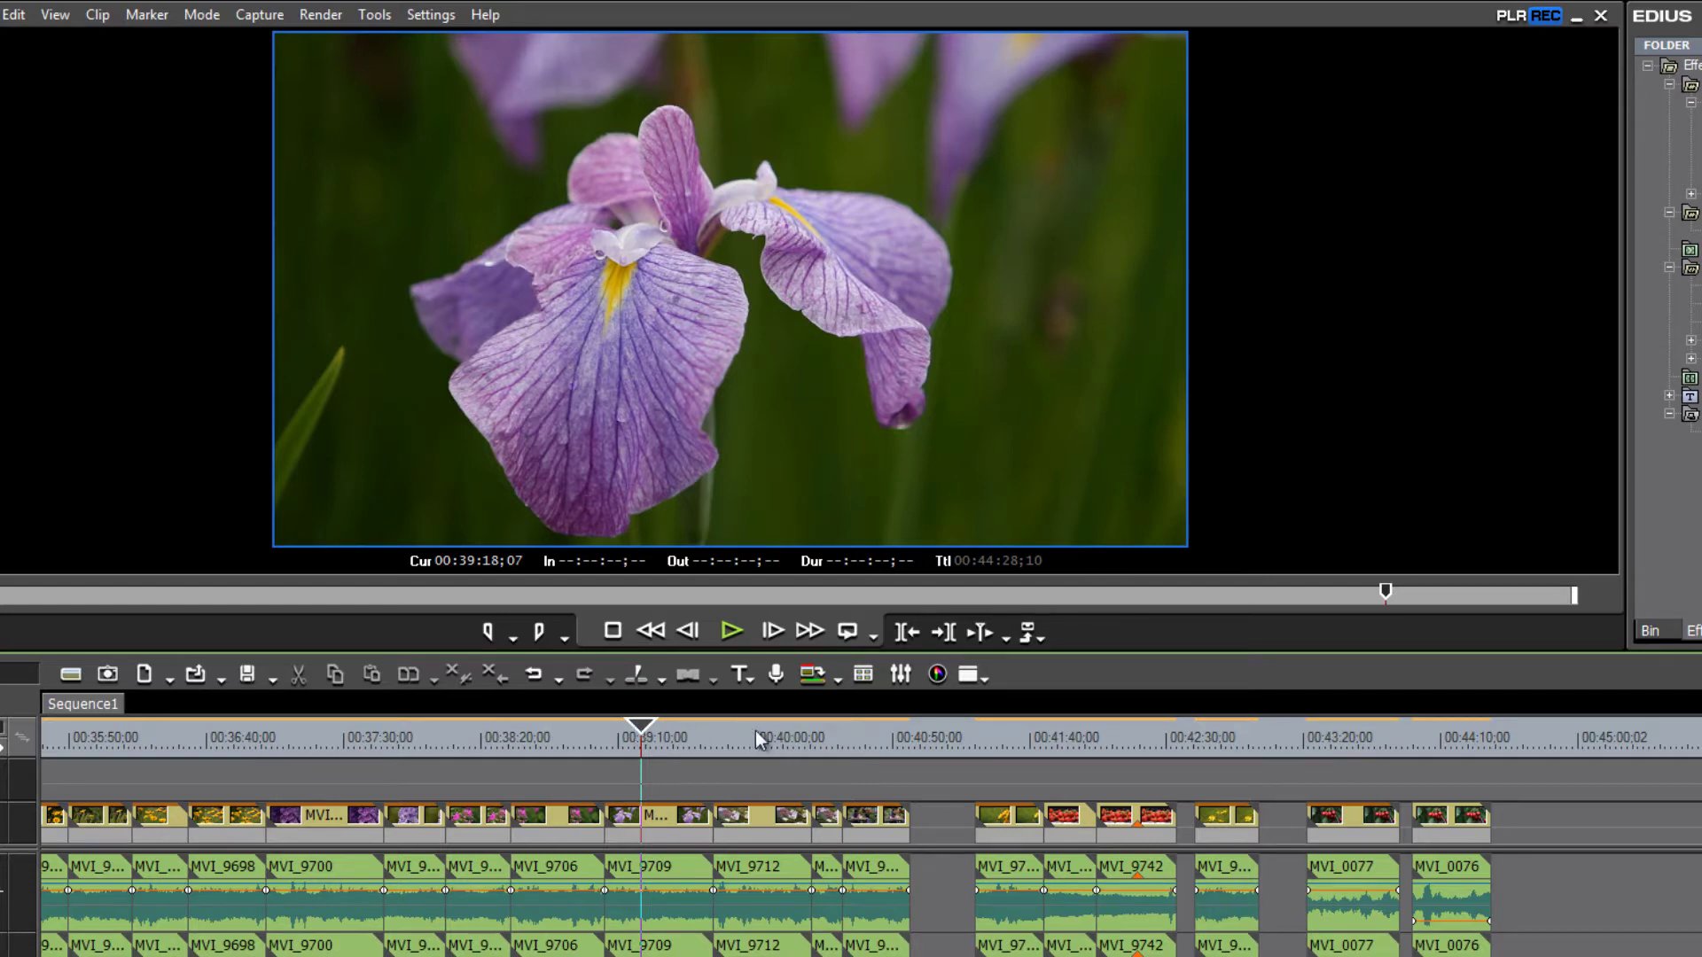
{"action": "left_click_drag", "start_coordinate": [755, 731], "coordinate": [1420, 811]}
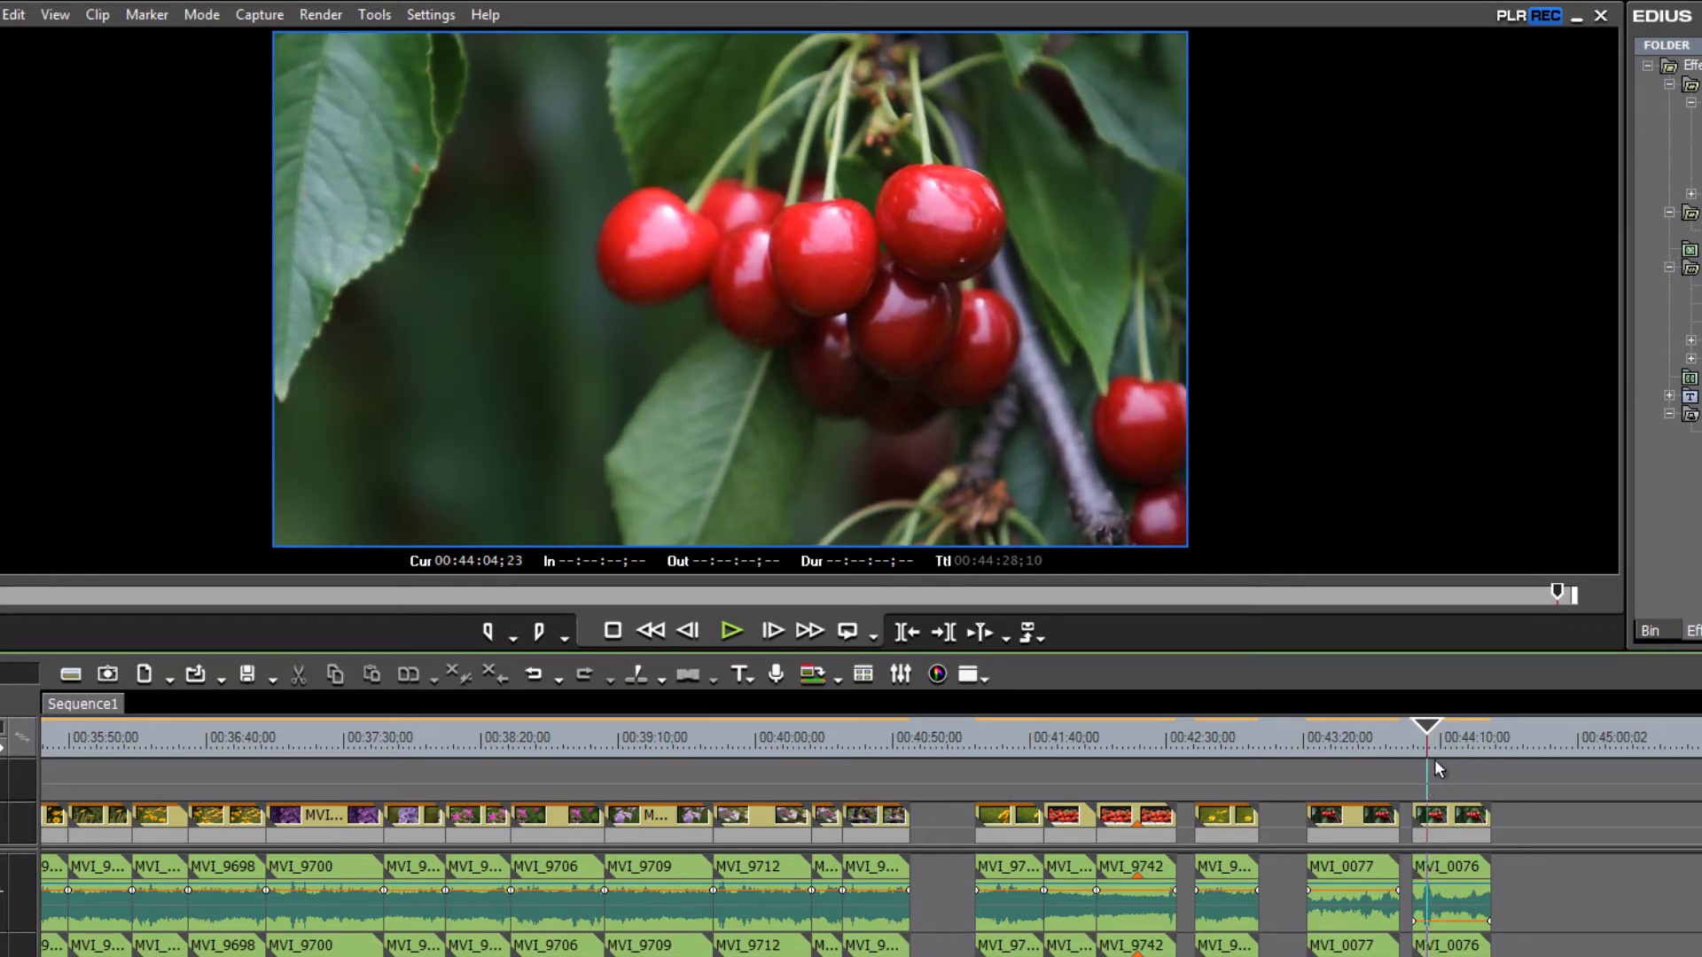
{"action": "mouse_move", "coordinate": [1433, 740]}
{"action": "left_mouse_down"}
{"action": "mouse_move", "coordinate": [1449, 753]}
{"action": "mouse_move", "coordinate": [1442, 736]}
{"action": "left_mouse_up"}
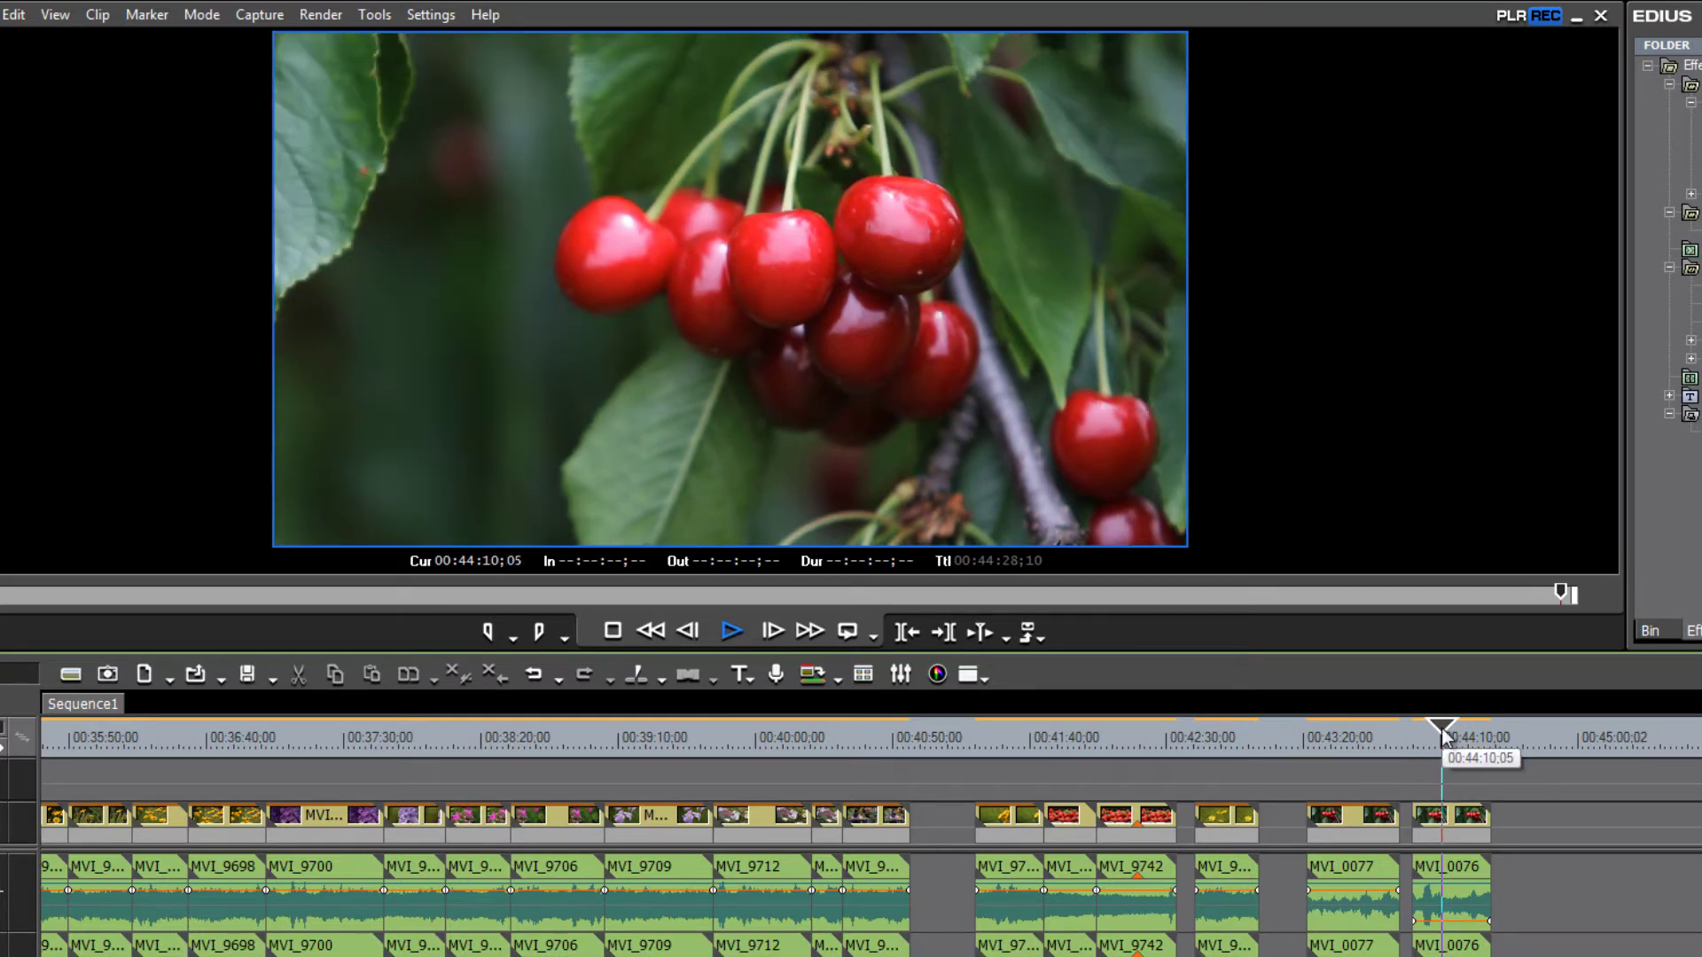
Play clip MVI_0076 and examine its ungraded picture in full-screen preview
{"action": "key", "text": "space"}
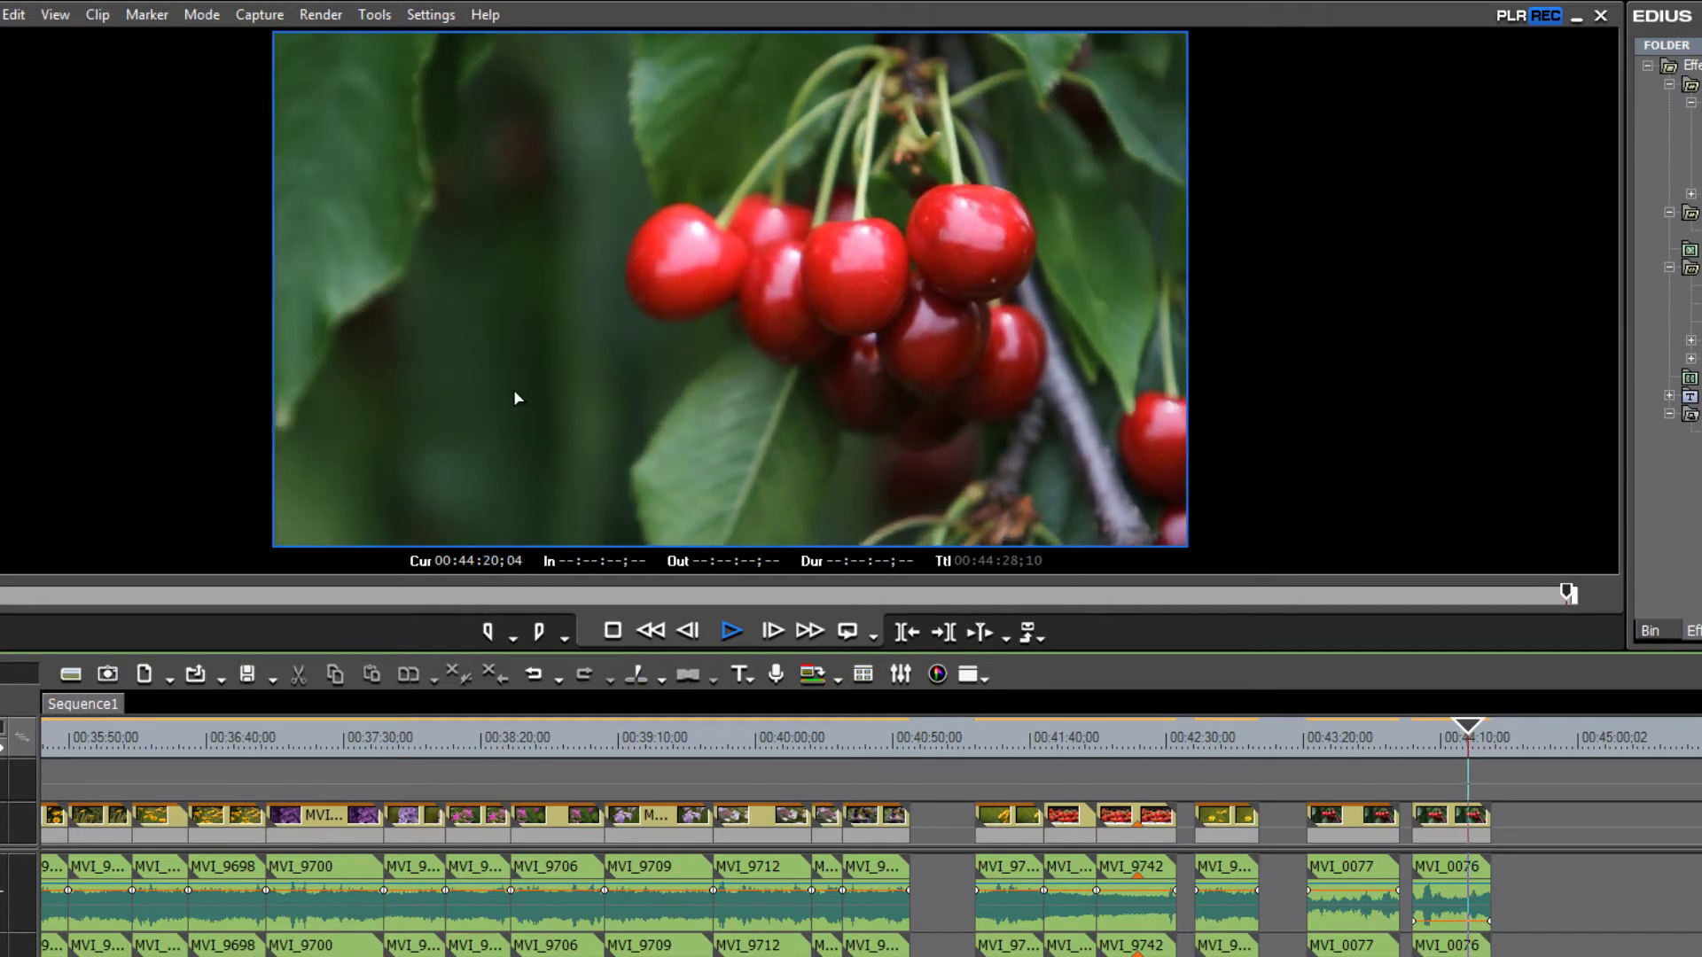
{"action": "key", "text": "space"}
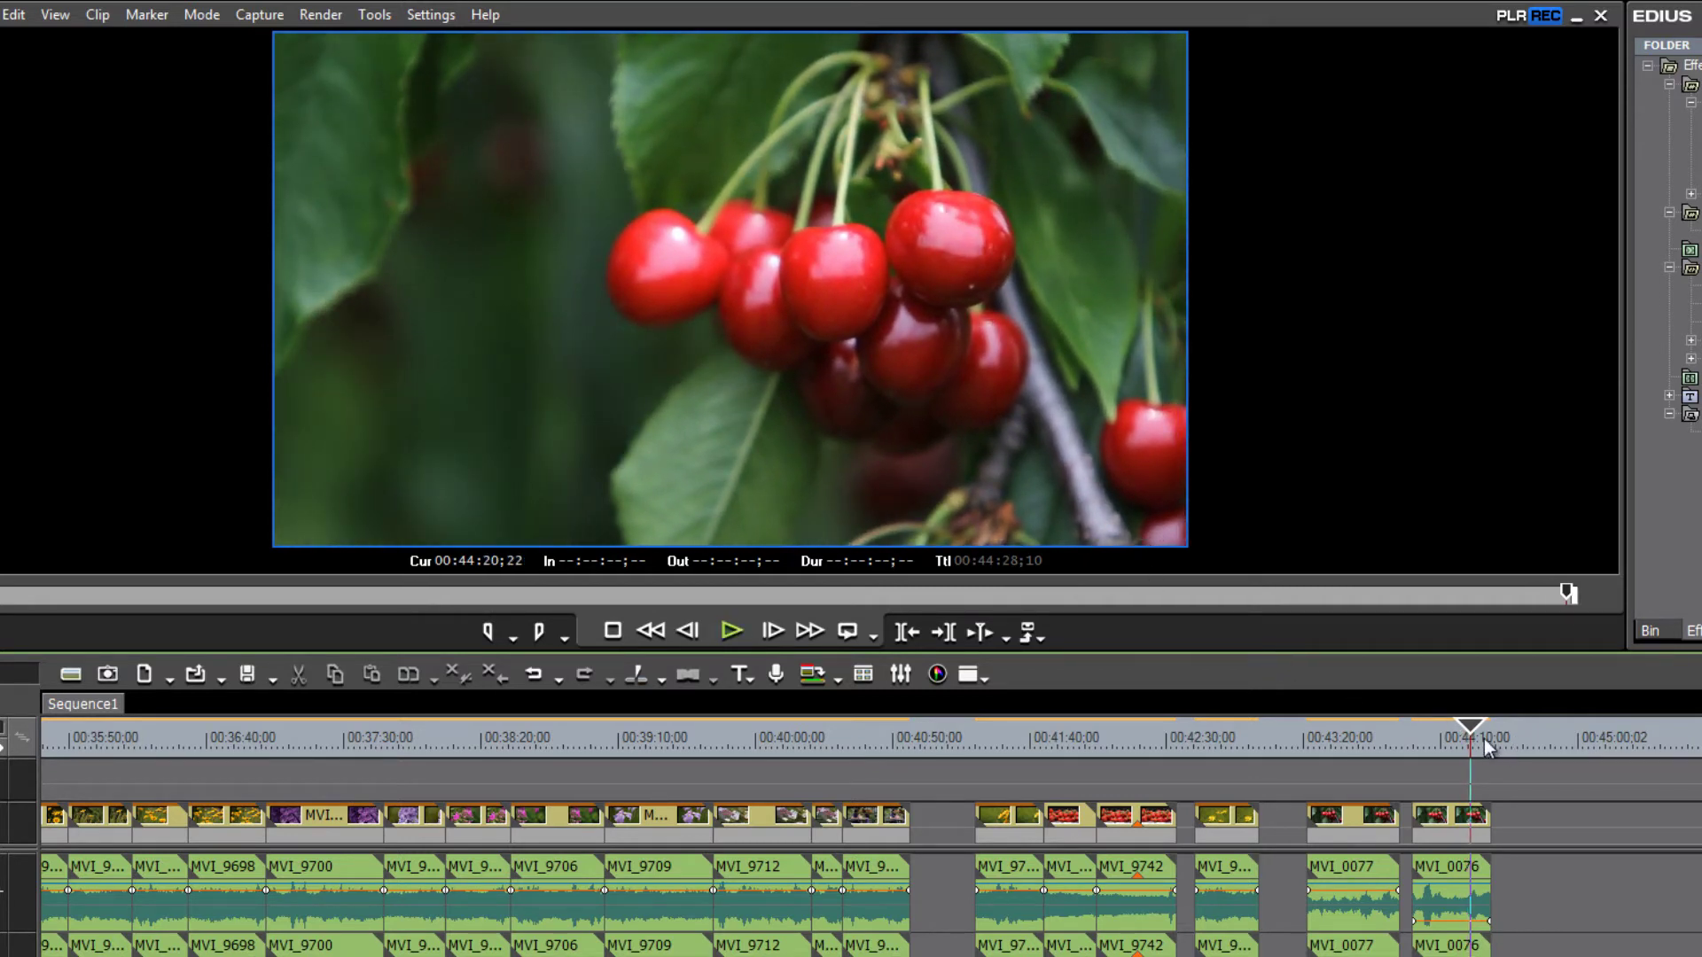
{"action": "left_click_drag", "start_coordinate": [1486, 748], "coordinate": [1425, 747]}
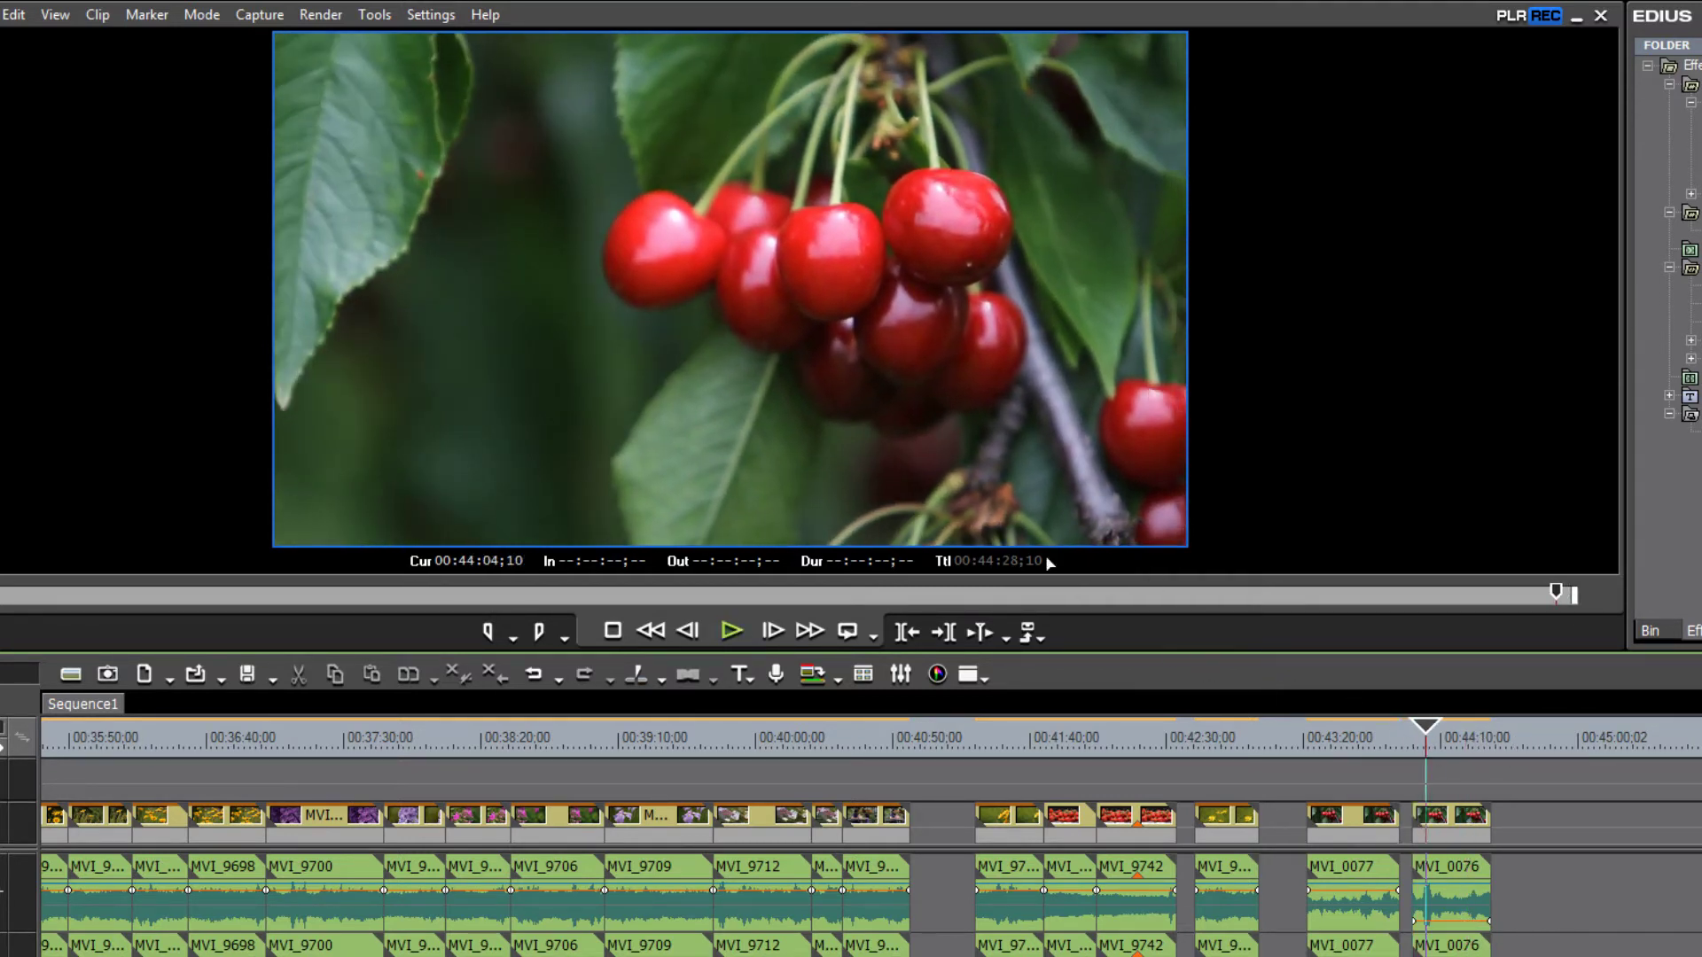
{"action": "key", "text": "F11"}
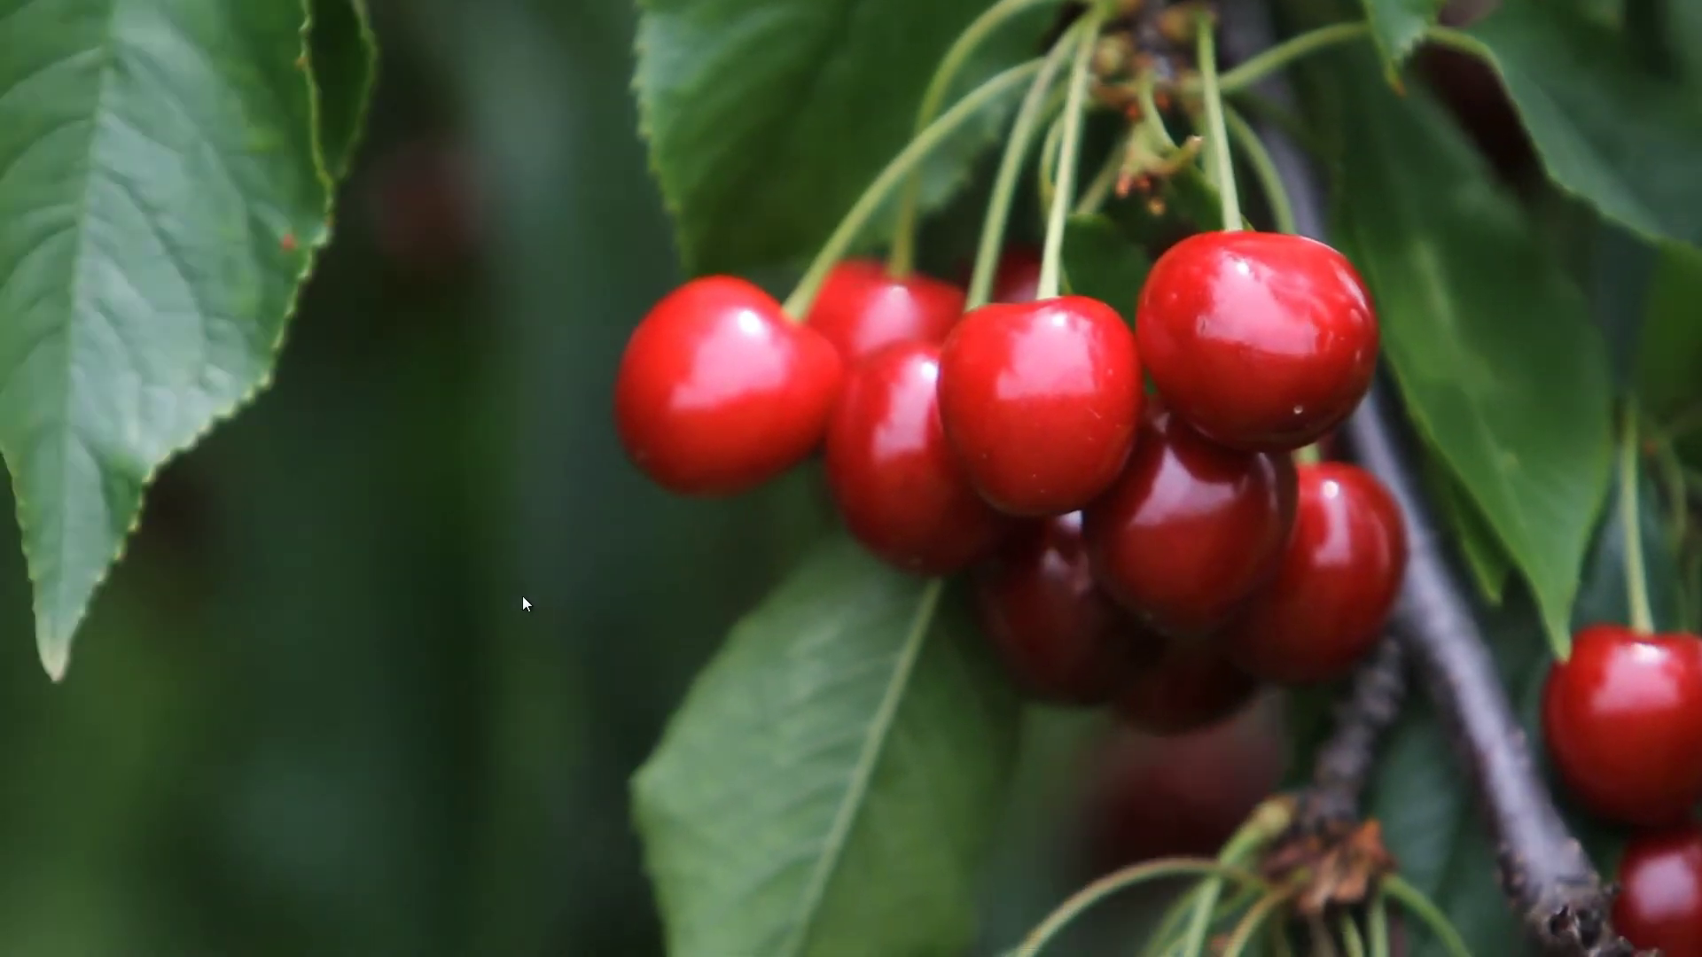
{"action": "key", "text": "Escape"}
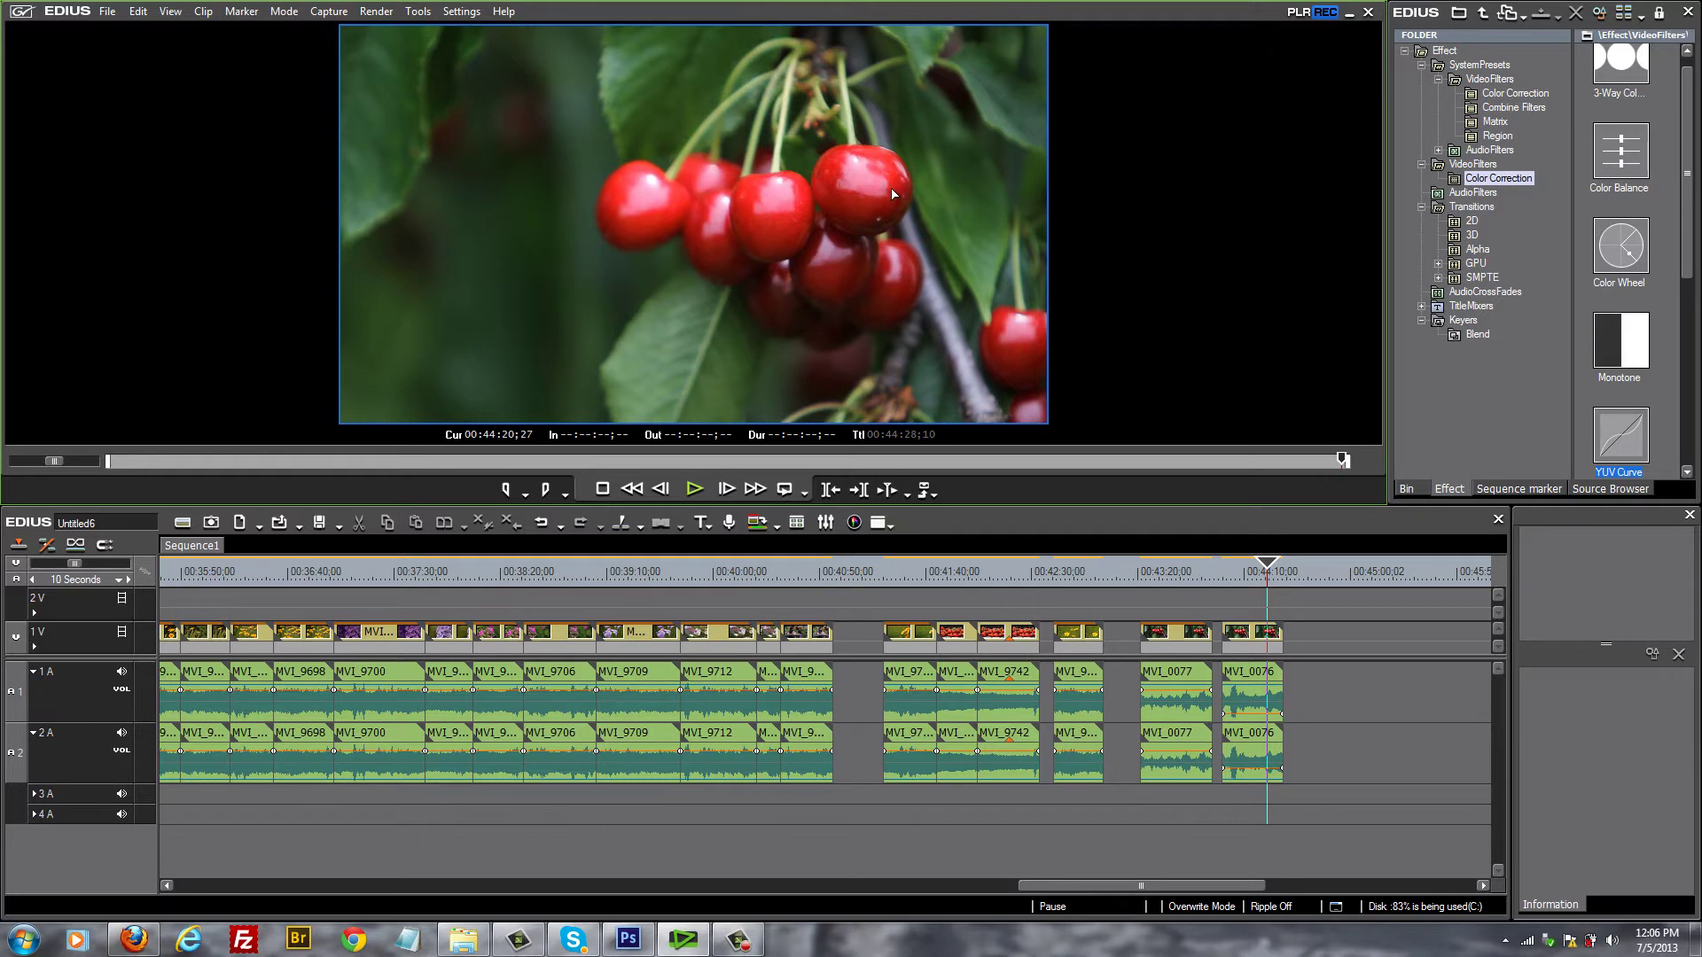
Apply the Color Balance filter to clip MVI_0076 and set Bright to -8
{"action": "double_click", "coordinate": [1620, 156]}
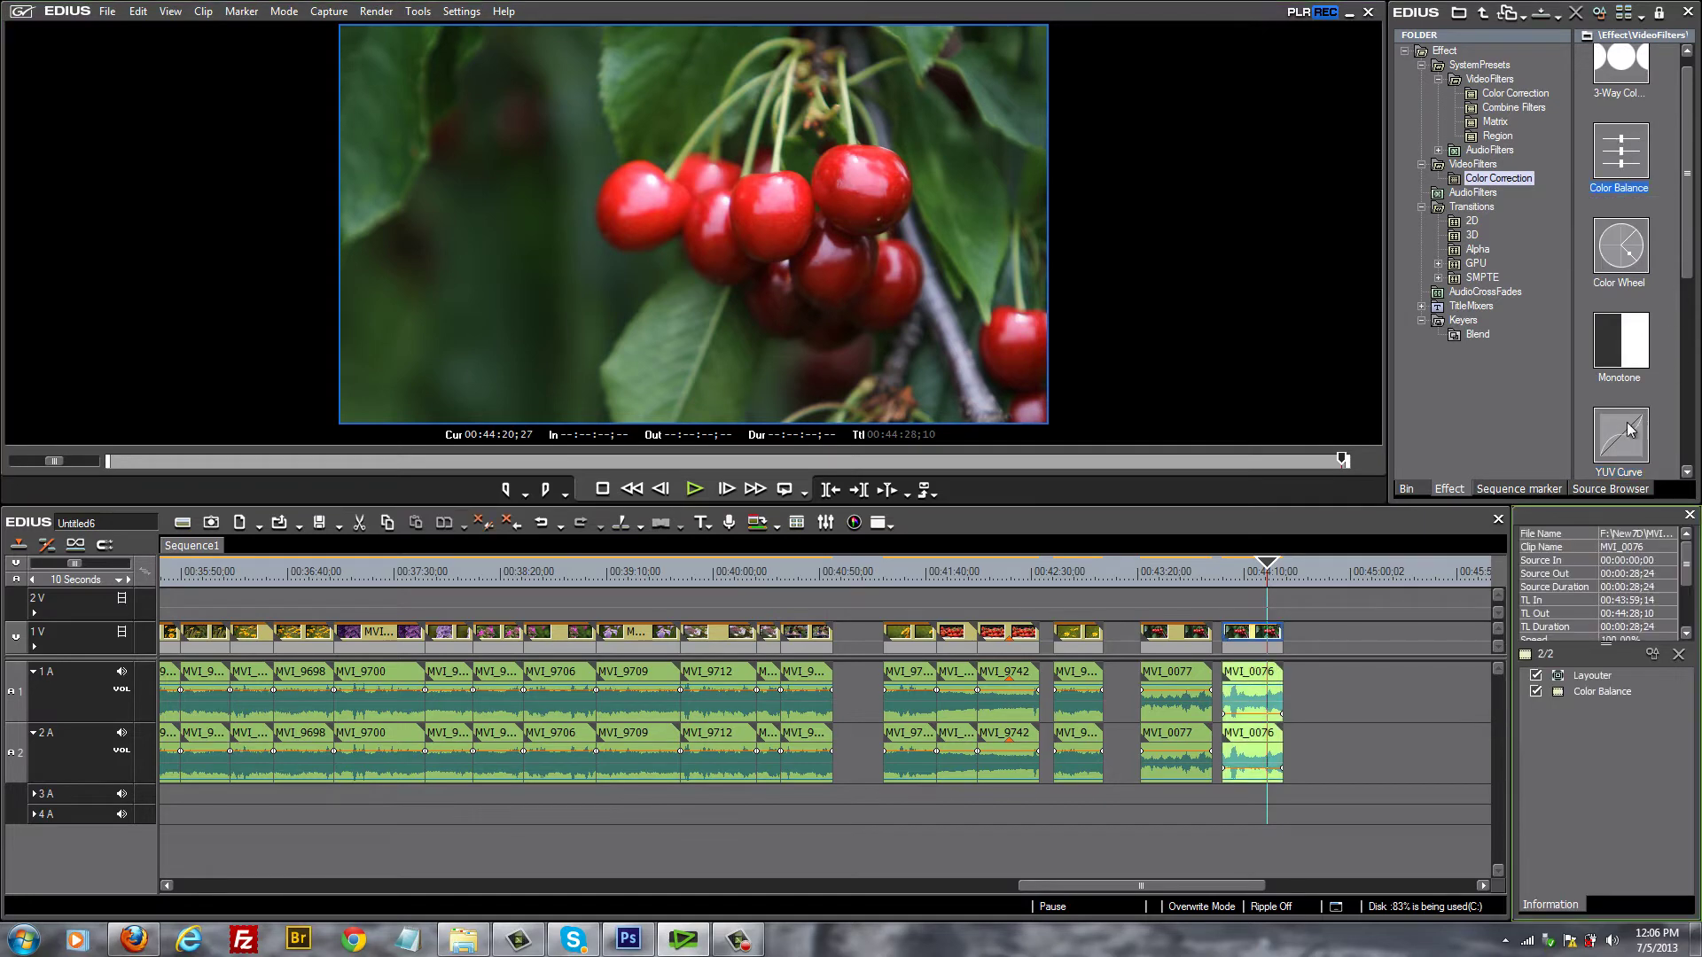
{"action": "double_click", "coordinate": [1602, 693]}
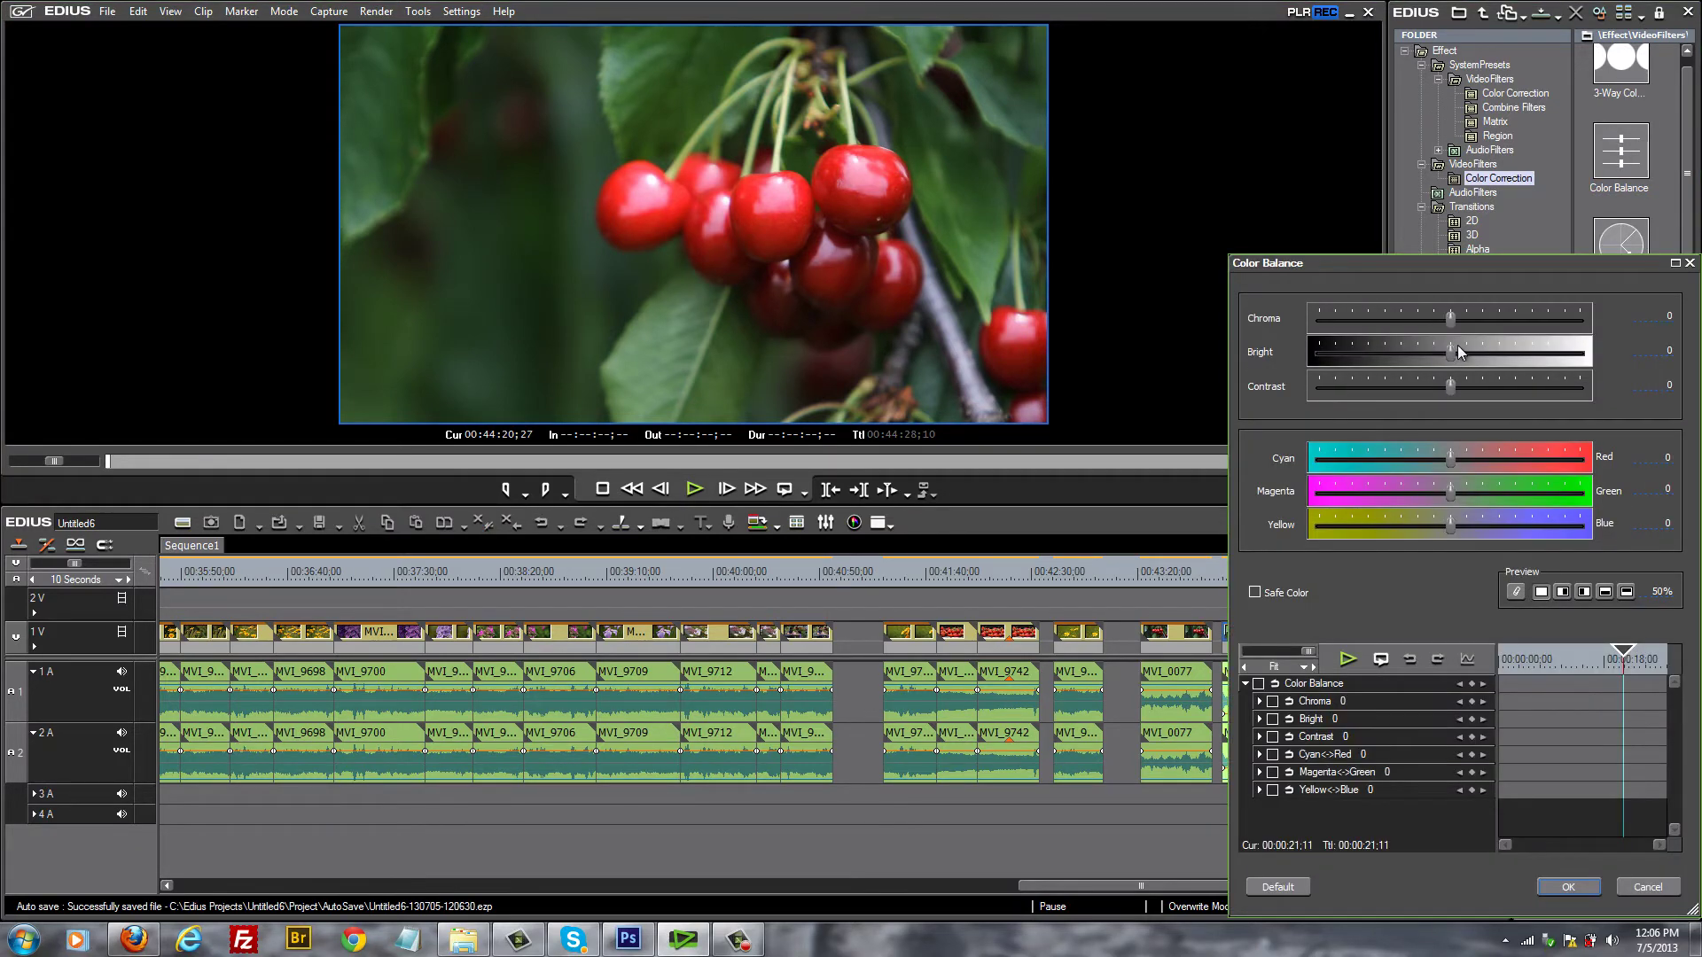
{"action": "left_click_drag", "start_coordinate": [1451, 352], "coordinate": [1437, 359]}
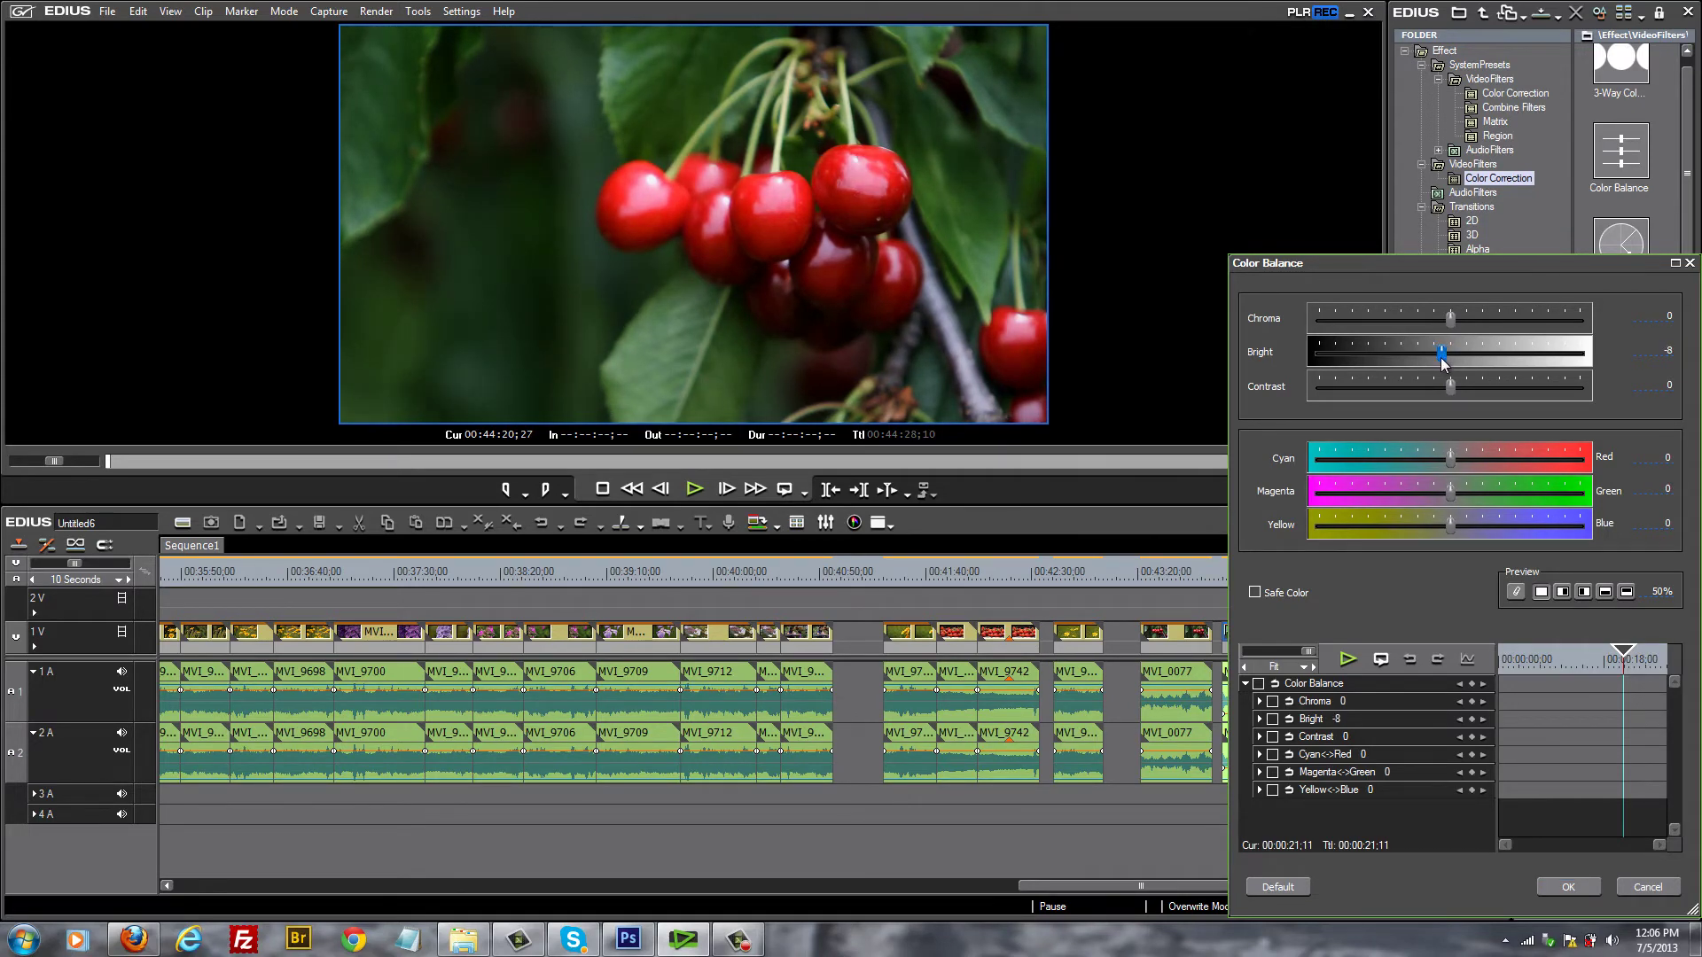
{"action": "left_click", "coordinate": [1586, 888]}
Add the YUV Curve filter to clip MVI_0076 and slightly adjust the Y curve with a point near its middle
{"action": "left_click", "coordinate": [1581, 707]}
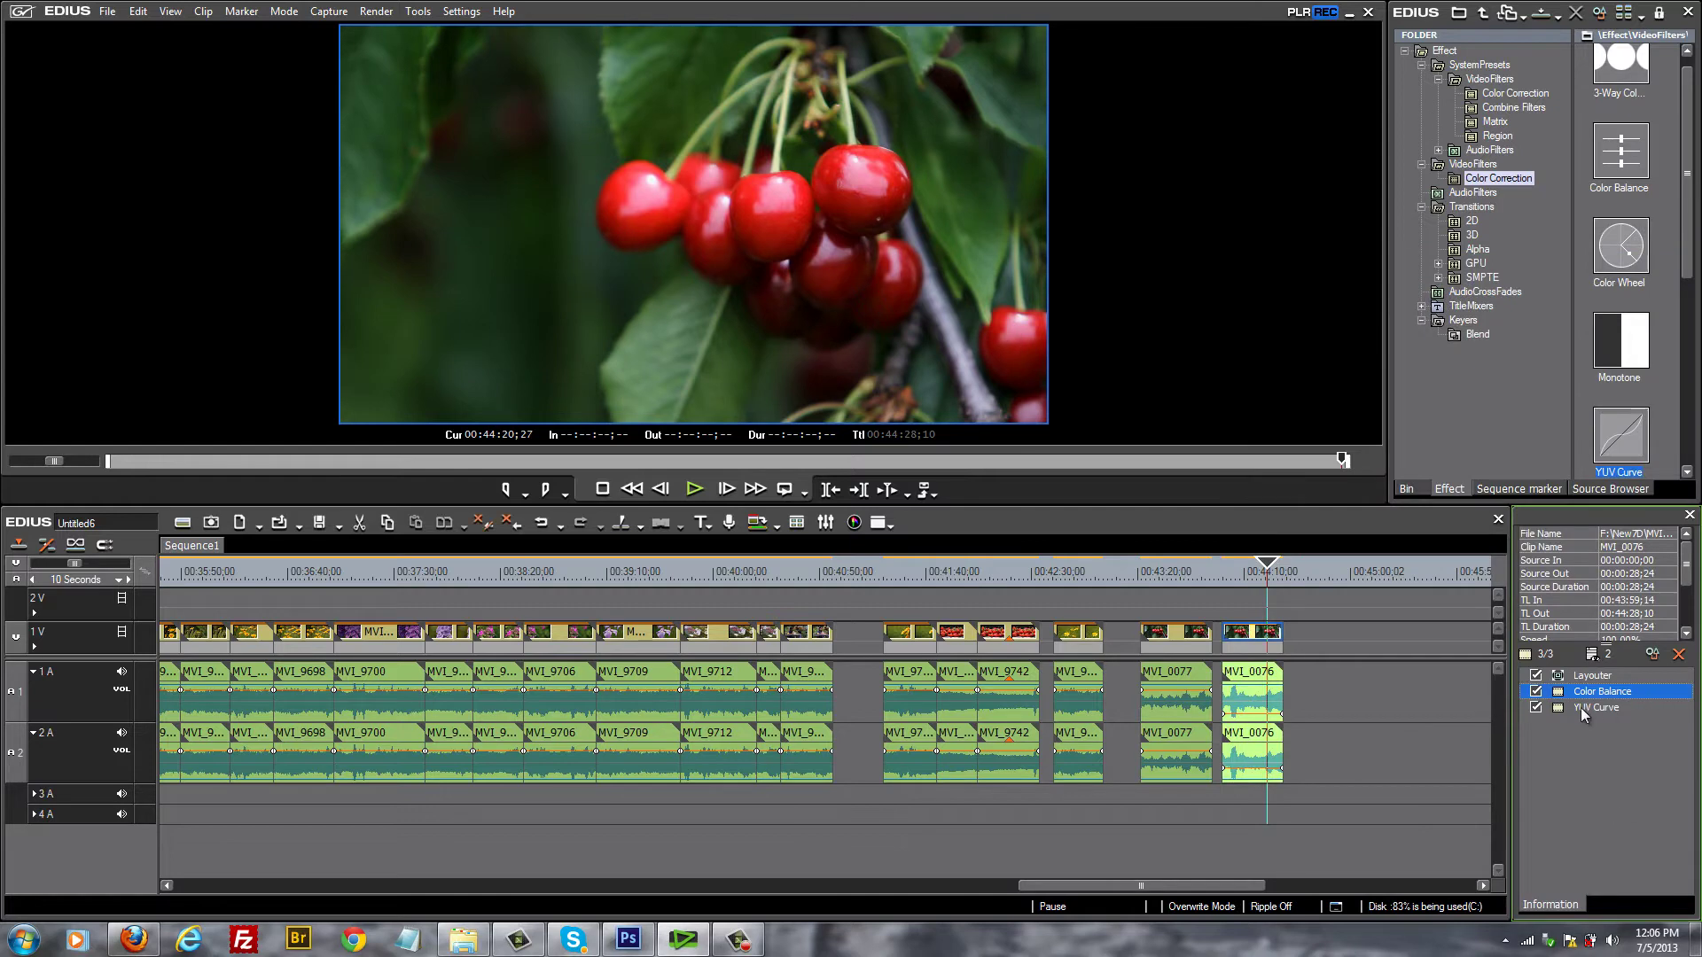
{"action": "double_click", "coordinate": [1581, 709]}
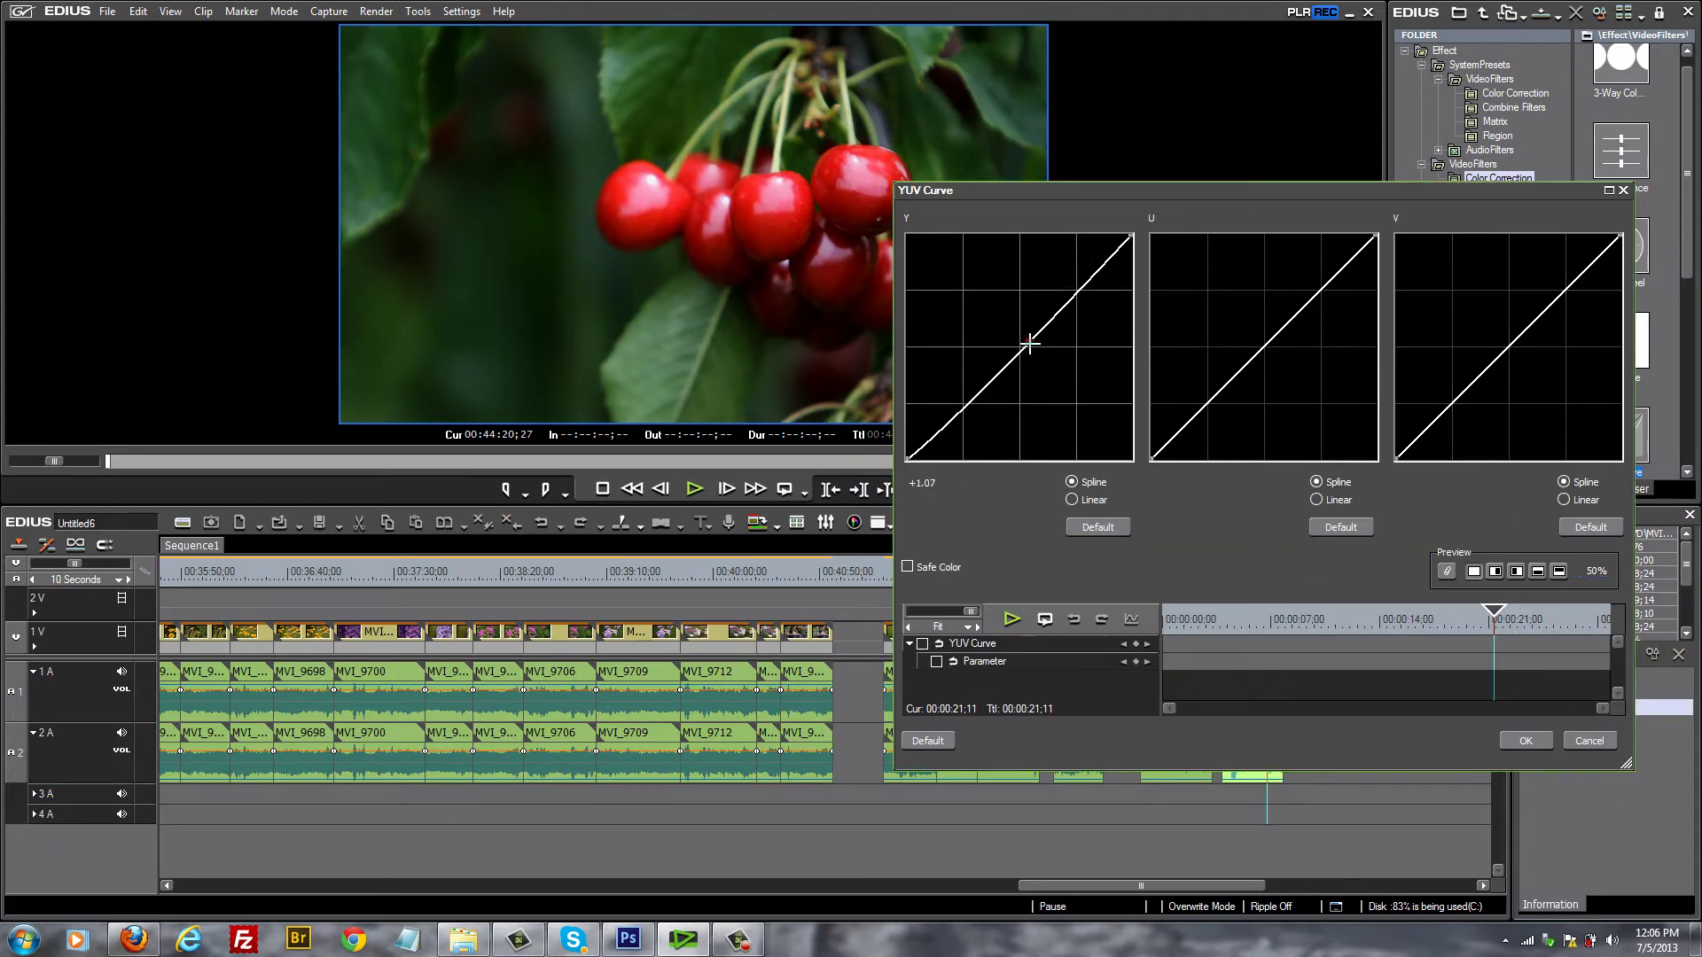
{"action": "left_click_drag", "start_coordinate": [1028, 340], "coordinate": [1032, 357]}
{"action": "left_click_drag", "start_coordinate": [1030, 350], "coordinate": [1035, 338]}
{"action": "key", "text": "Return"}
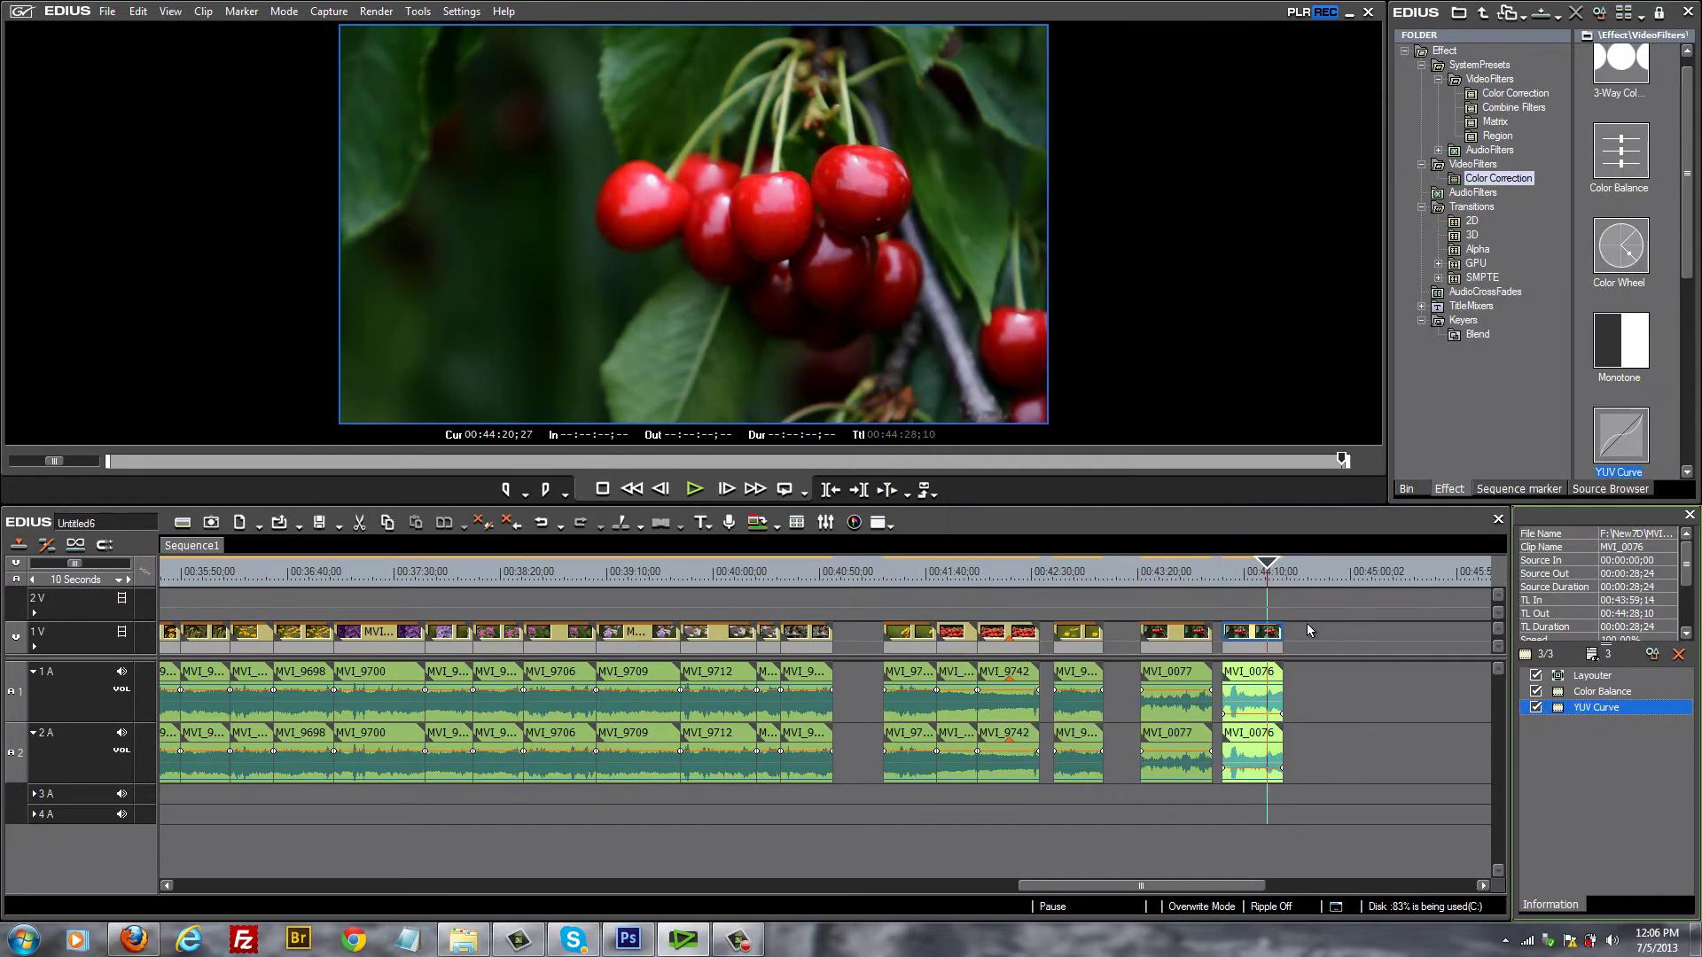
Check the graded clip MVI_0076 at earlier frames and in full-screen preview
{"action": "left_click", "coordinate": [1257, 574]}
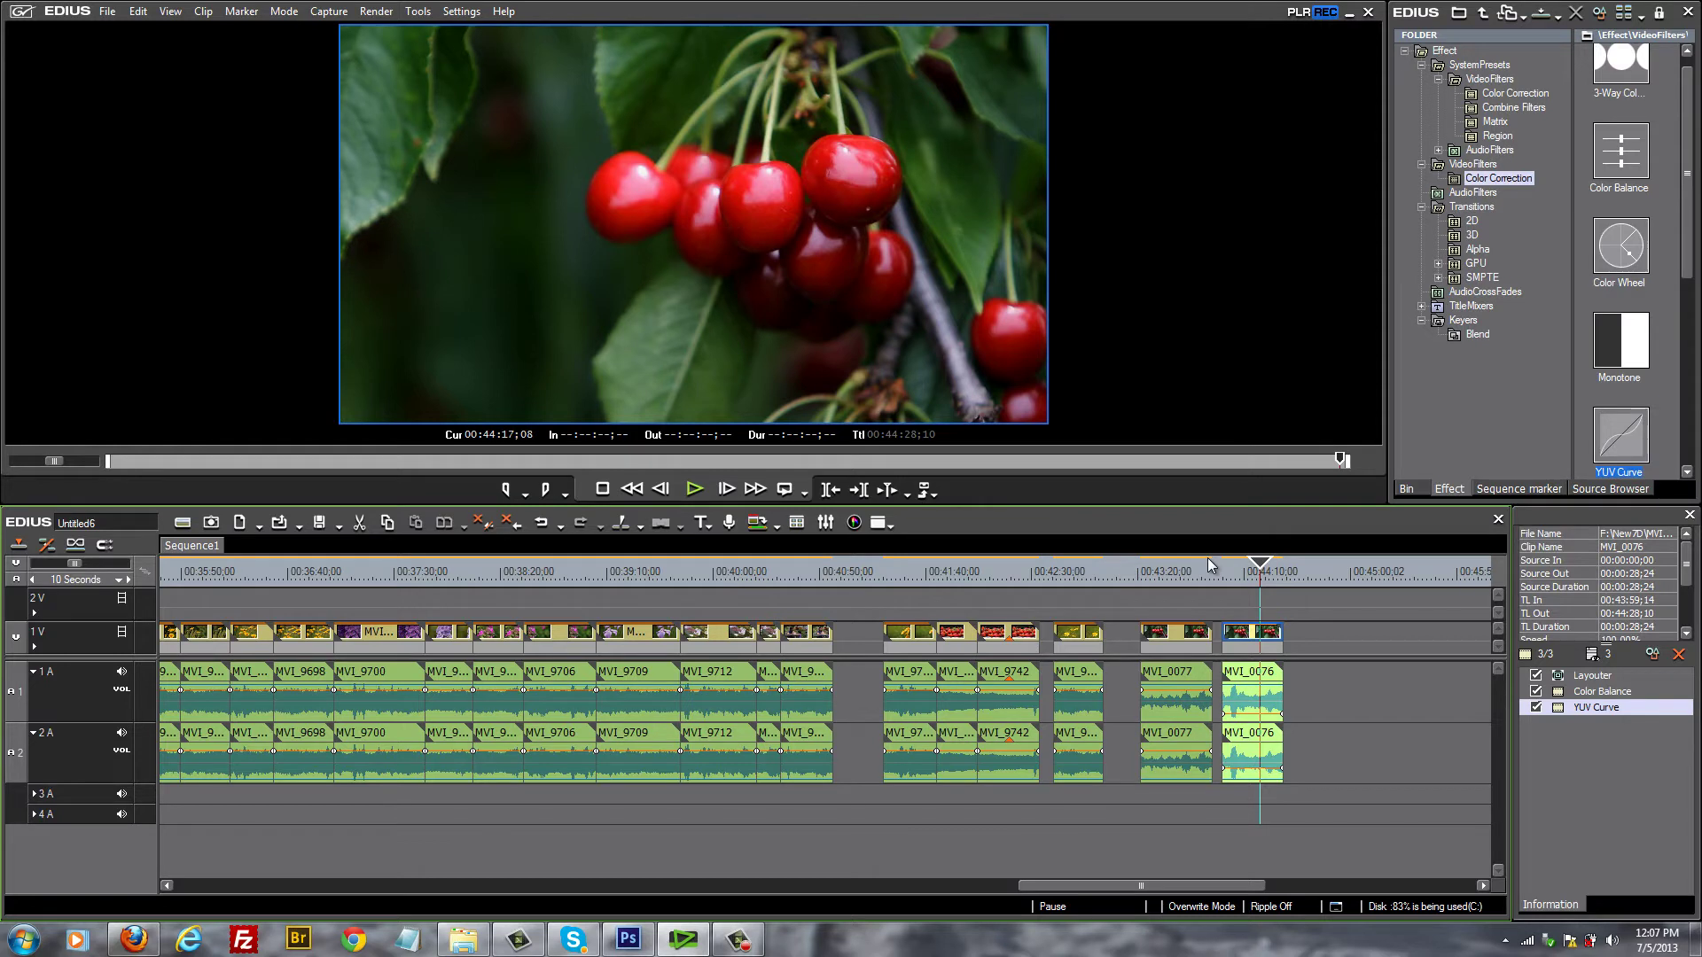
{"action": "left_click", "coordinate": [1239, 571]}
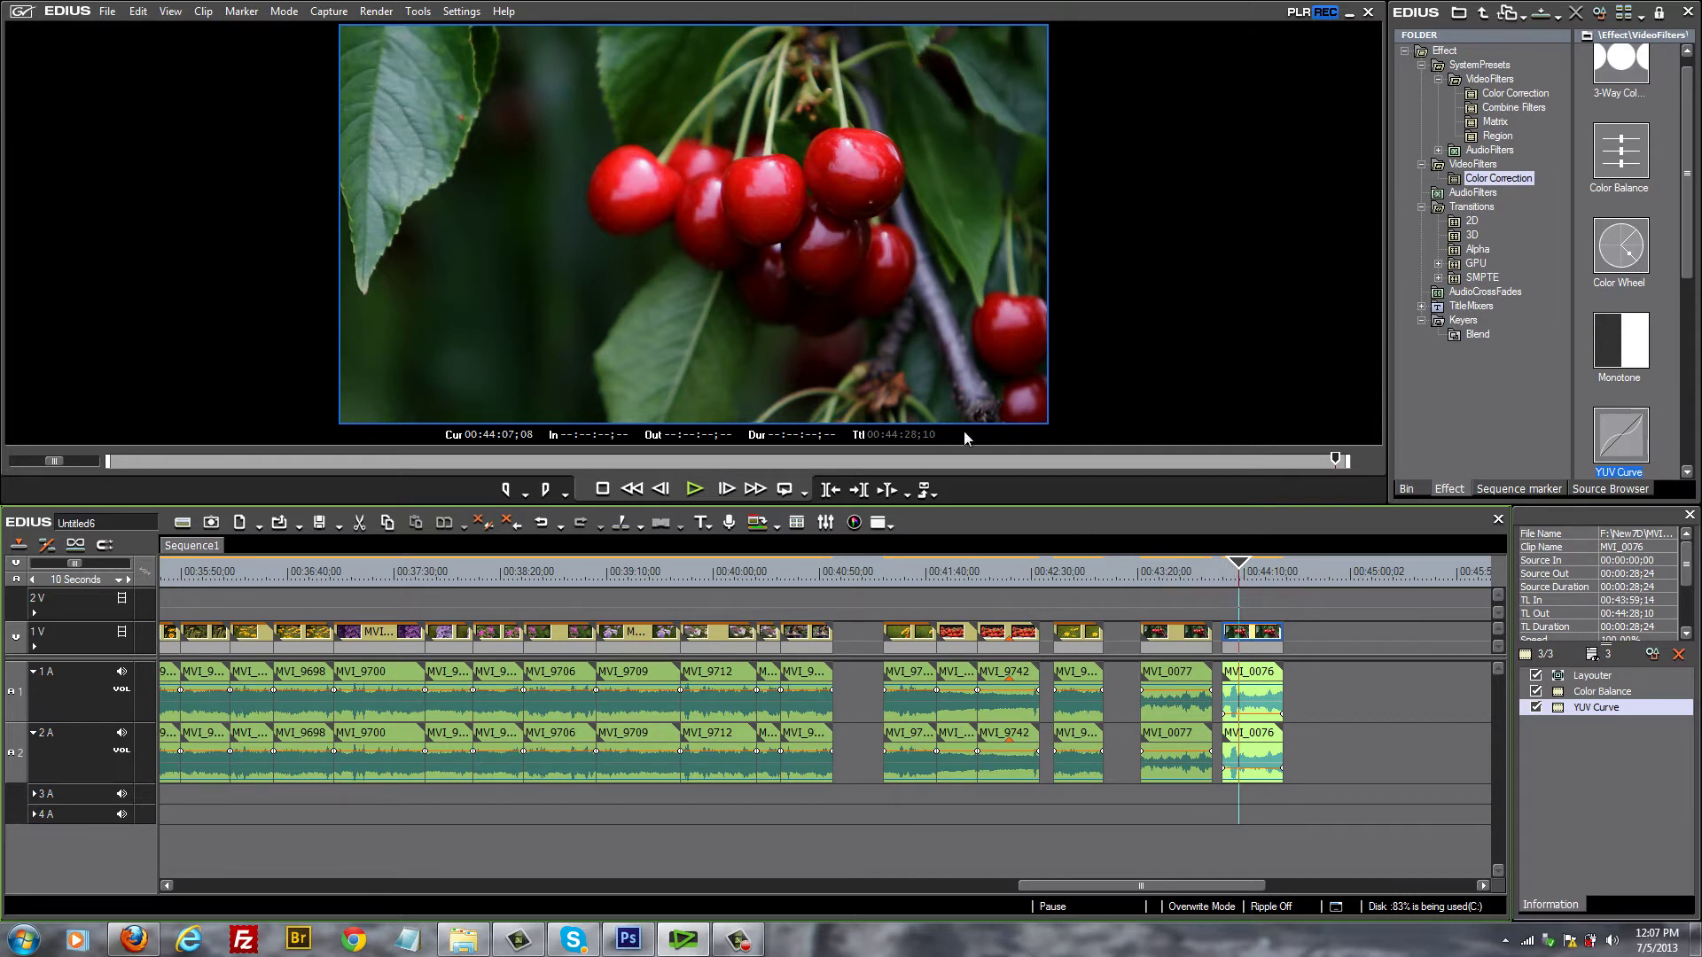
{"action": "left_click", "coordinate": [136, 12]}
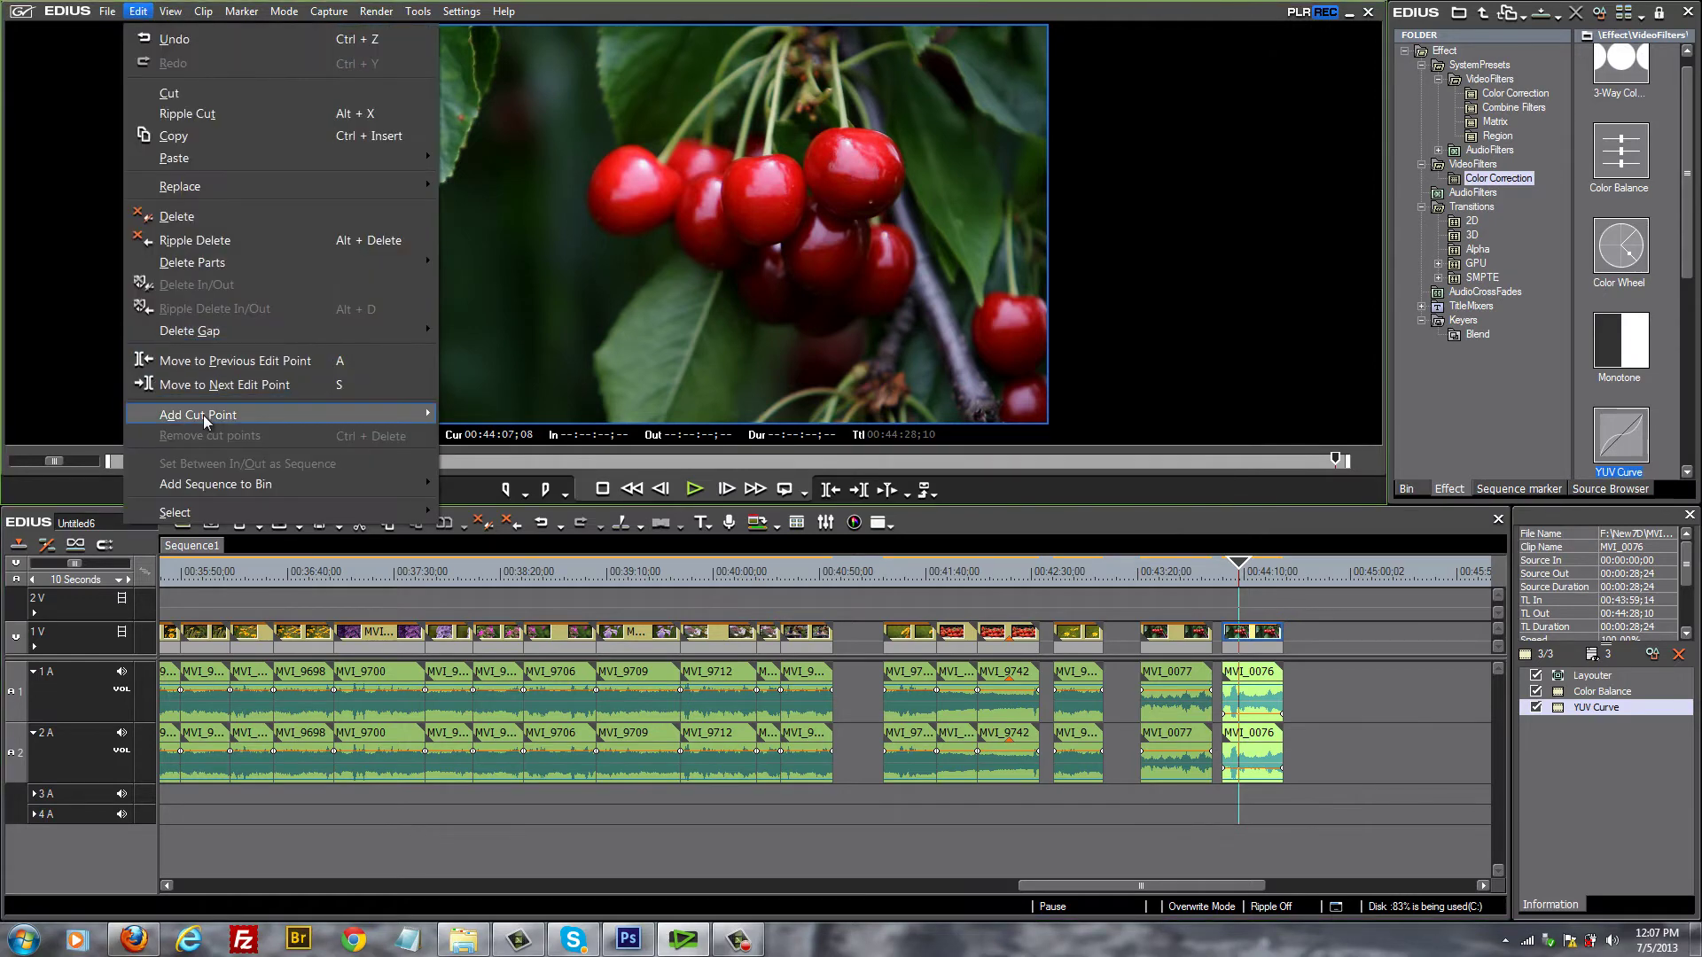
{"action": "mouse_move", "coordinate": [171, 12]}
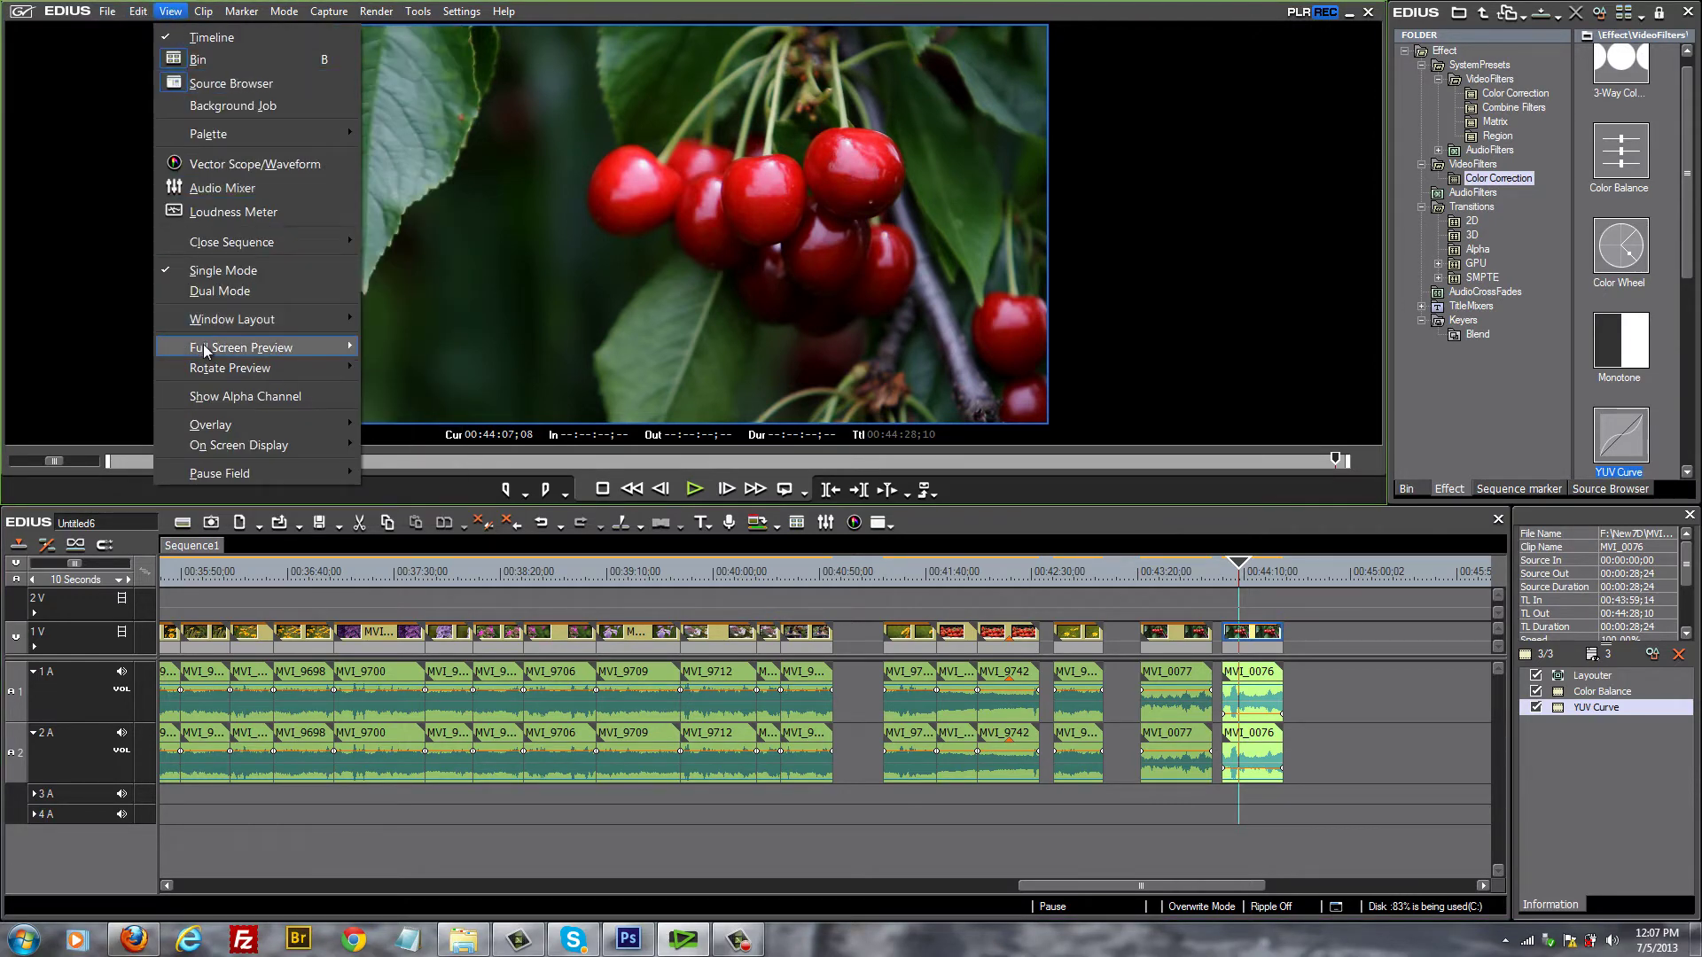
{"action": "mouse_move", "coordinate": [217, 348]}
{"action": "left_click", "coordinate": [395, 352]}
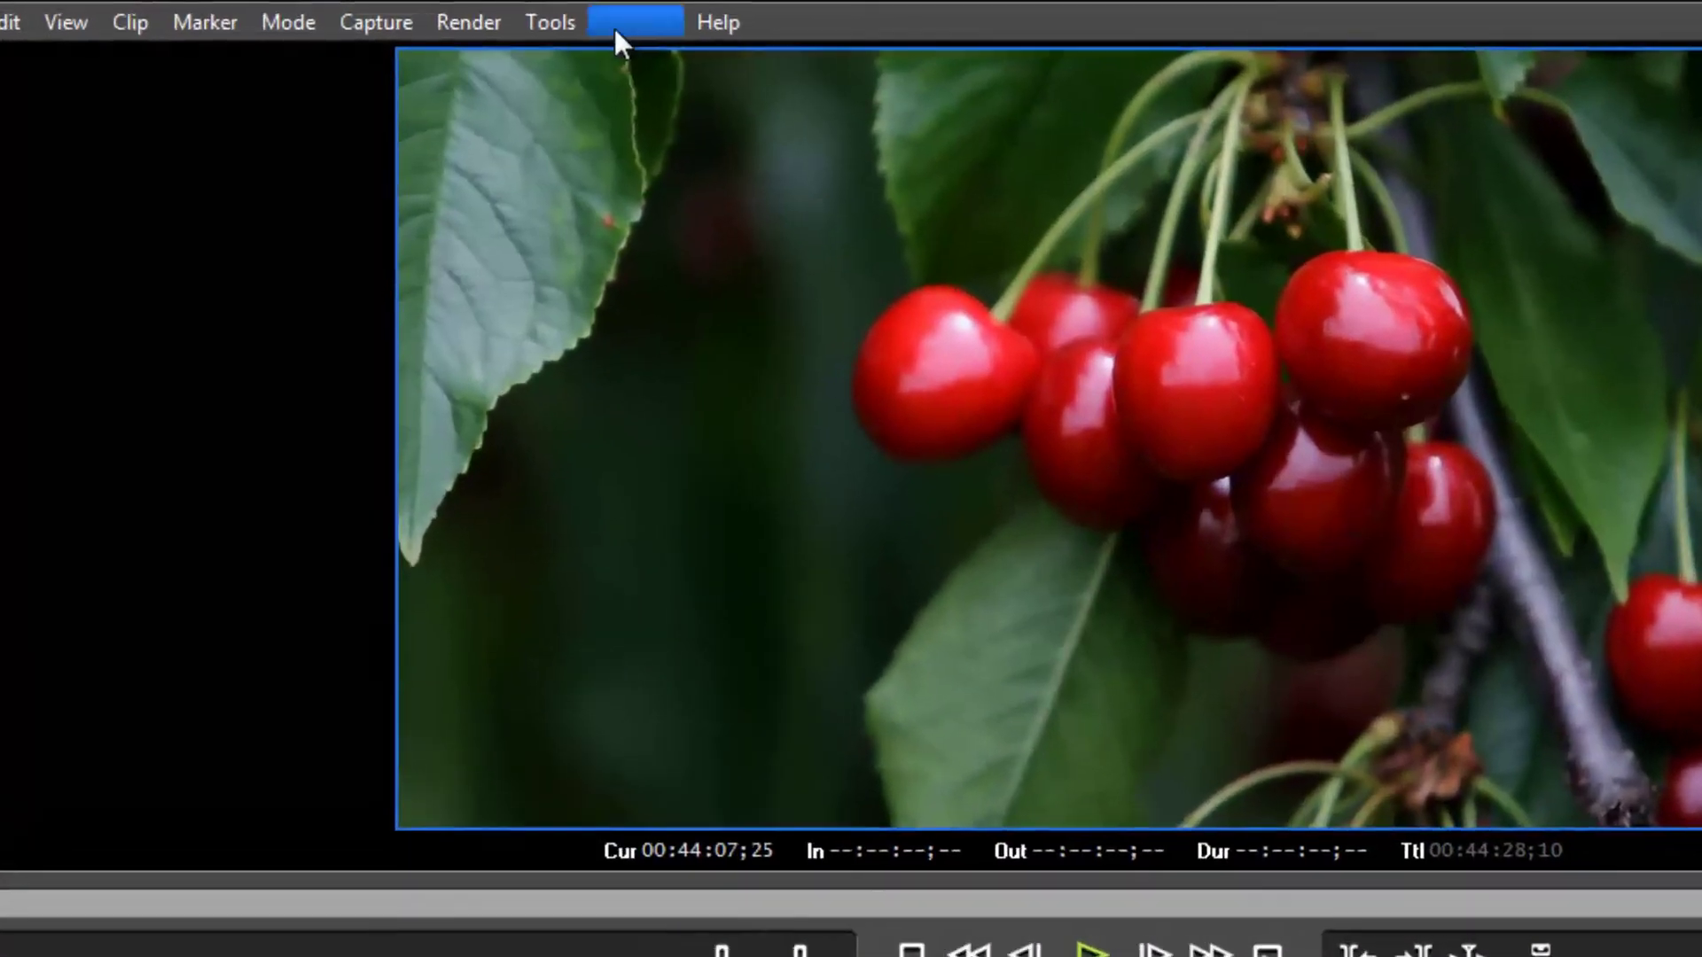
Change the project's Video Quantization Bit Rate to 10bit
{"action": "left_click", "coordinate": [624, 27]}
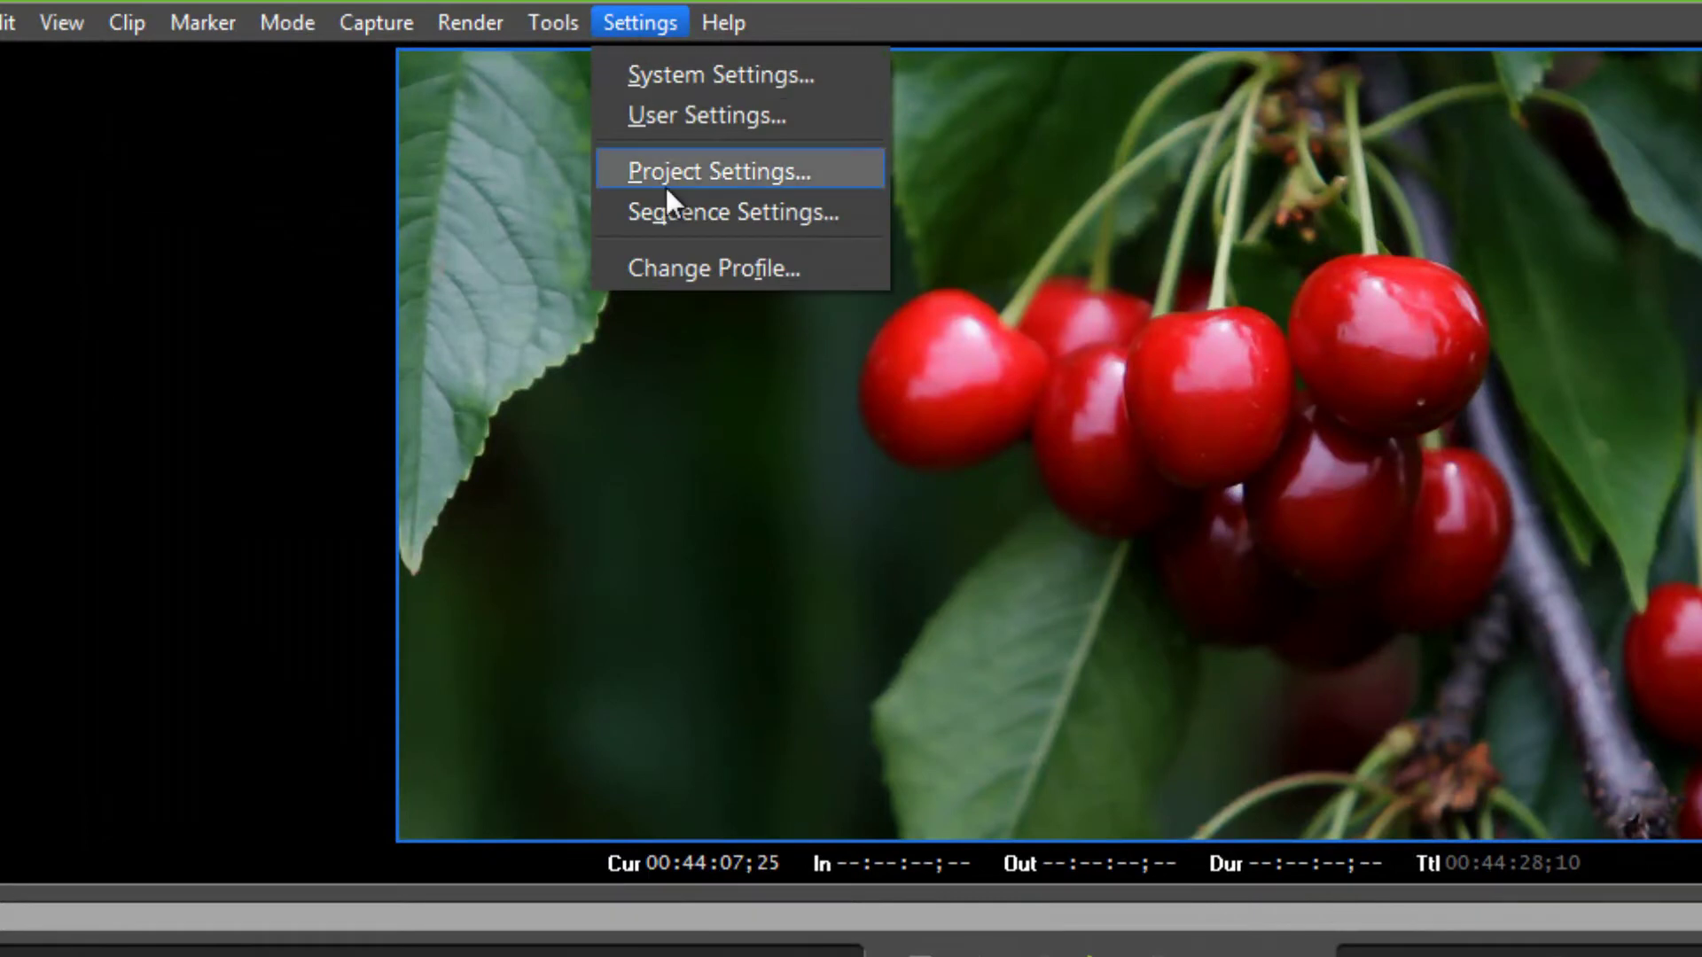
{"action": "left_click", "coordinate": [688, 174]}
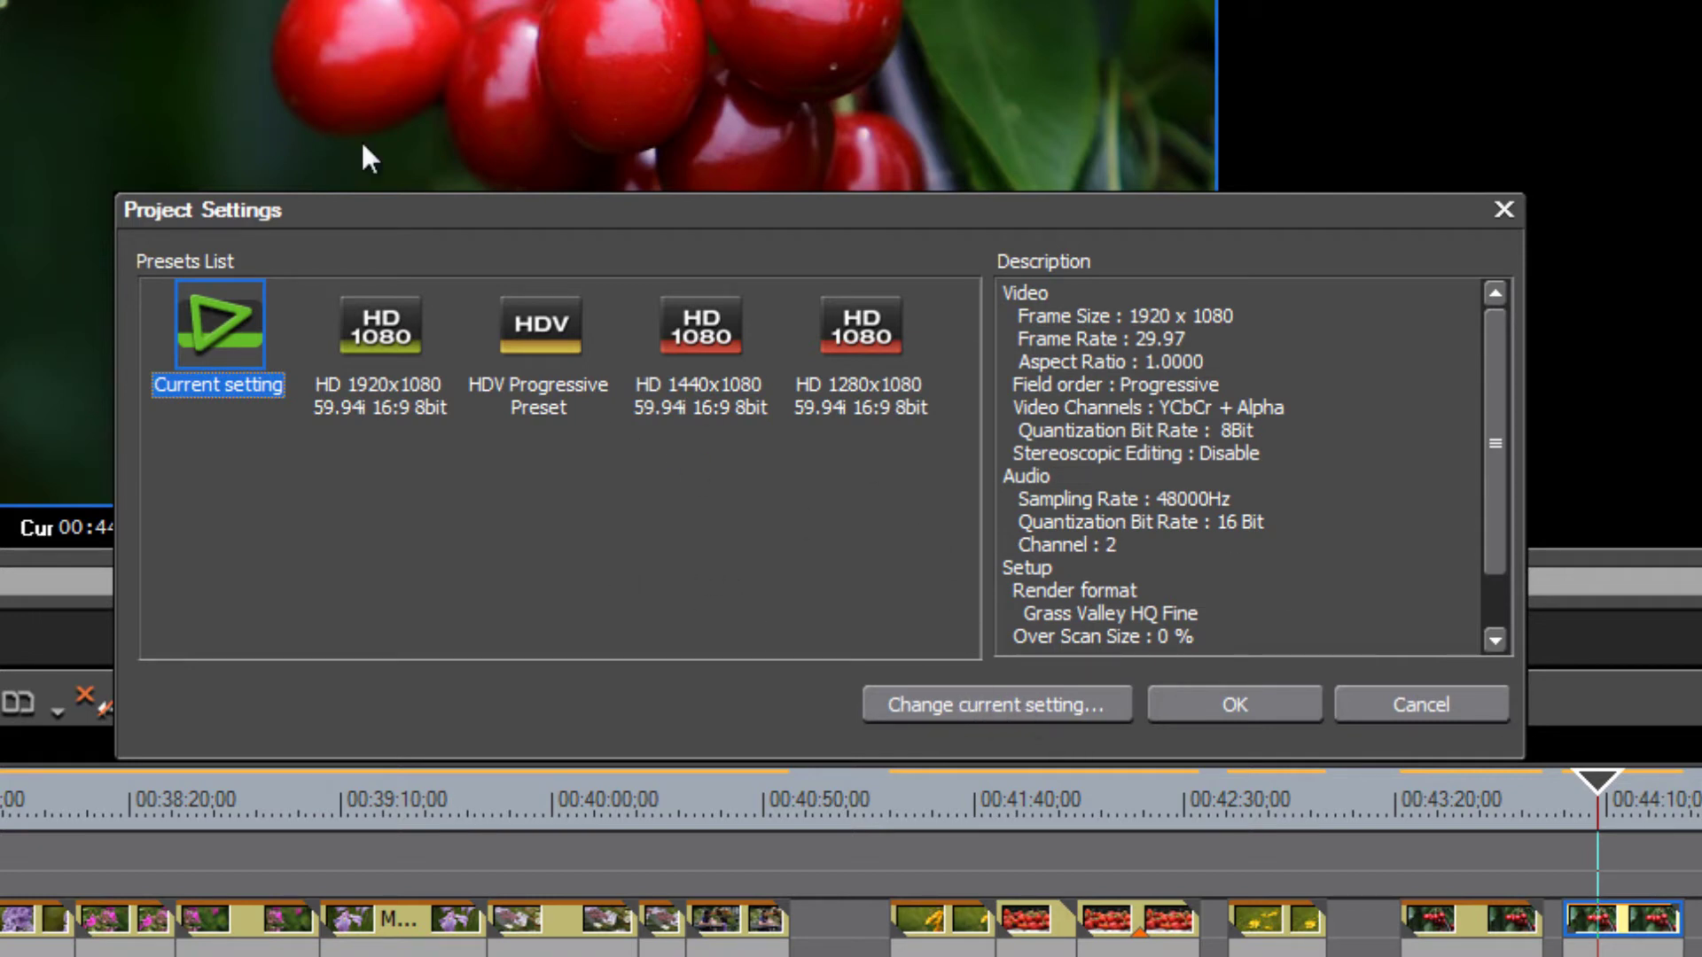
{"action": "left_click", "coordinate": [980, 709]}
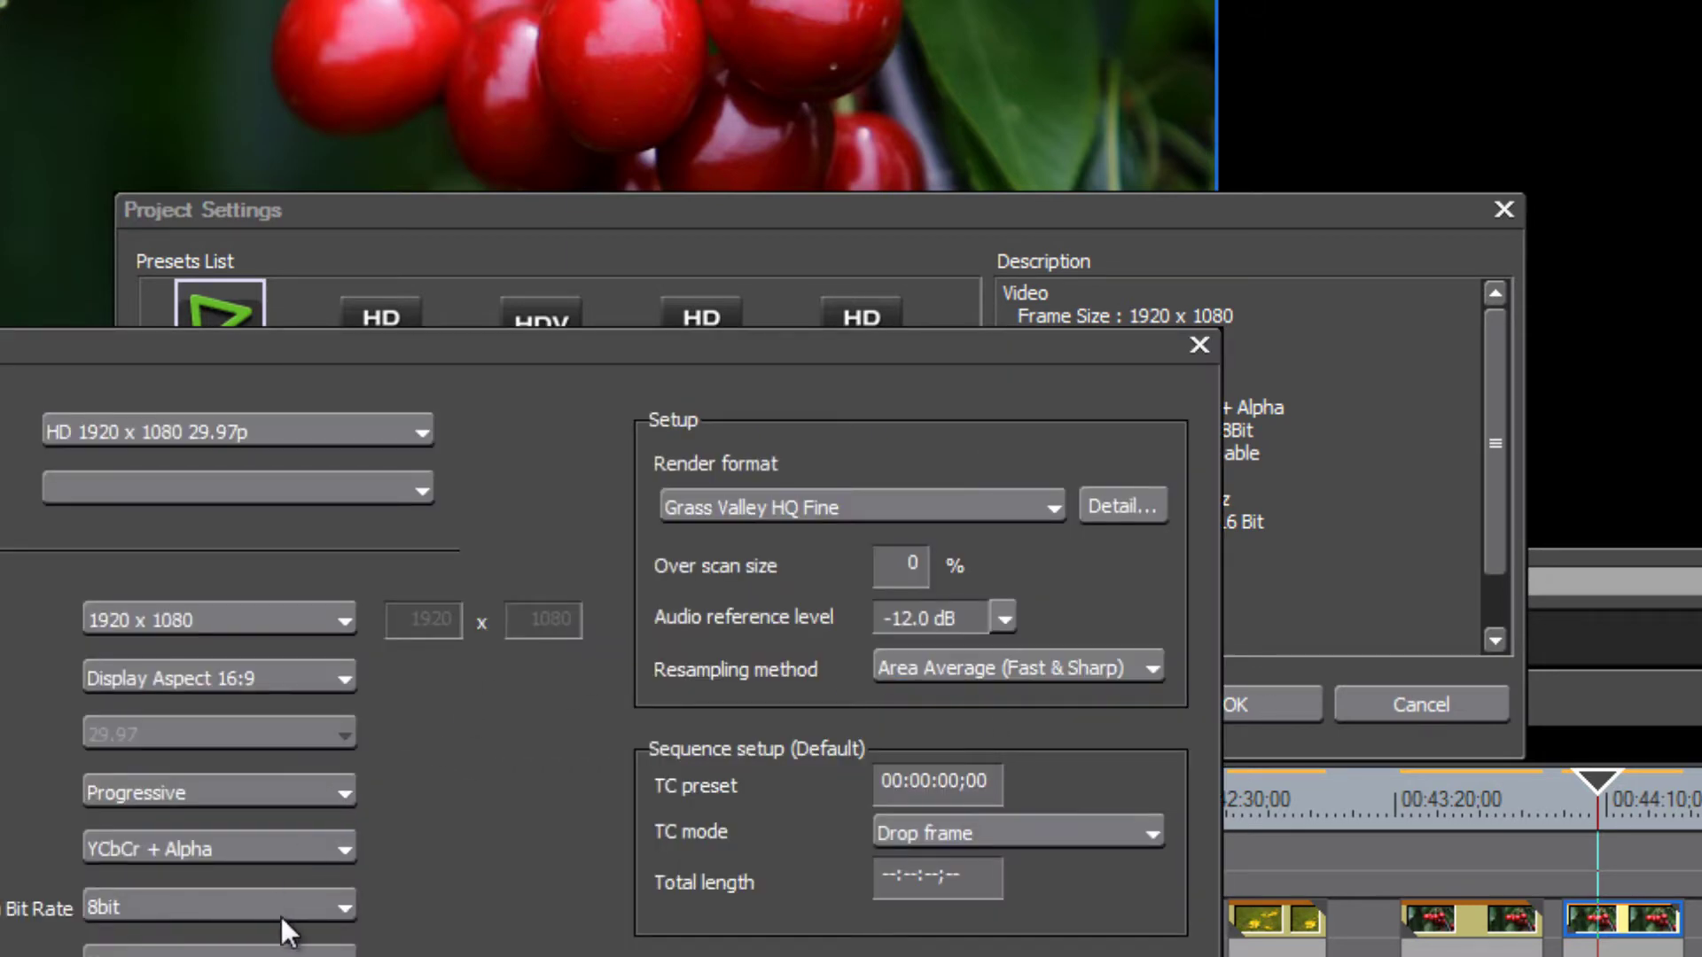
{"action": "left_click", "coordinate": [345, 906]}
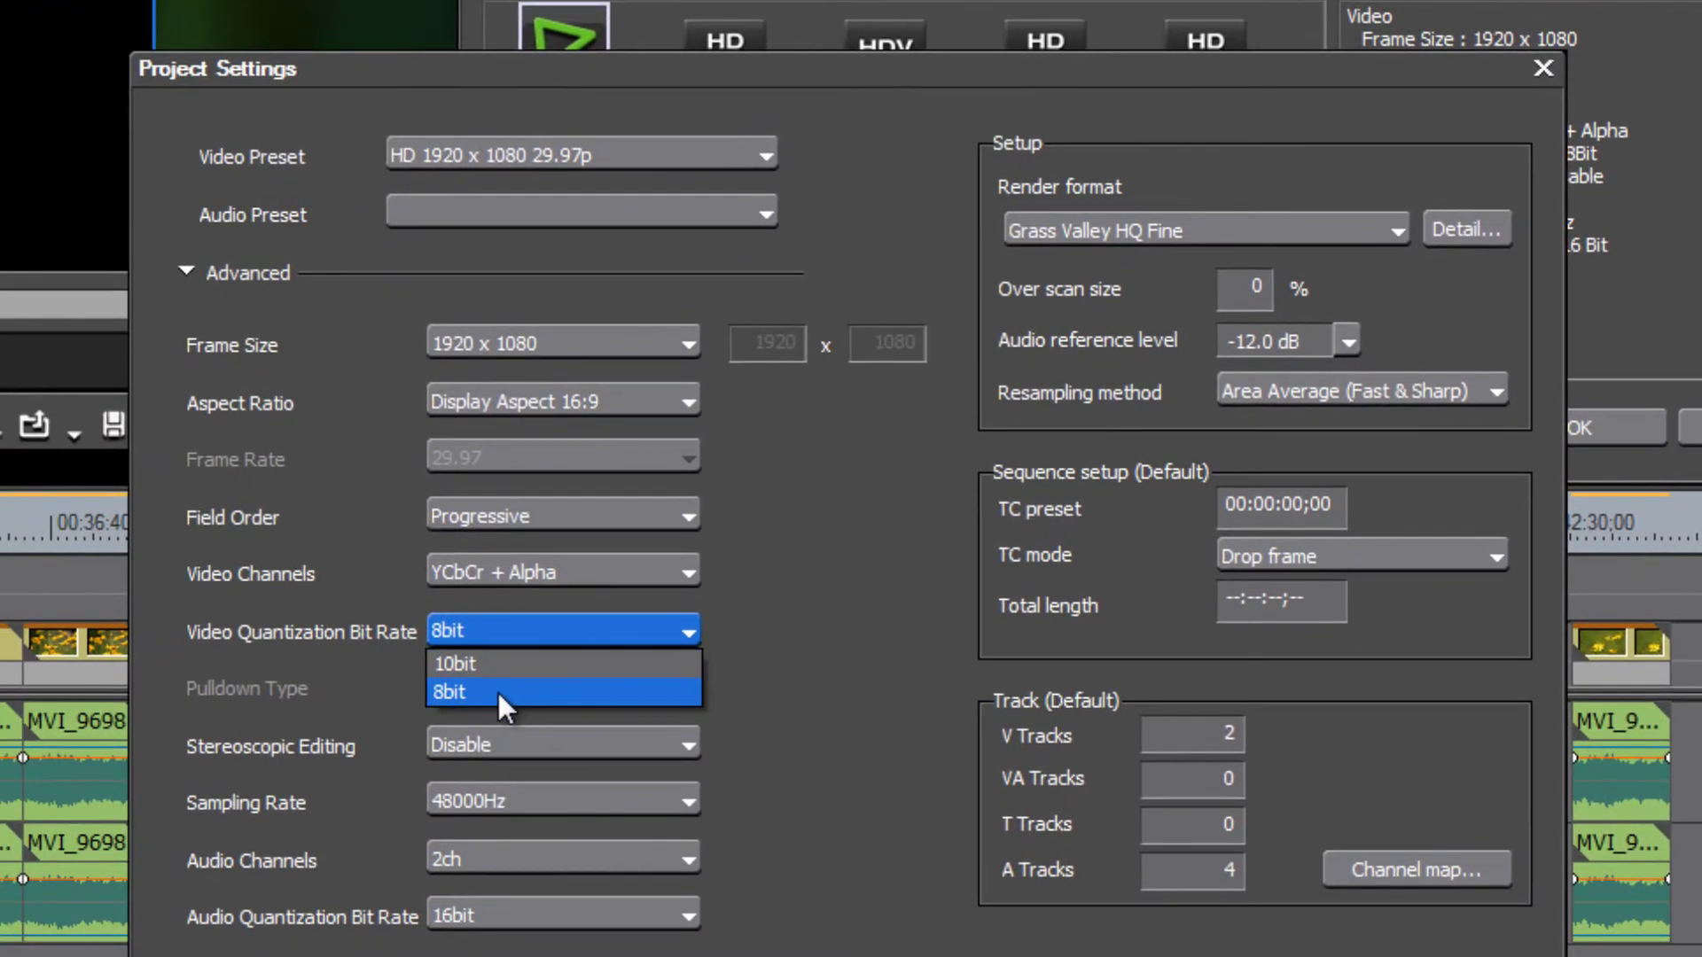
{"action": "left_click", "coordinate": [490, 667]}
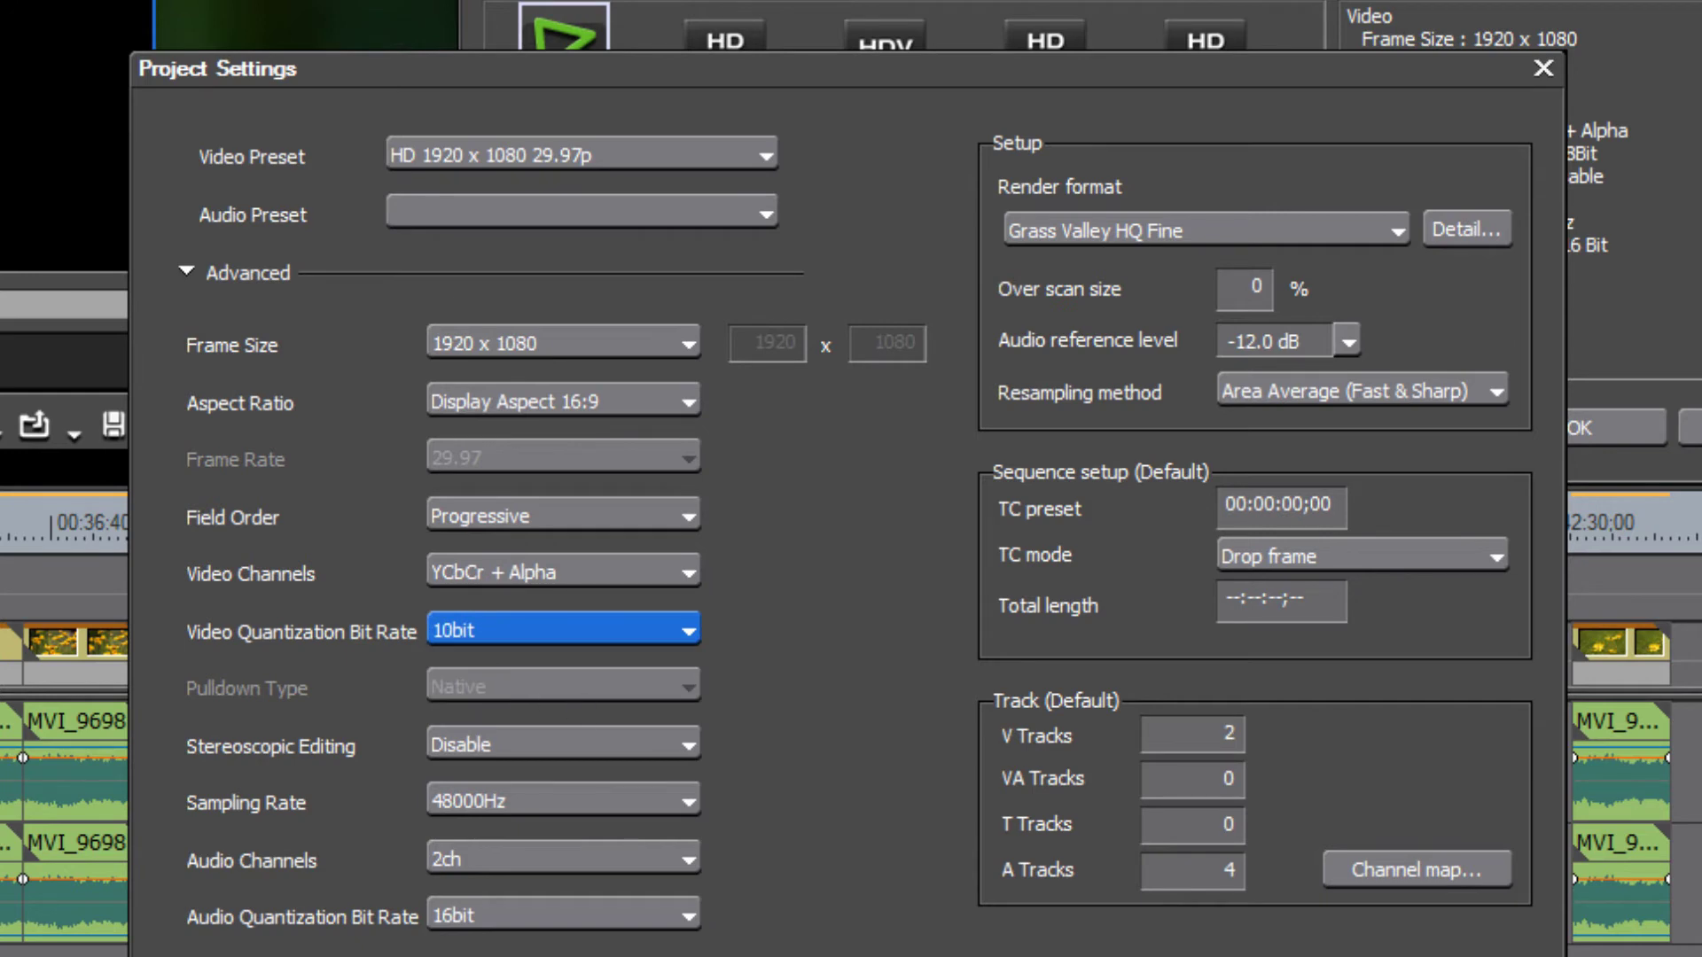
{"action": "key", "text": "Return"}
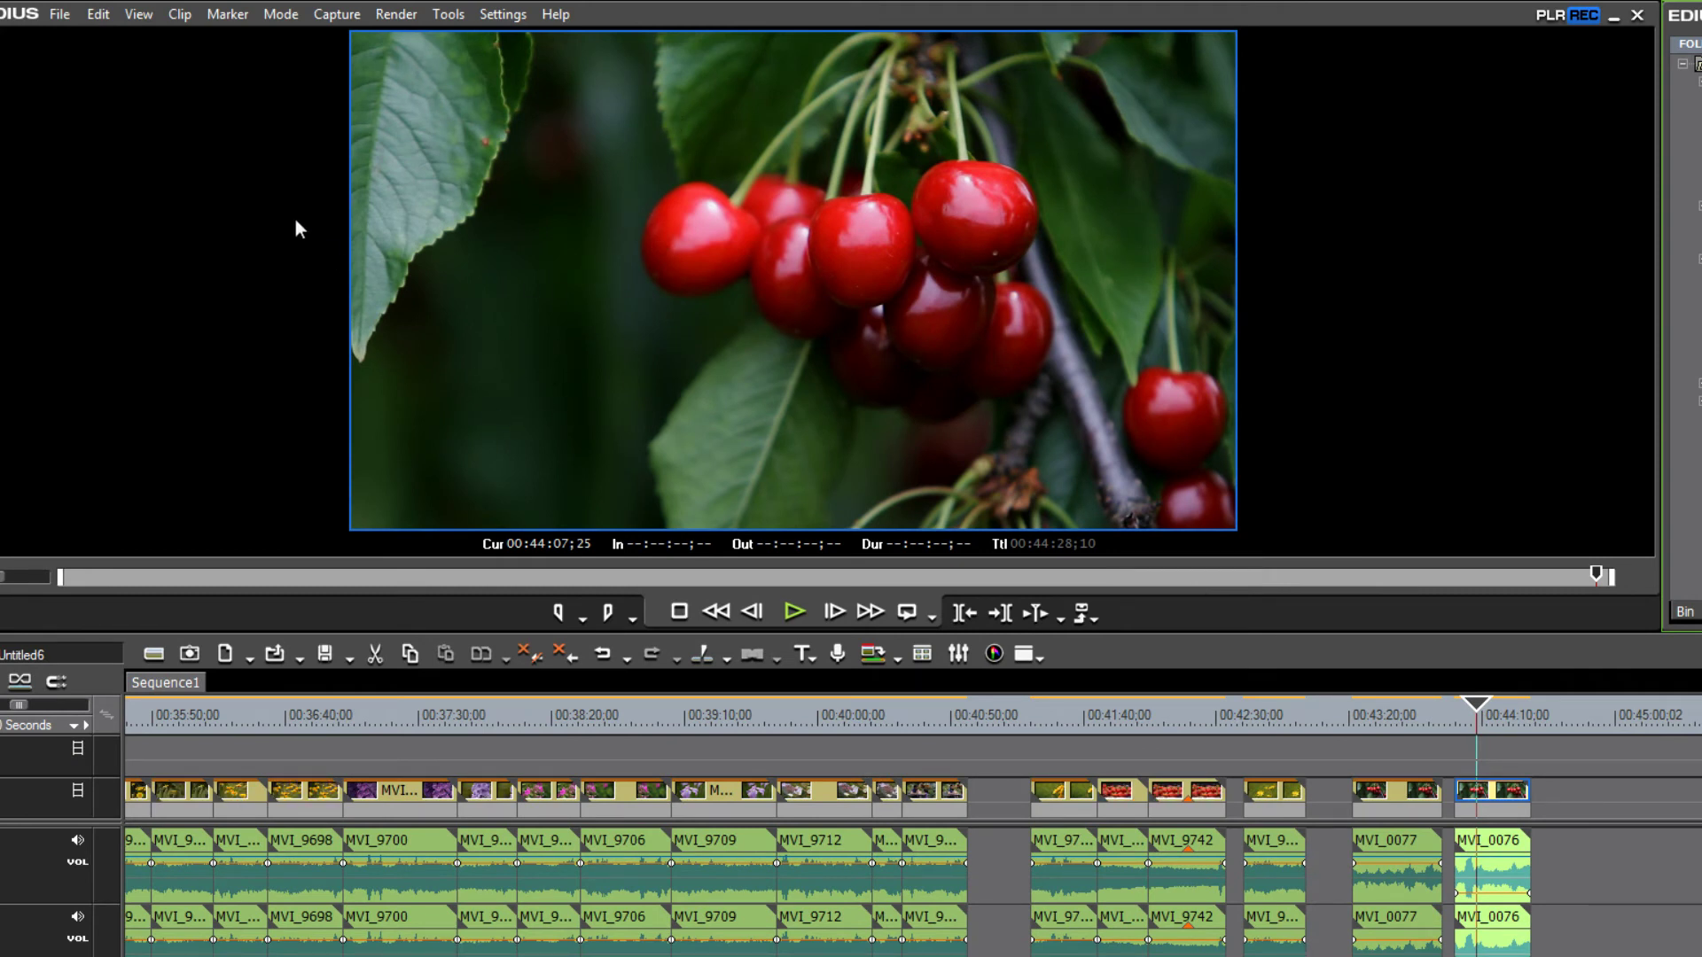
Review clip MVI_0076 in full-screen preview and at a frame near its middle
{"action": "left_click", "coordinate": [145, 16]}
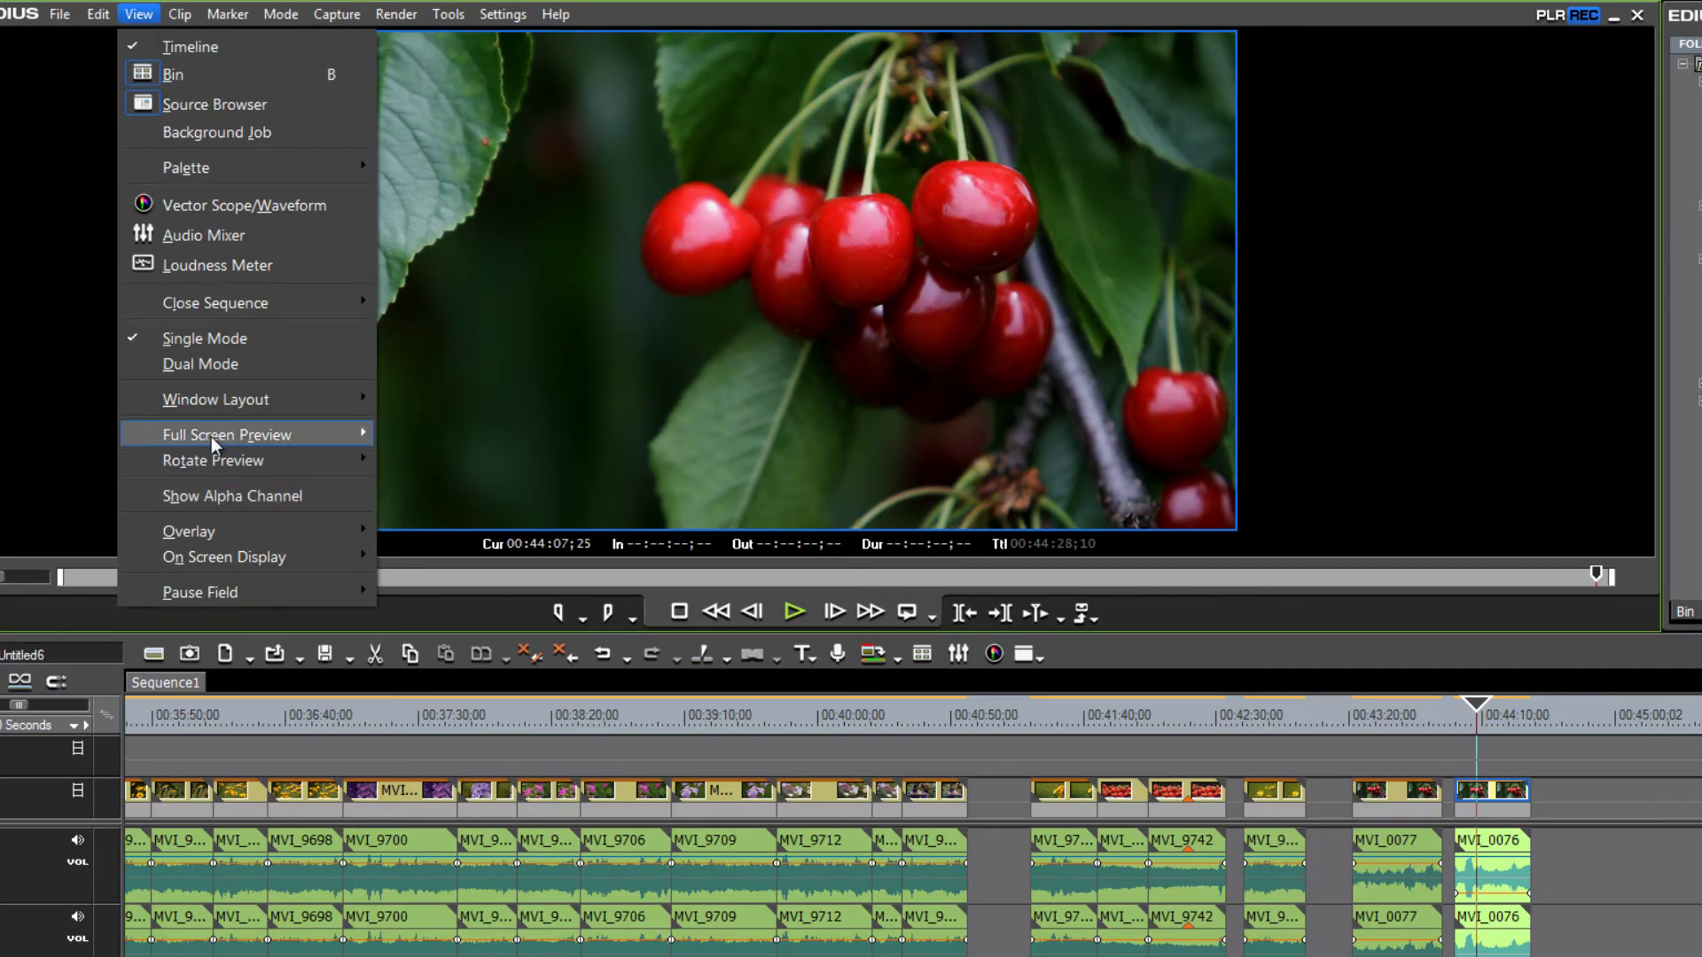
{"action": "left_click", "coordinate": [476, 520]}
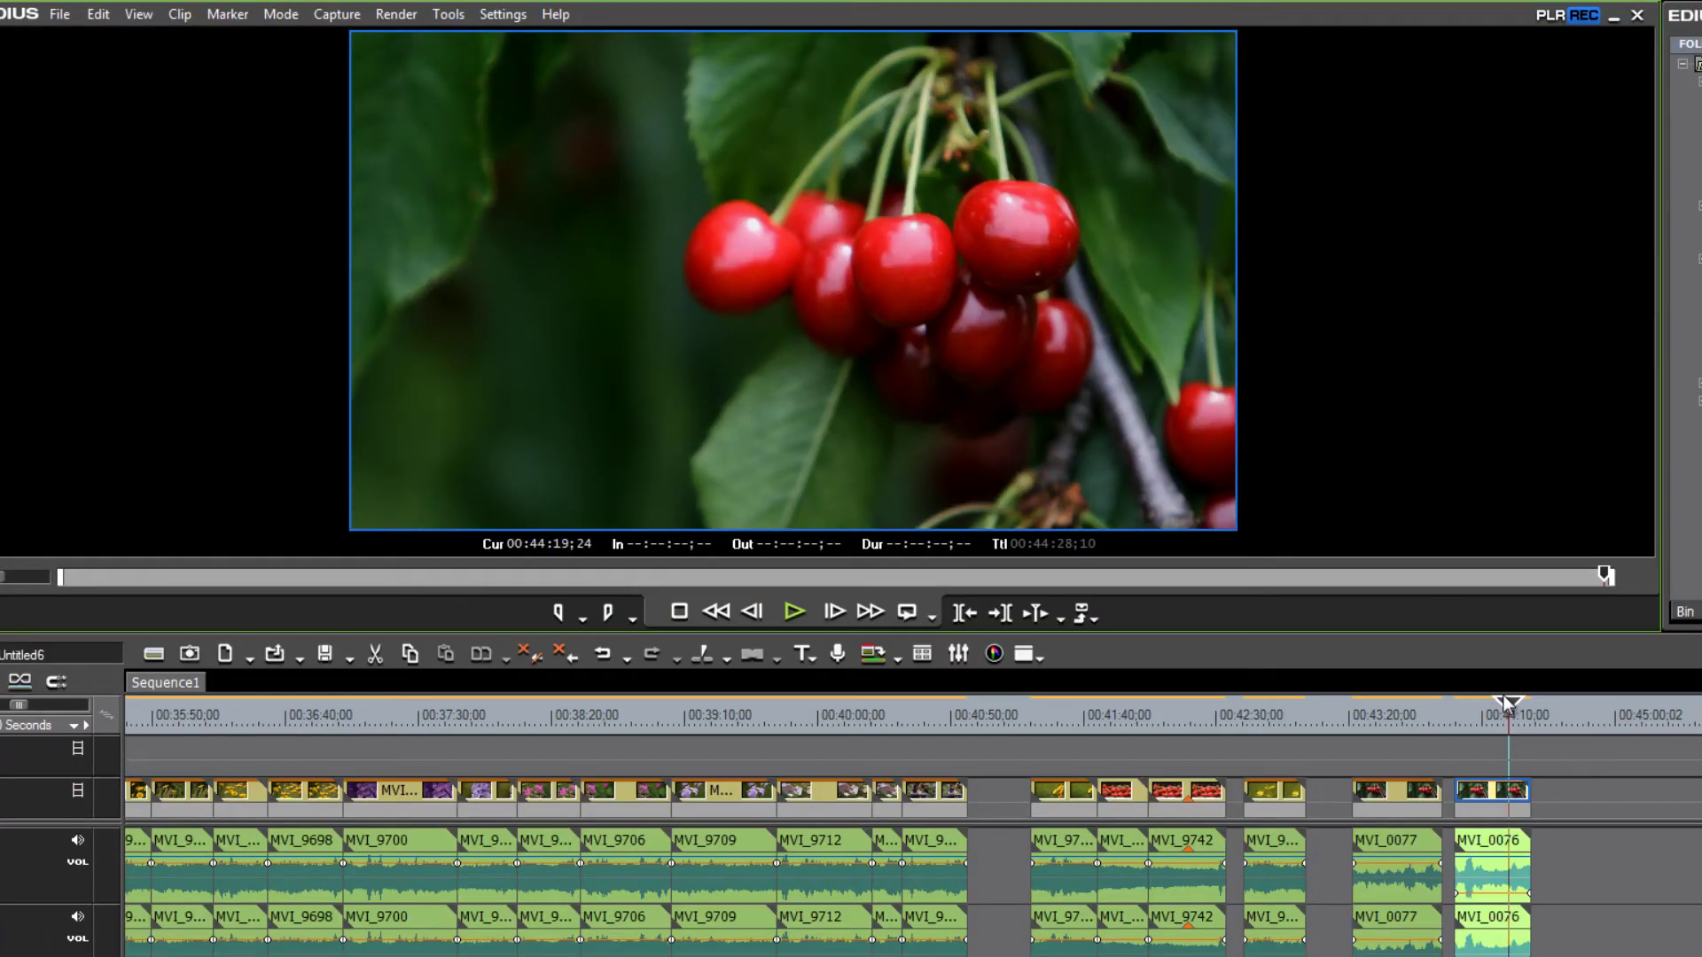
{"action": "left_click_drag", "start_coordinate": [1507, 709], "coordinate": [1489, 722]}
{"action": "key", "text": "space"}
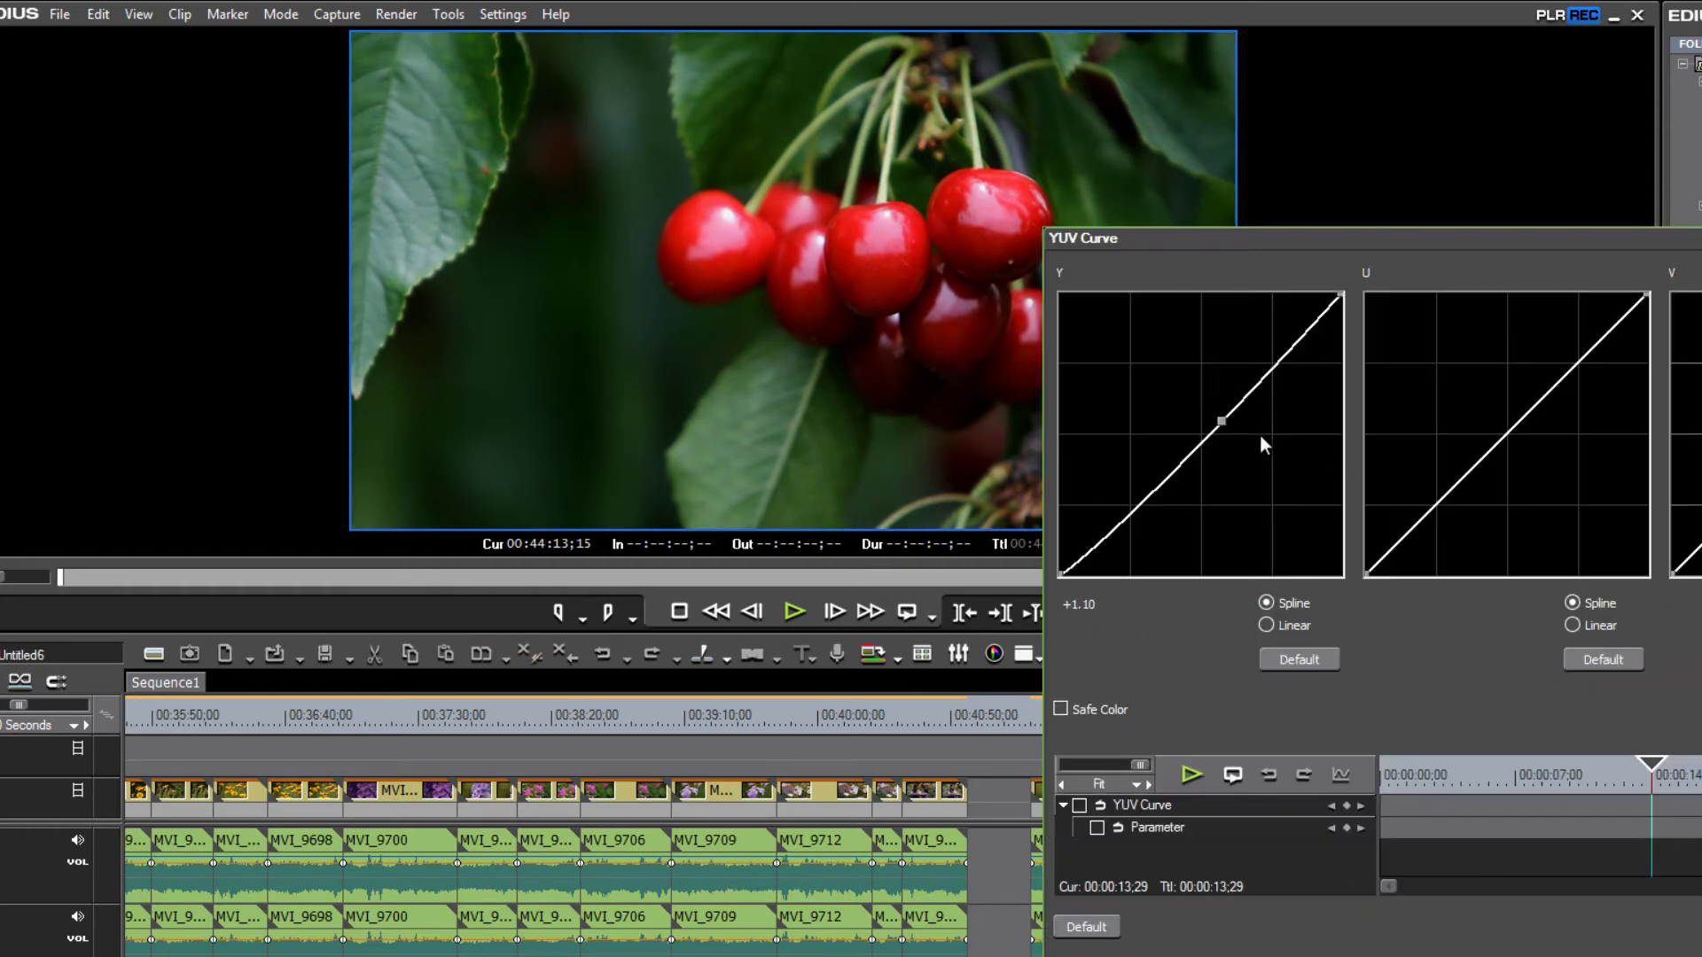
Lower the midpoint of the Y curve in clip MVI_0076's YUV Curve filter to darken the midtones
{"action": "left_click", "coordinate": [1225, 421]}
{"action": "left_click_drag", "start_coordinate": [1225, 422], "coordinate": [1204, 454]}
{"action": "key", "text": "Return"}
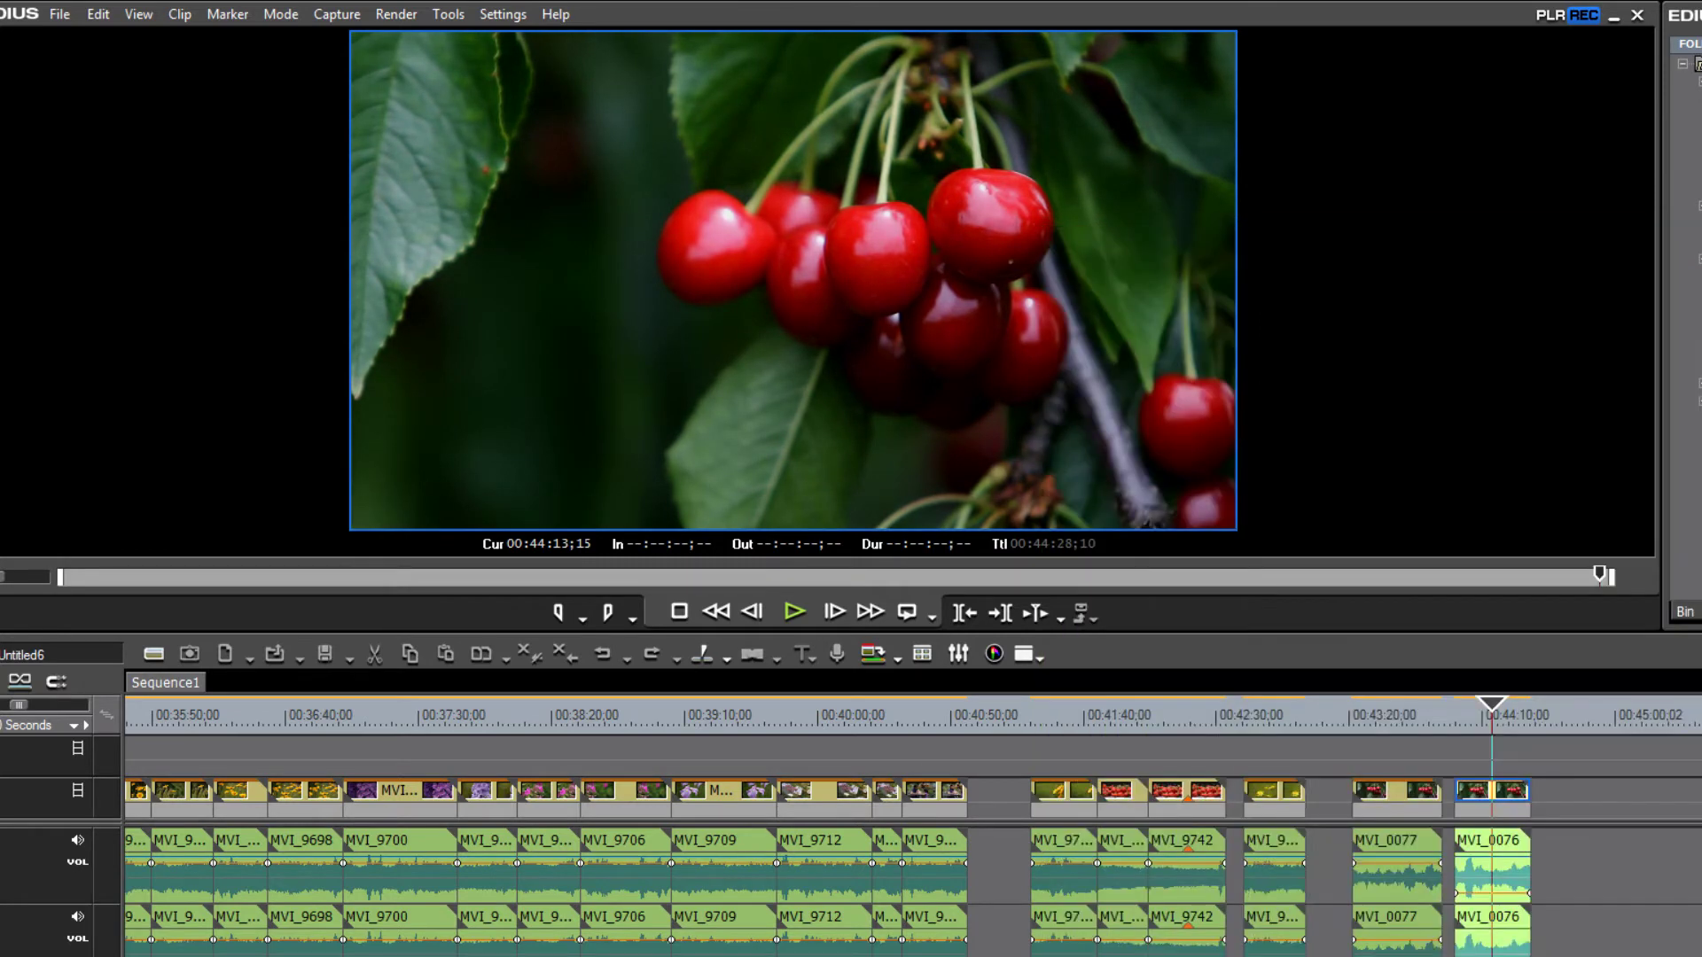
Set the In point at the start of clip MVI_0076 (00:43:59;14) and the Out point at its end
{"action": "left_click", "coordinate": [1454, 719]}
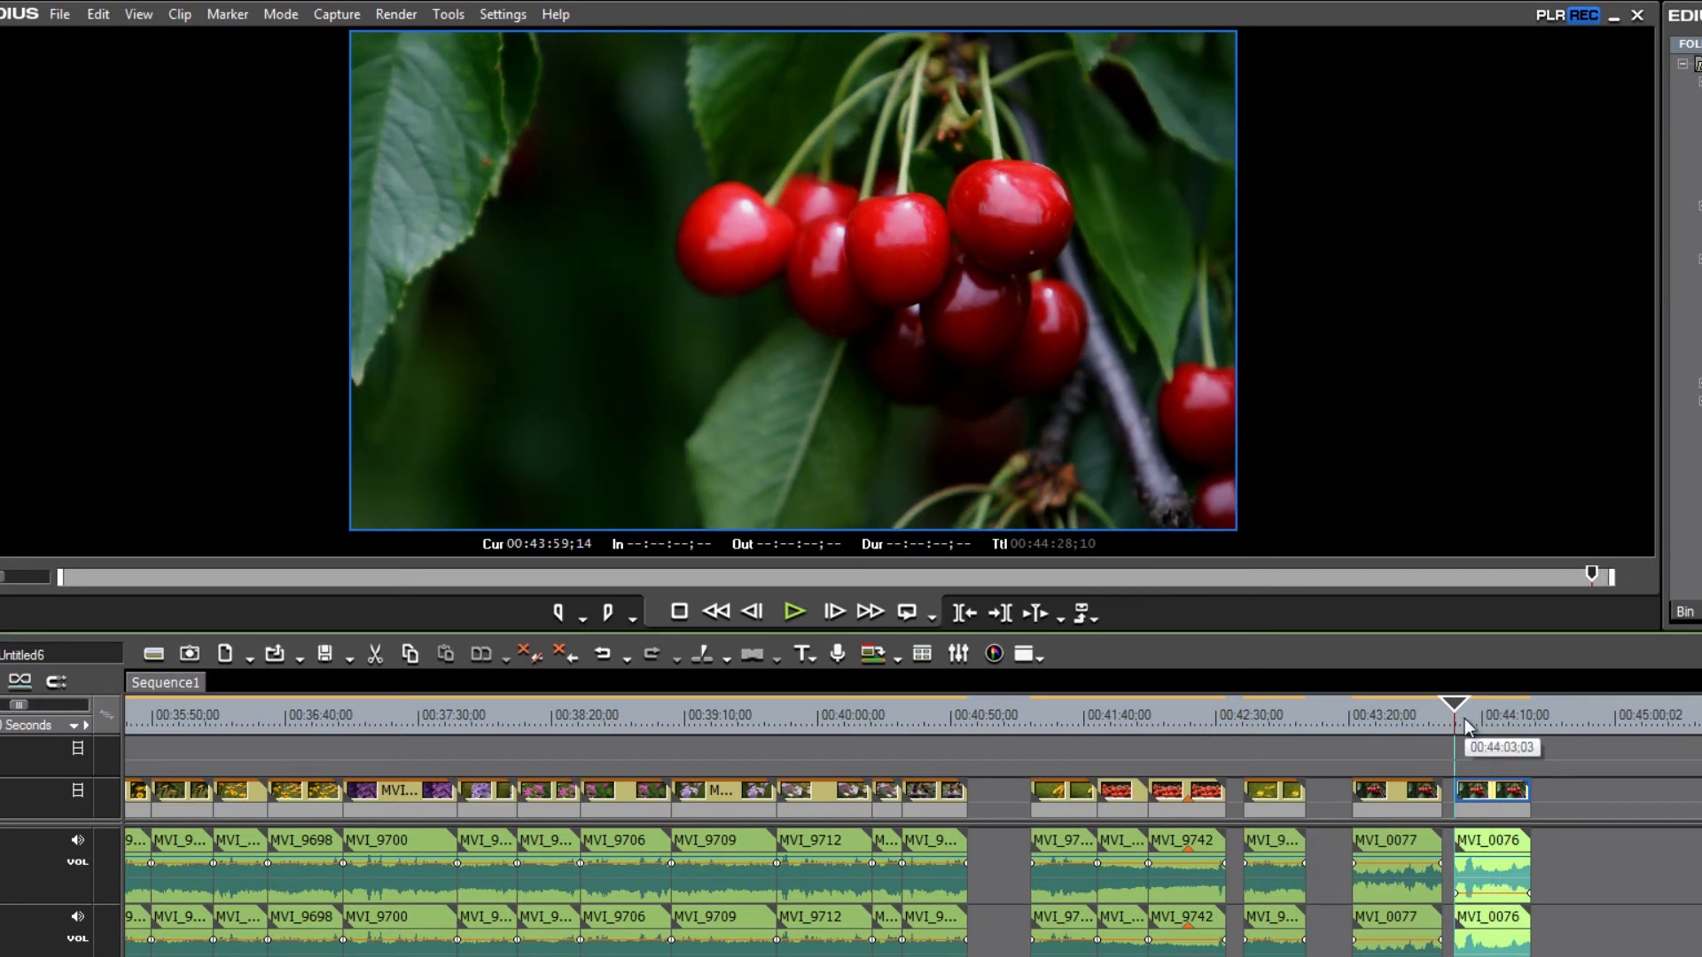
{"action": "key", "text": "i"}
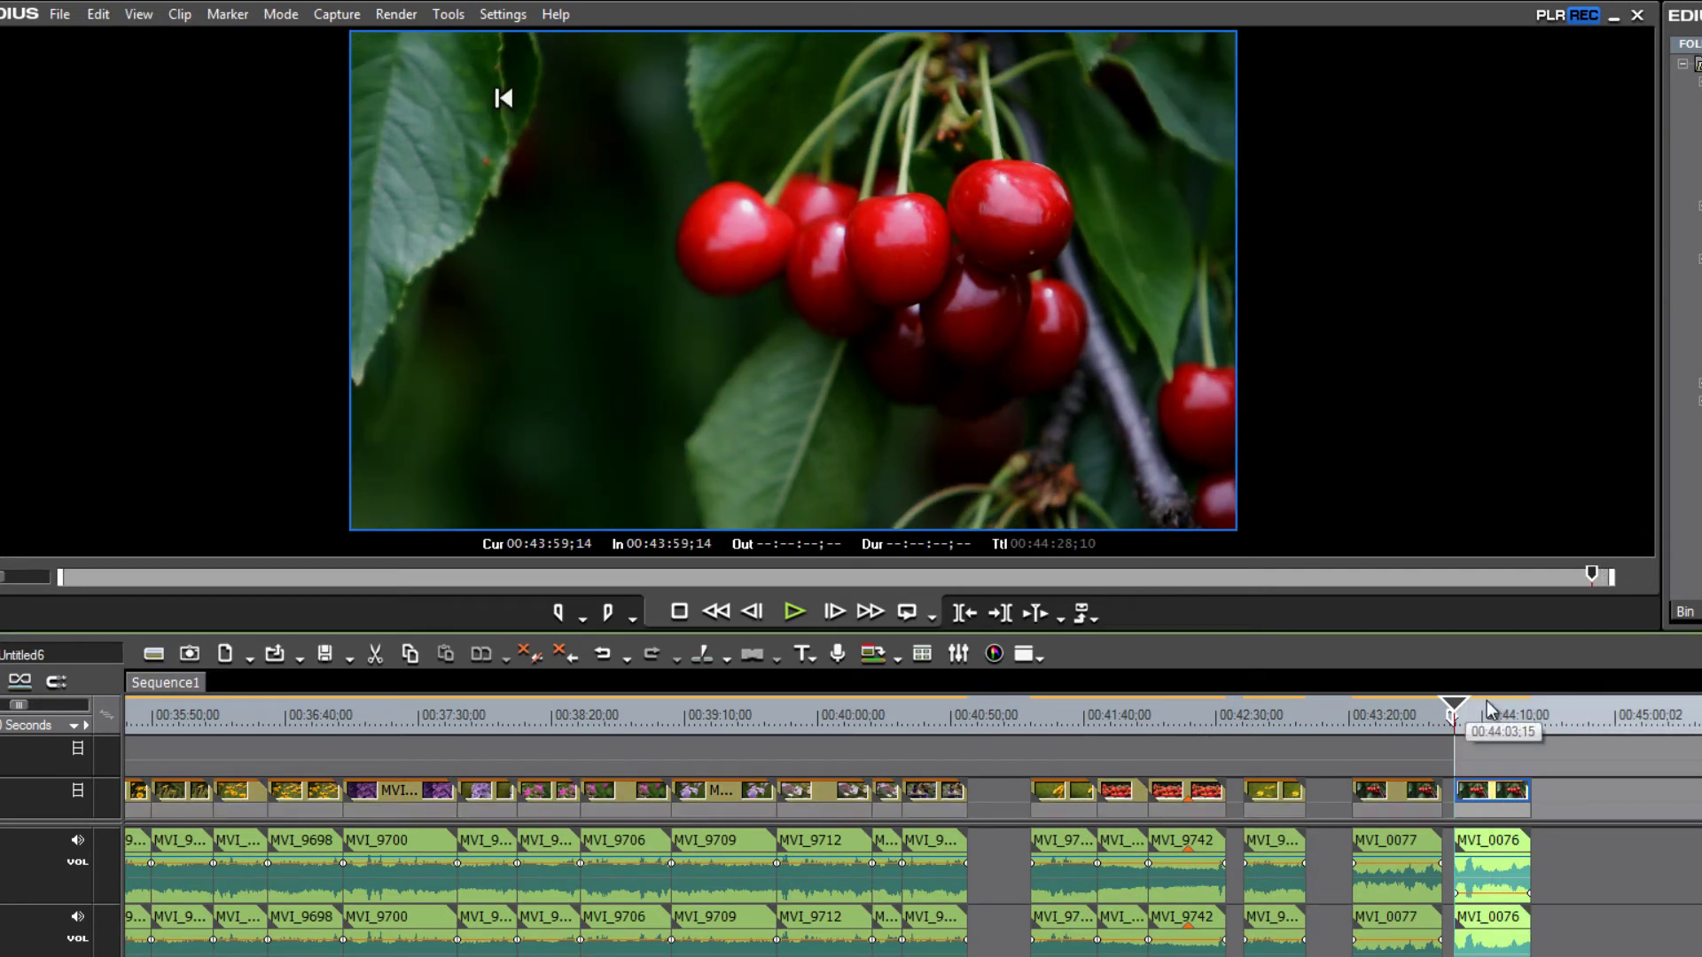
{"action": "left_click_drag", "start_coordinate": [1498, 719], "coordinate": [1531, 729]}
{"action": "key", "text": "o"}
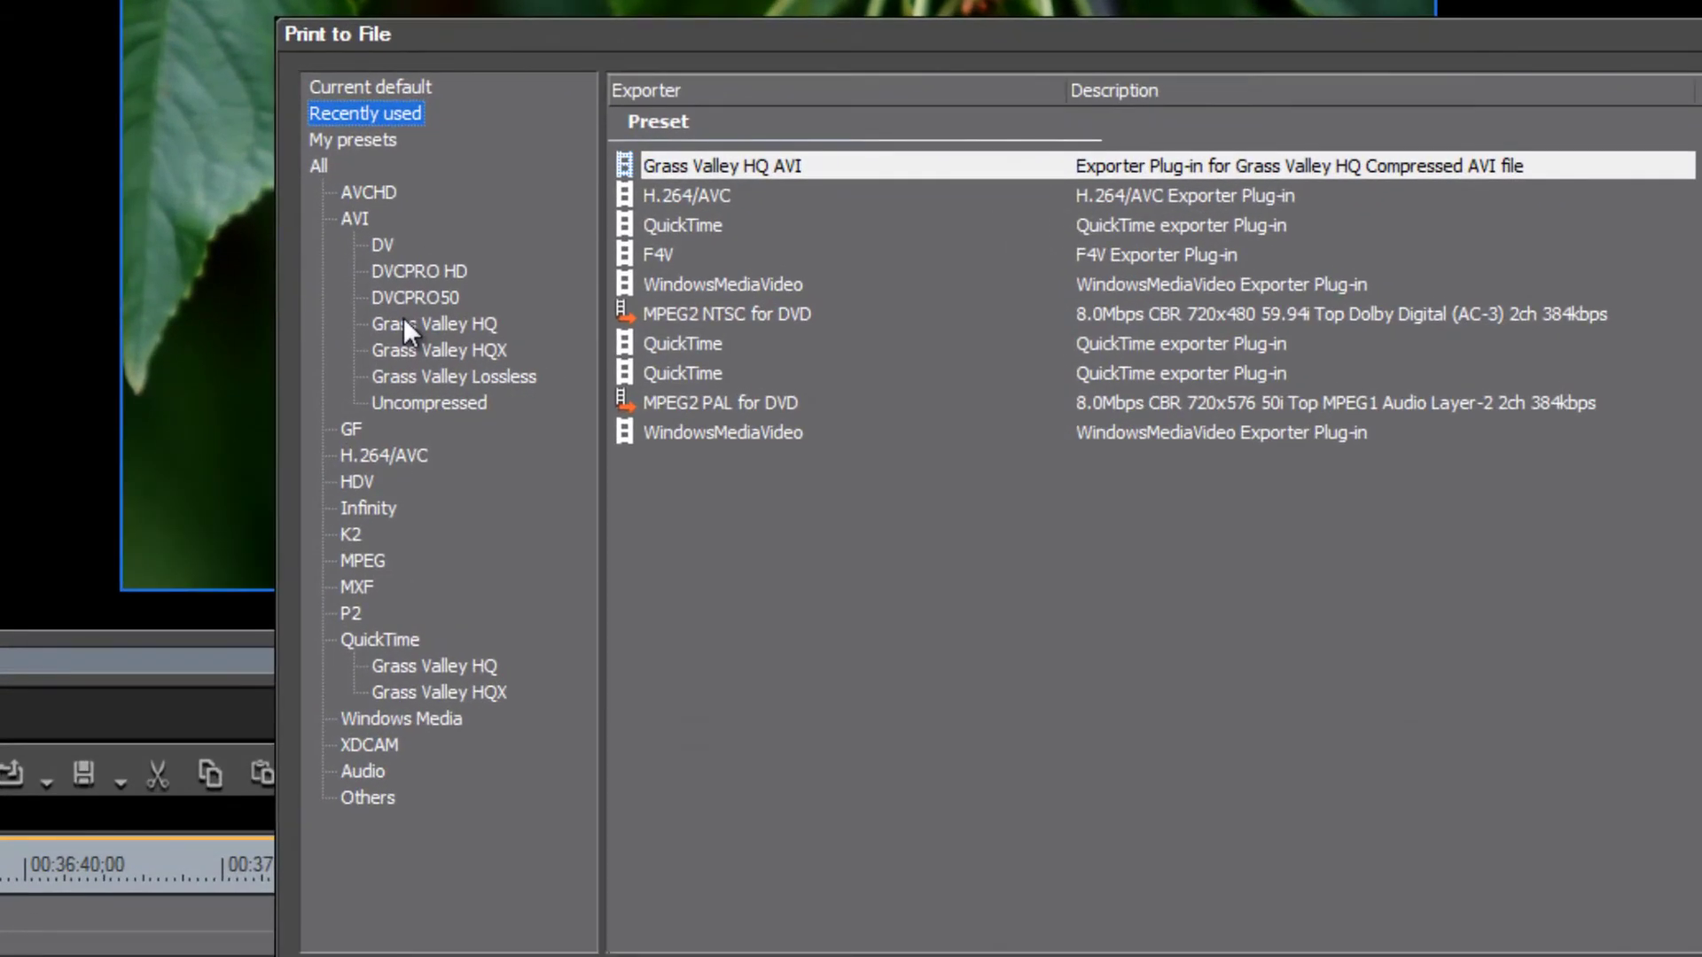
Choose the Grass Valley HQX AVI exporter for printing the marked range to file
{"action": "left_click", "coordinate": [458, 351]}
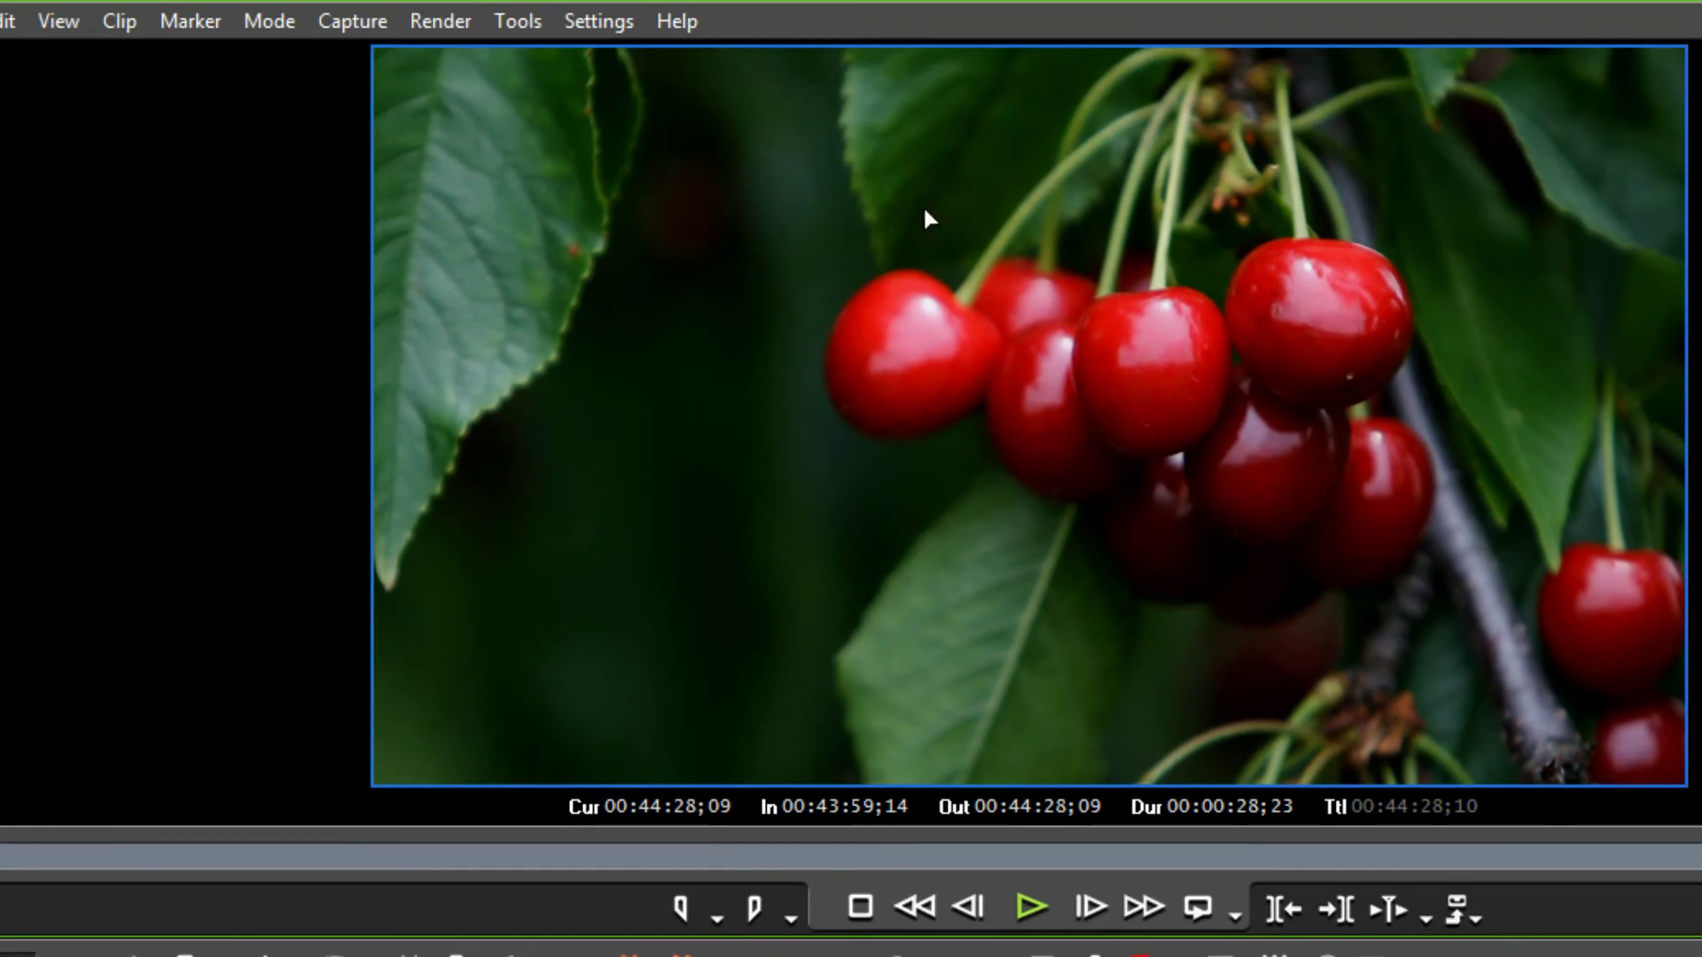
Set the project's Video Quantization Bit Rate to 8bit
{"action": "left_click", "coordinate": [597, 19]}
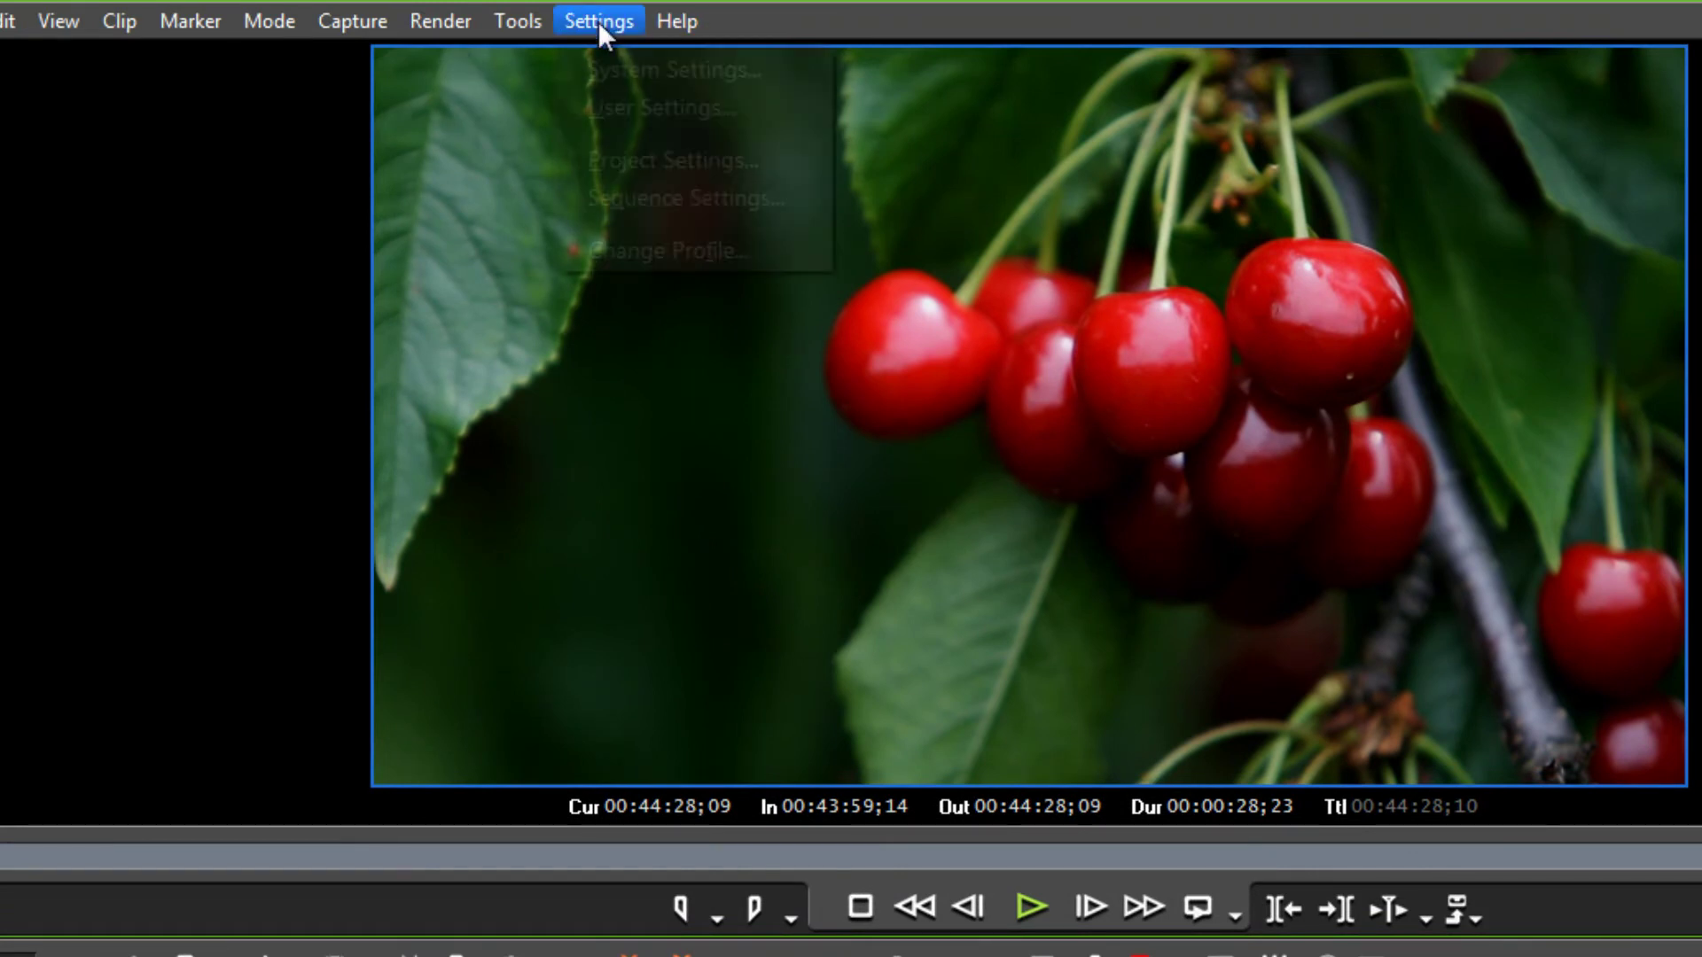
{"action": "left_click", "coordinate": [603, 160]}
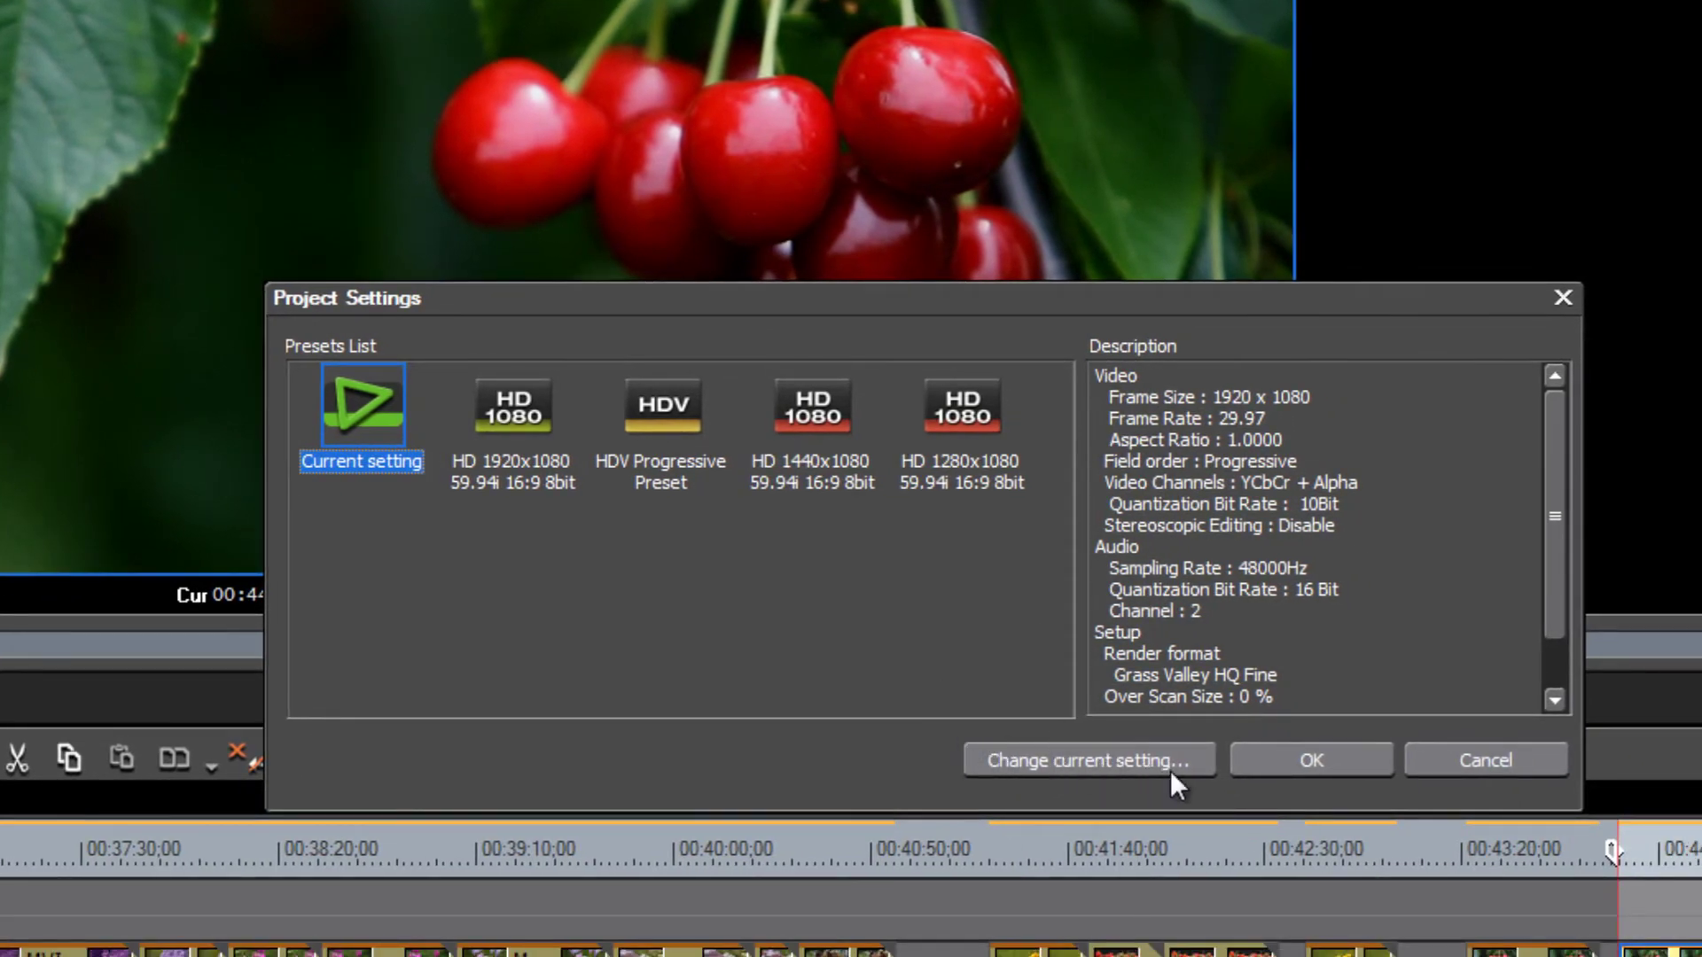
{"action": "left_click", "coordinate": [1115, 759]}
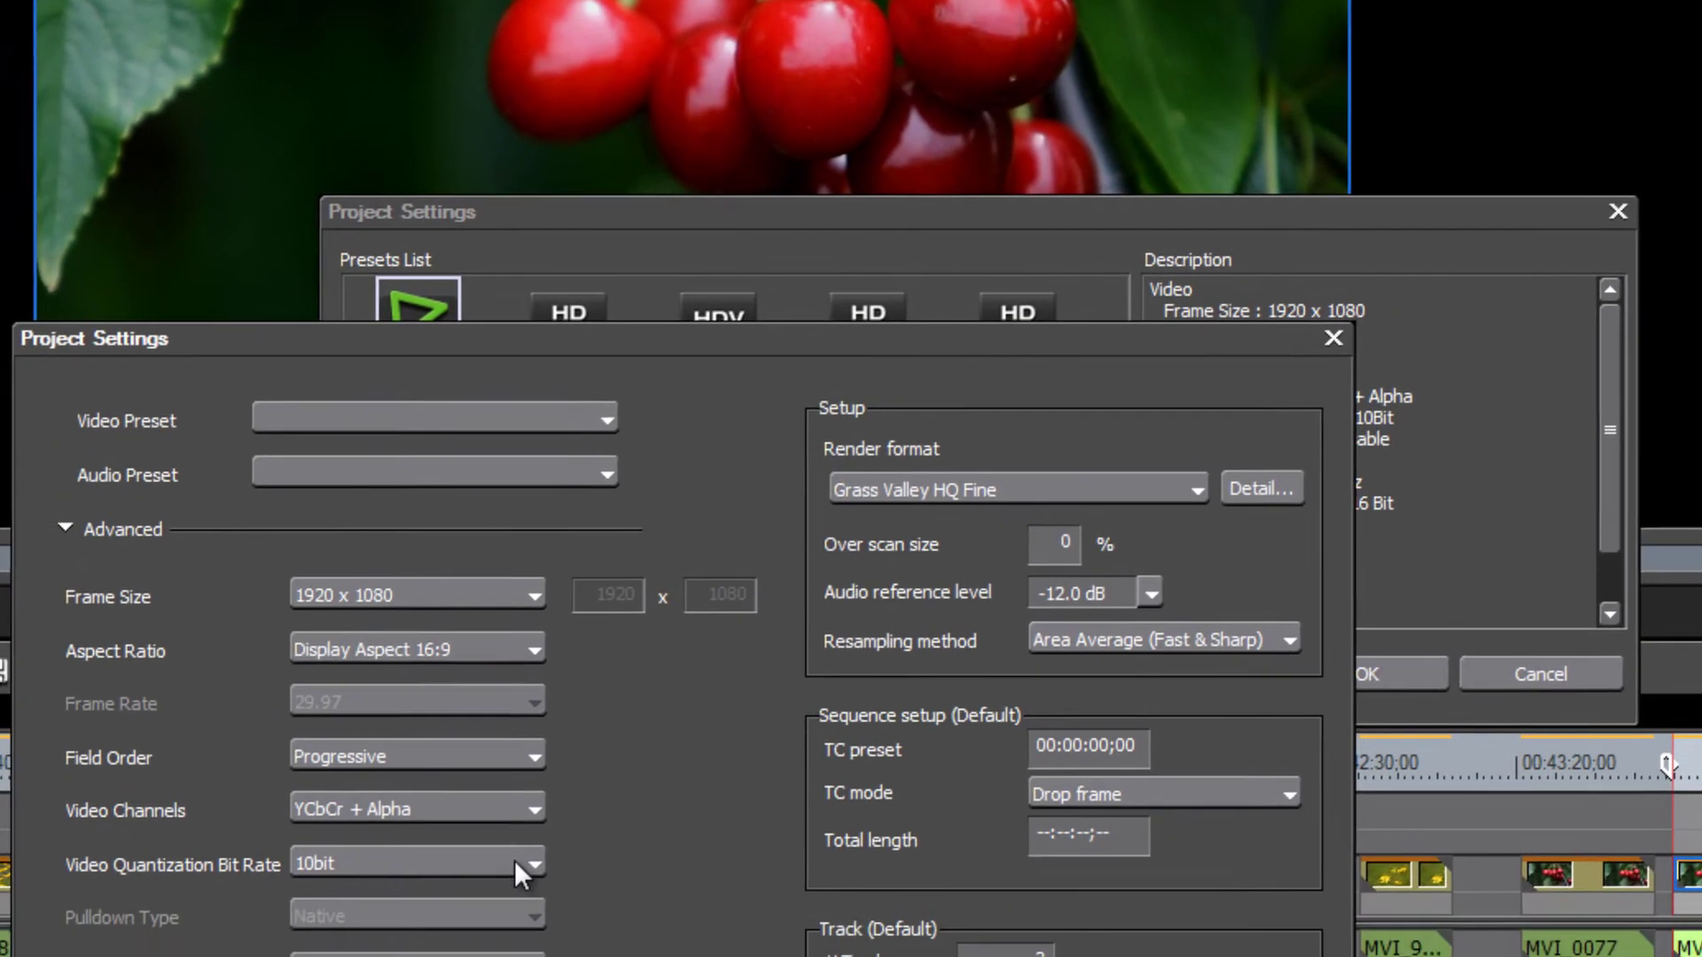
{"action": "left_click", "coordinate": [478, 948]}
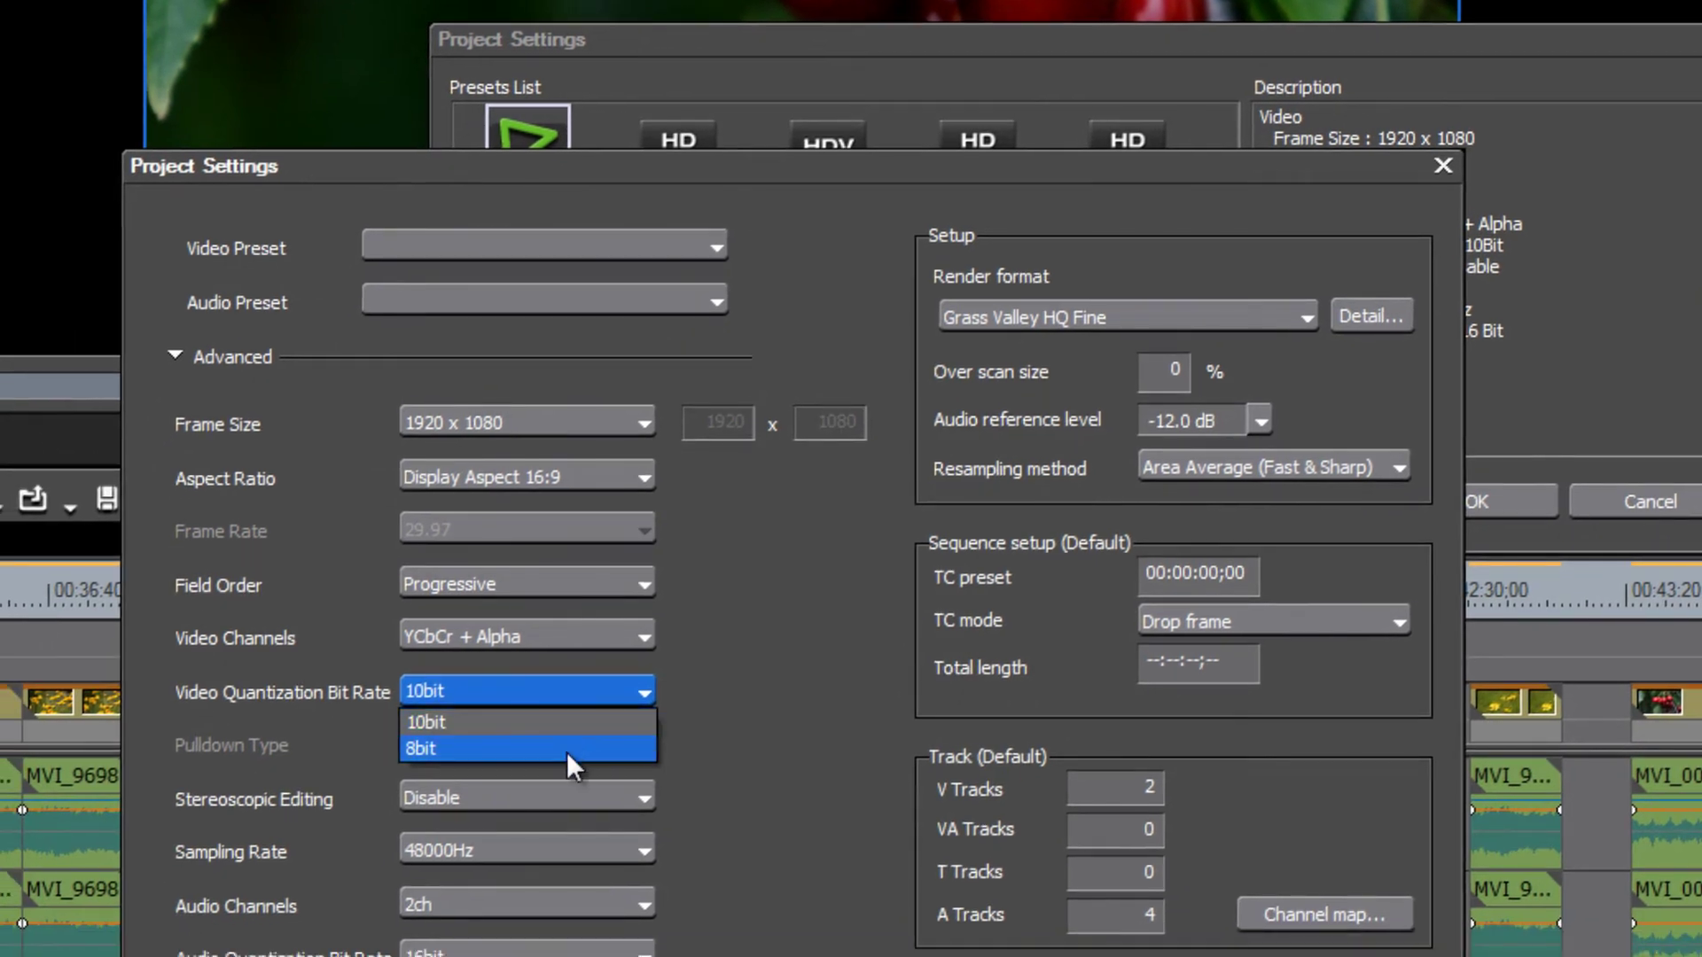
{"action": "left_click", "coordinate": [568, 754]}
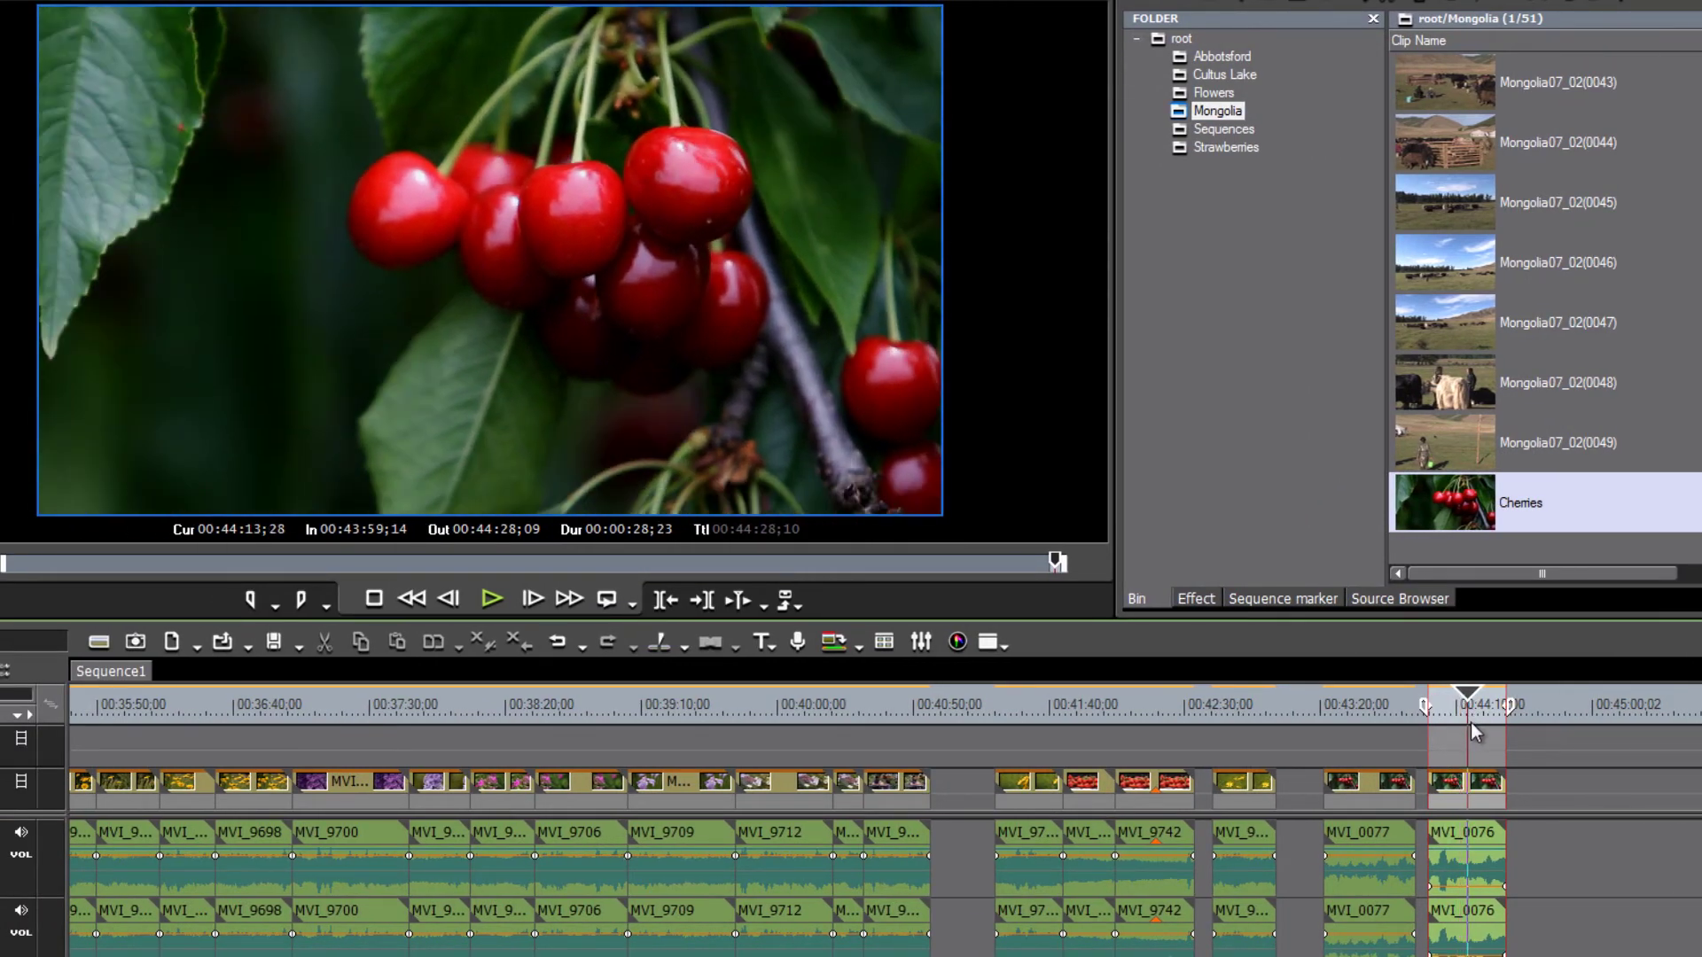
Check the stream type of the exported Cherries clip in its video properties
{"action": "left_click", "coordinate": [1448, 509]}
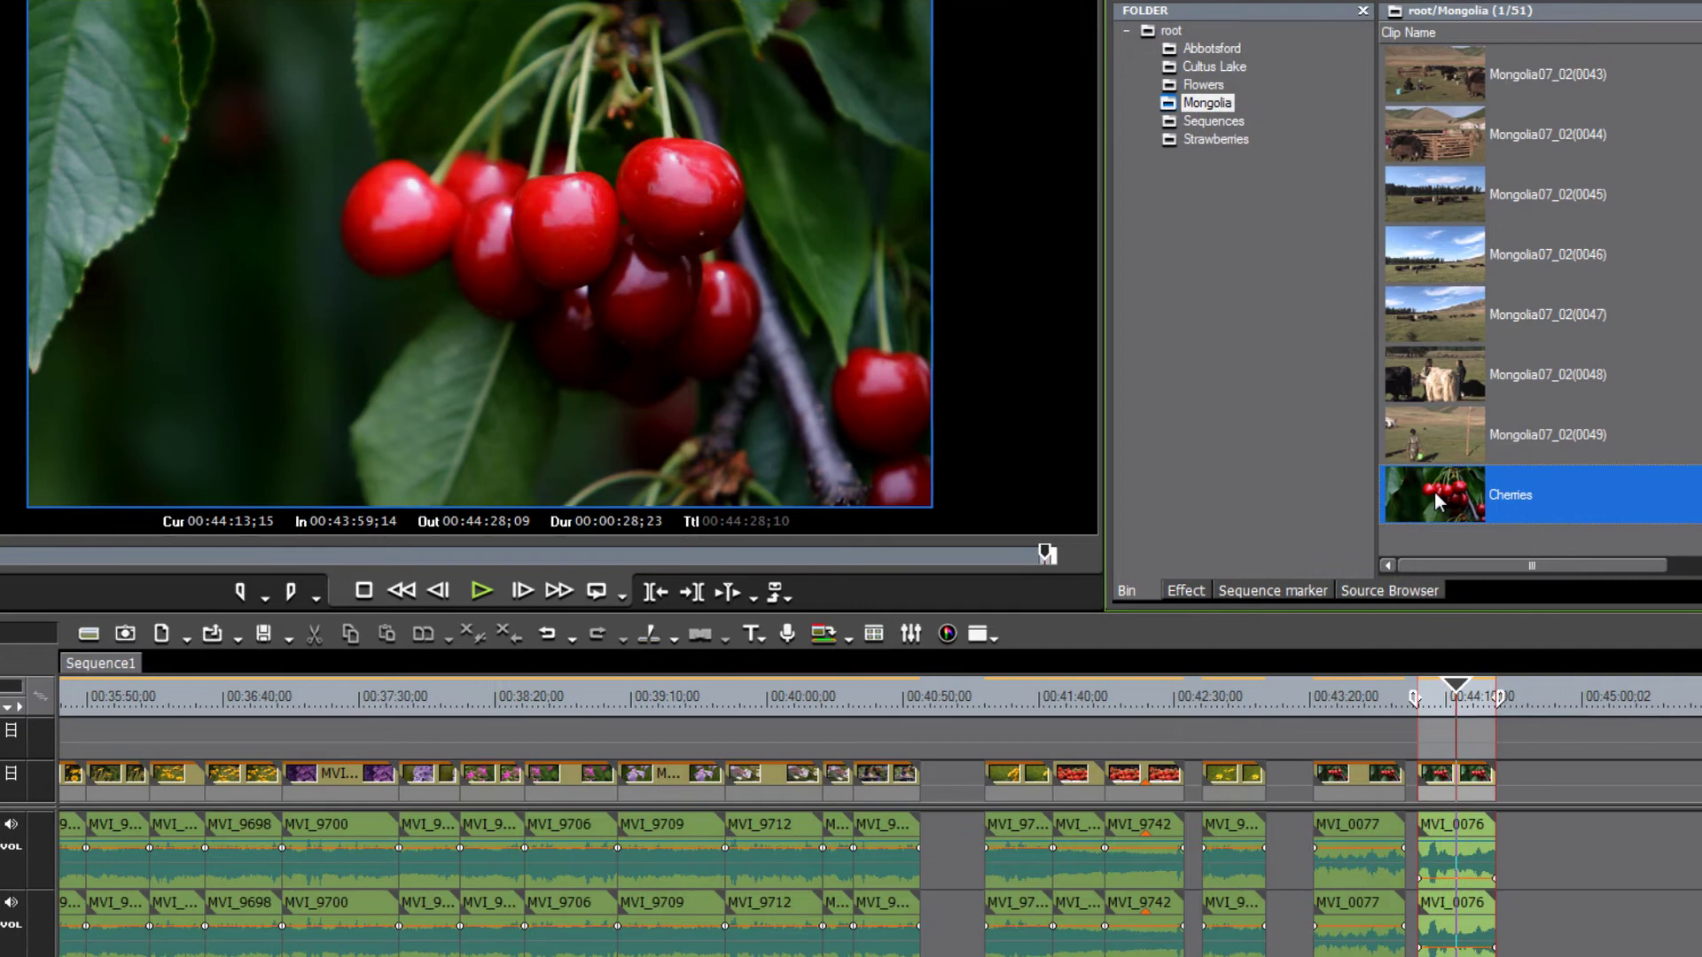
{"action": "right_click", "coordinate": [1448, 509]}
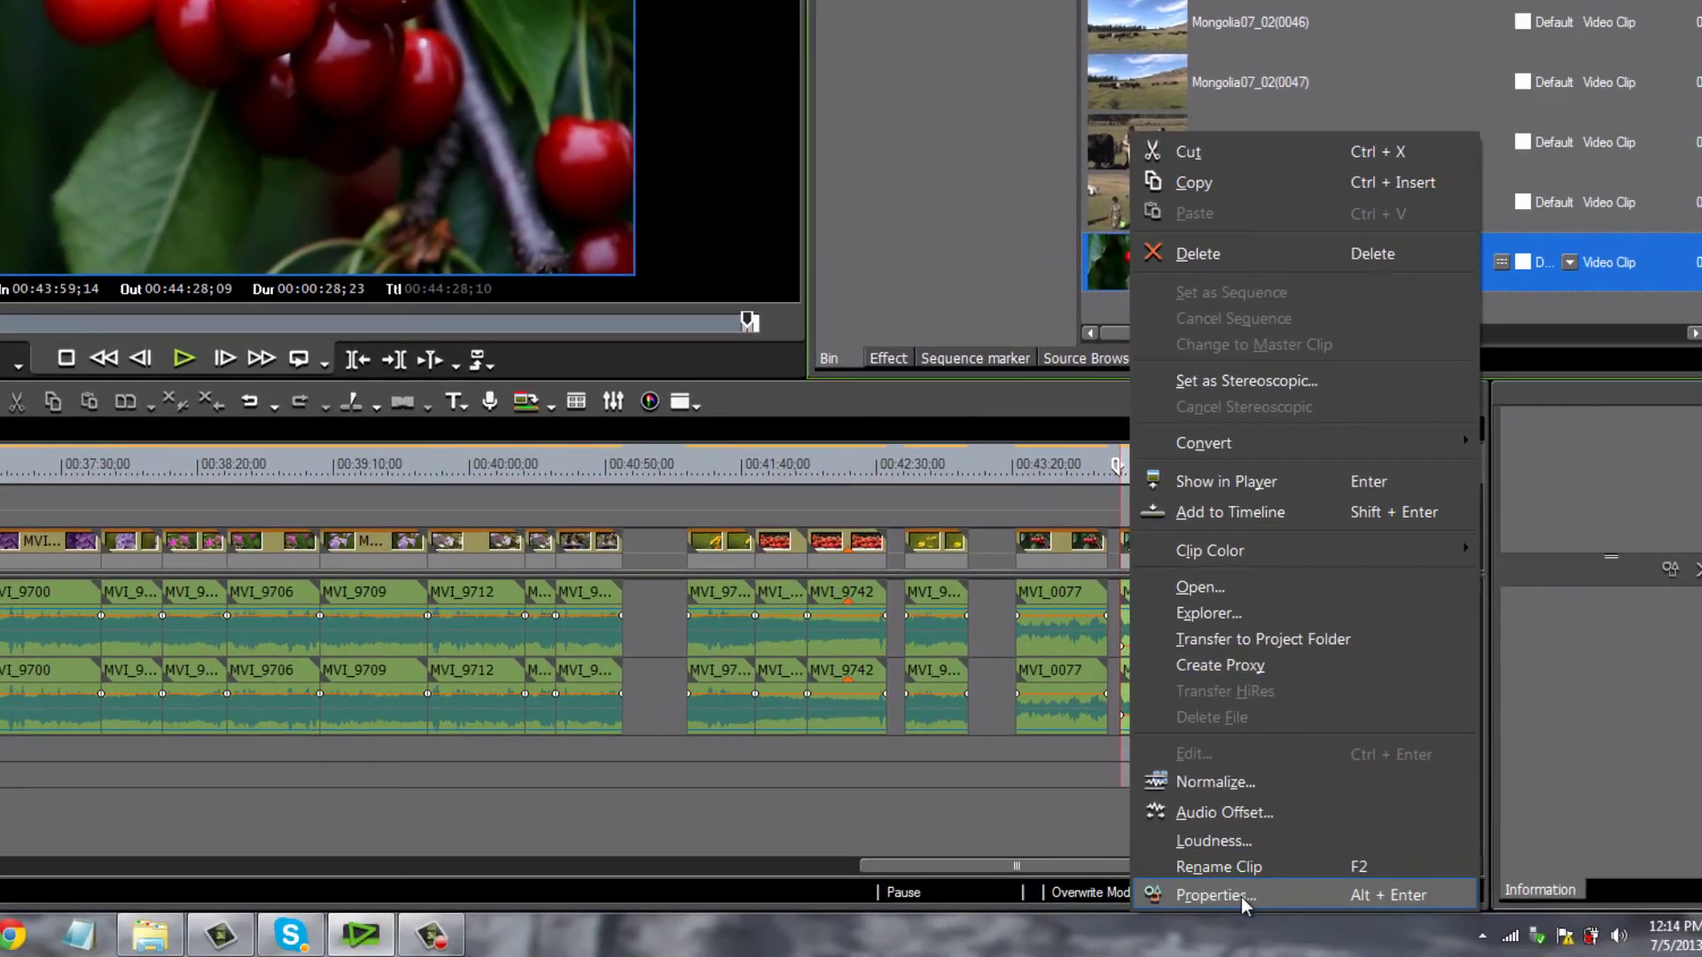
{"action": "left_click", "coordinate": [1241, 897]}
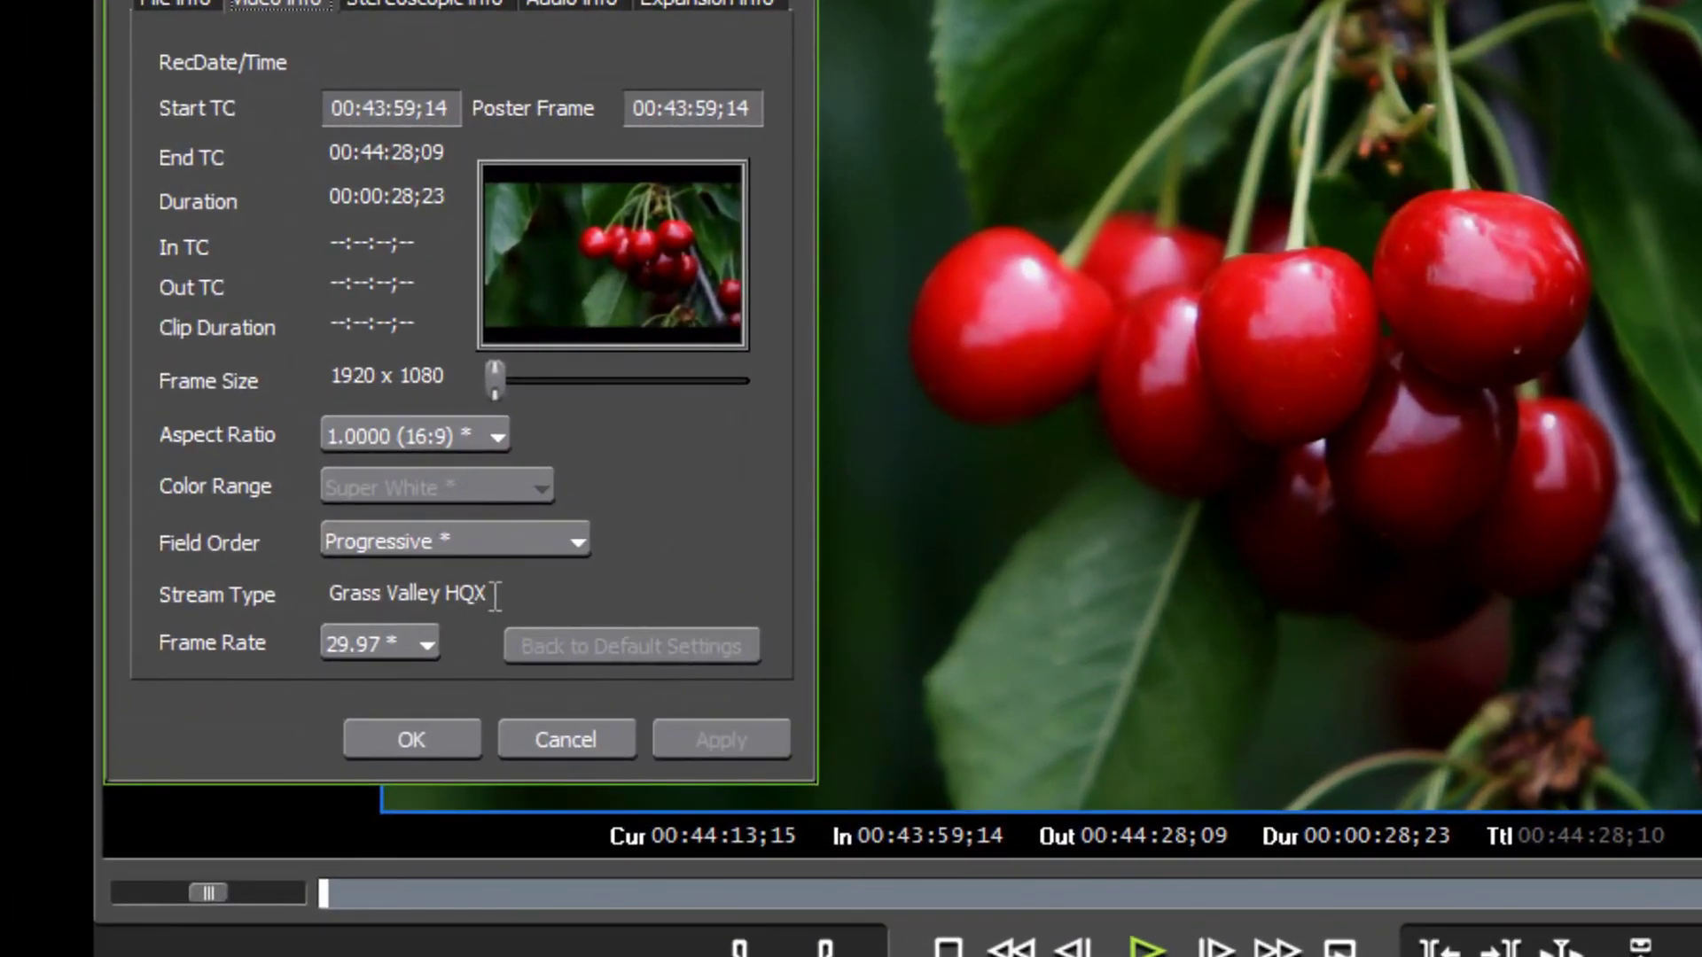
{"action": "left_click", "coordinate": [533, 736]}
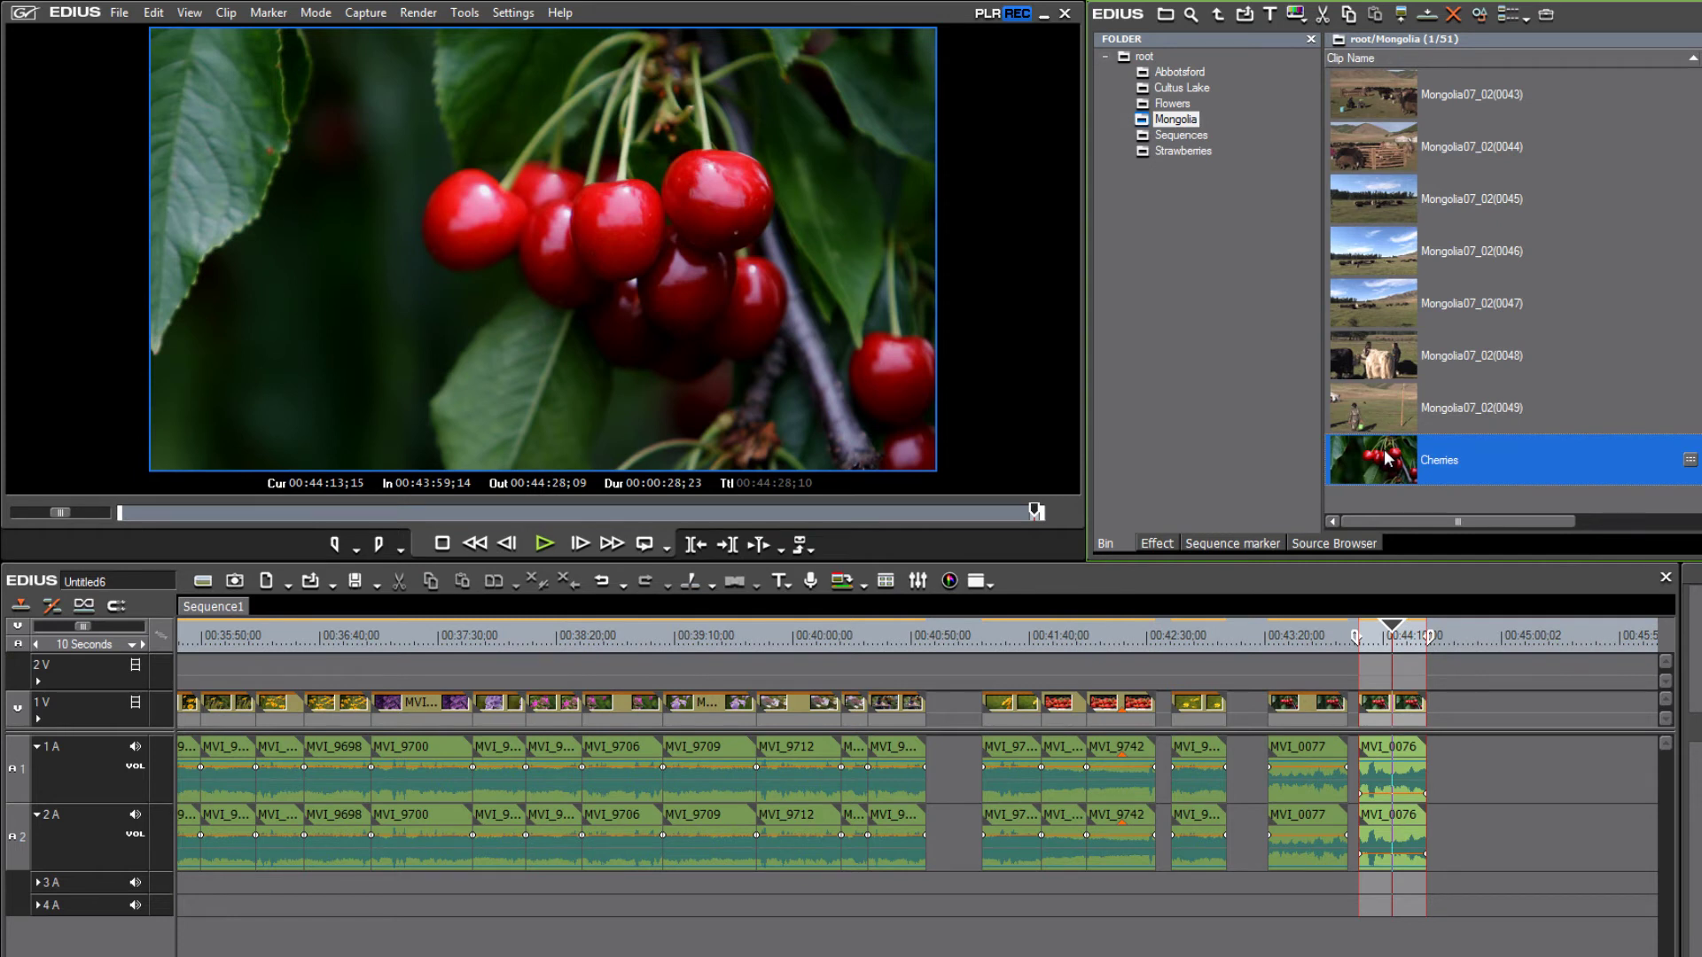
Place the Cherries clip on track 1V directly after MVI_0076 and play it for comparison
{"action": "left_click_drag", "start_coordinate": [1388, 458], "coordinate": [1485, 722]}
{"action": "left_click_drag", "start_coordinate": [1445, 722], "coordinate": [1434, 721]}
{"action": "left_click", "coordinate": [1440, 645]}
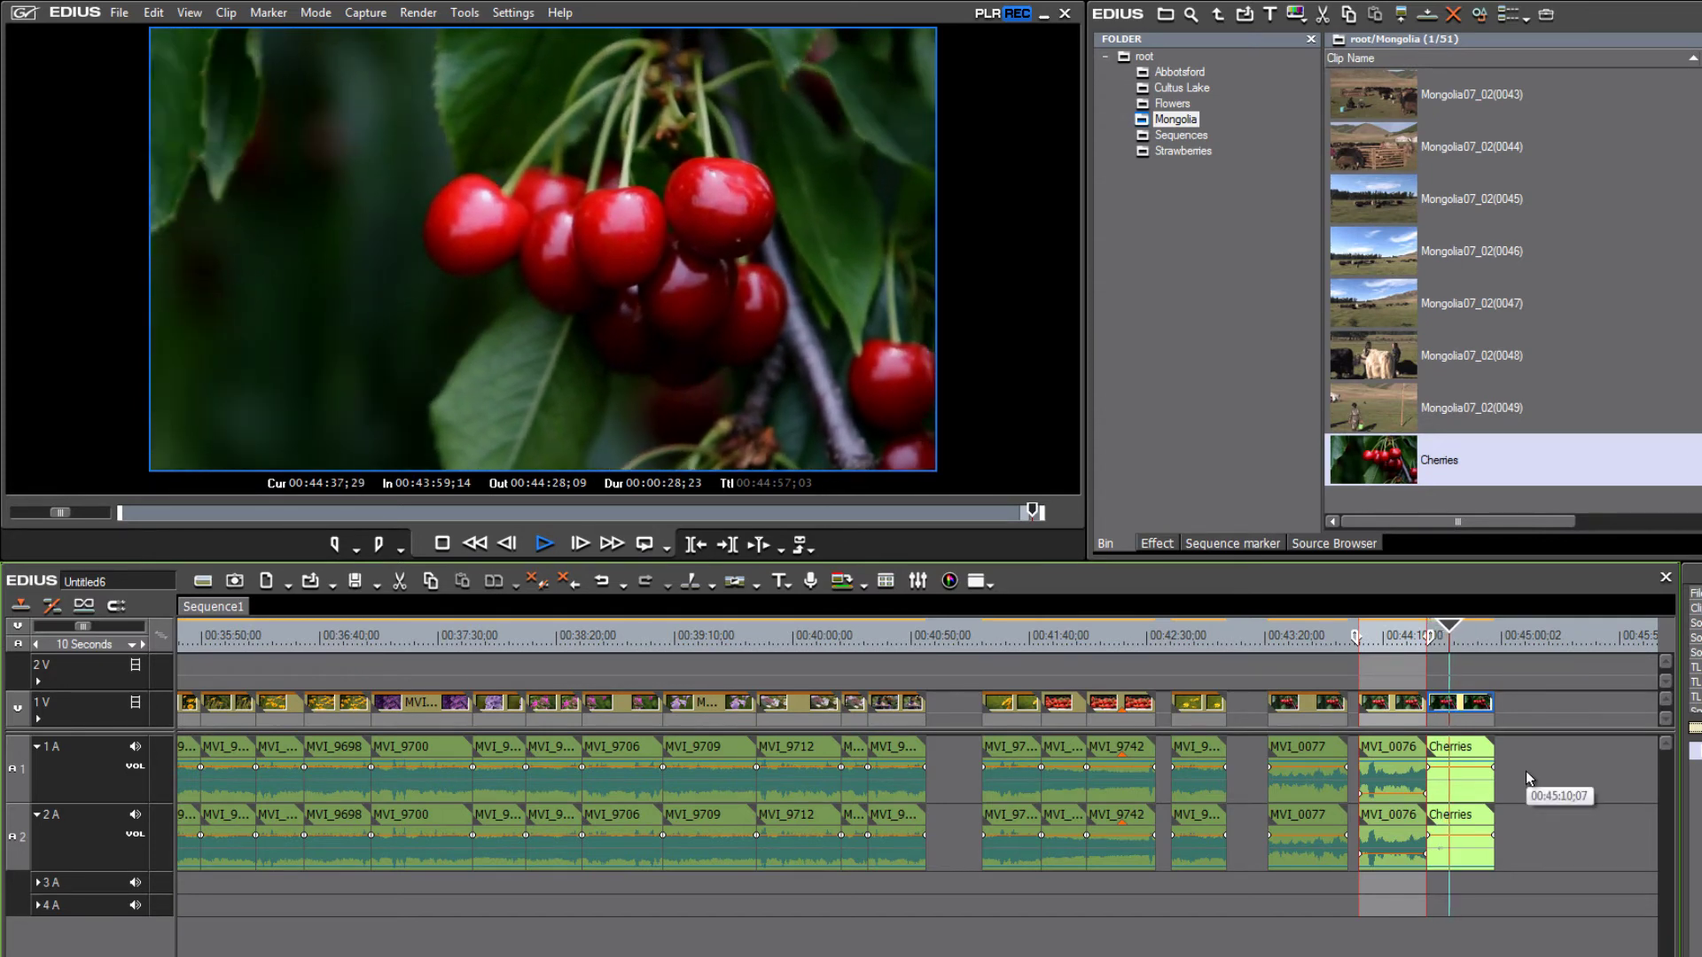
{"action": "key", "text": "space"}
{"action": "left_click_drag", "start_coordinate": [1443, 632], "coordinate": [1399, 647]}
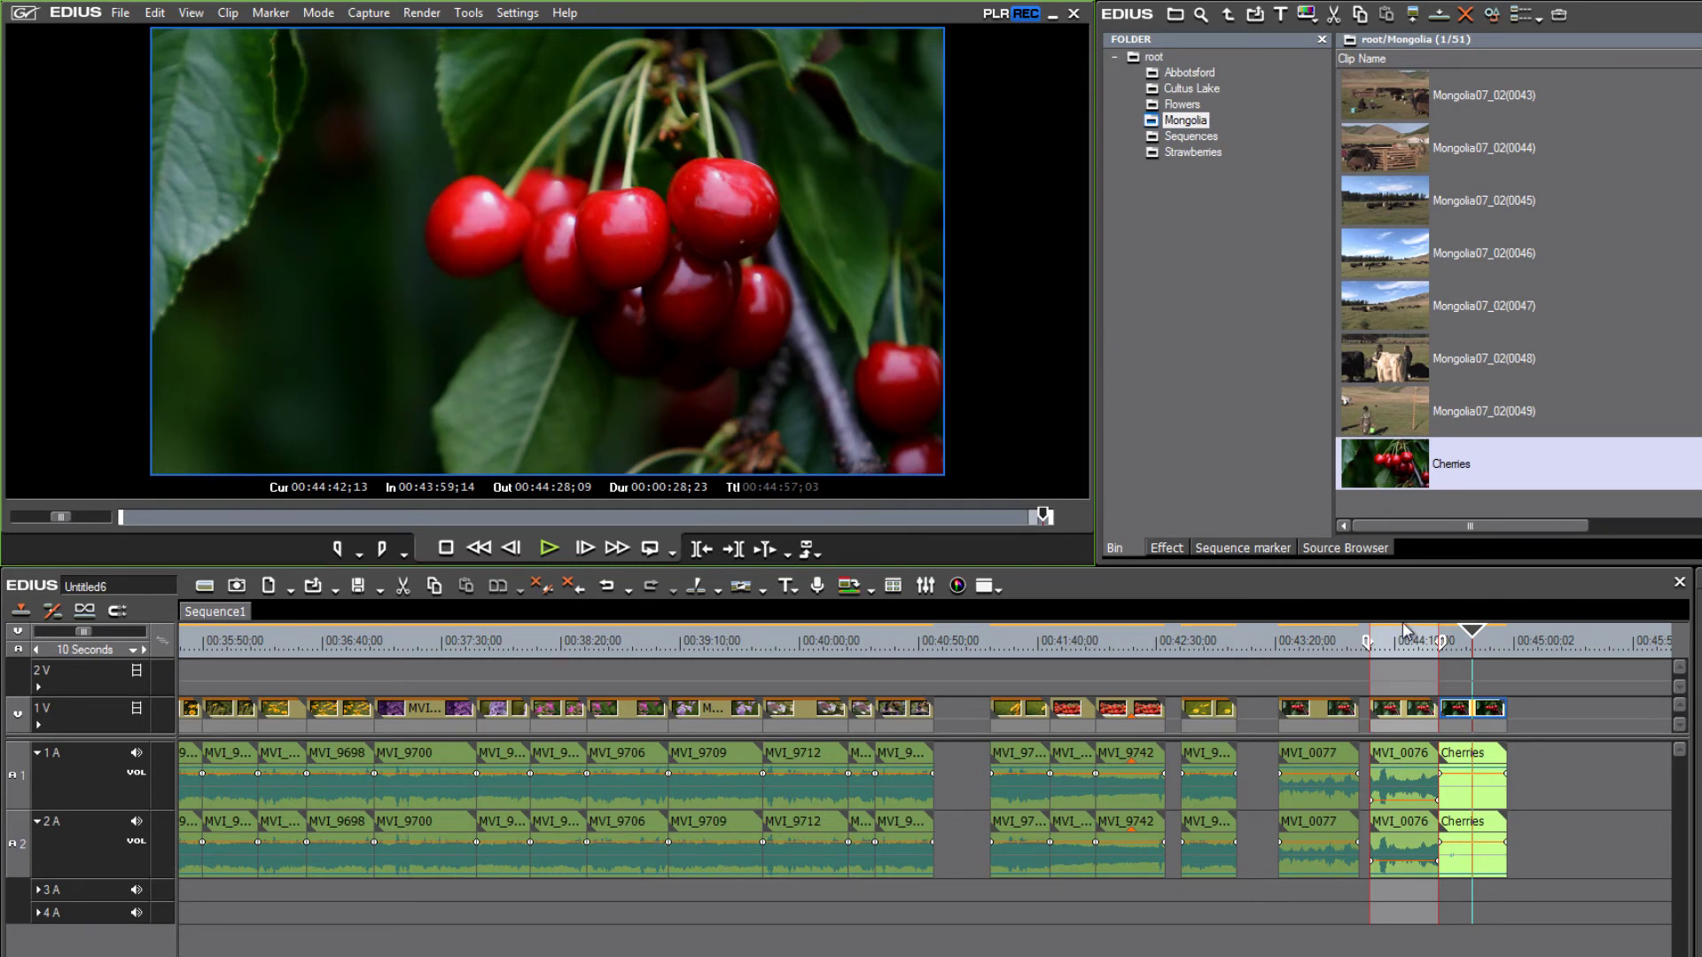
Place clip Mongolia07_02(0000) on track 1V after the Cherries clip, leaving a gap between them
{"action": "scroll", "coordinate": [886, 798], "scroll_direction": "right", "scroll_amount": 5}
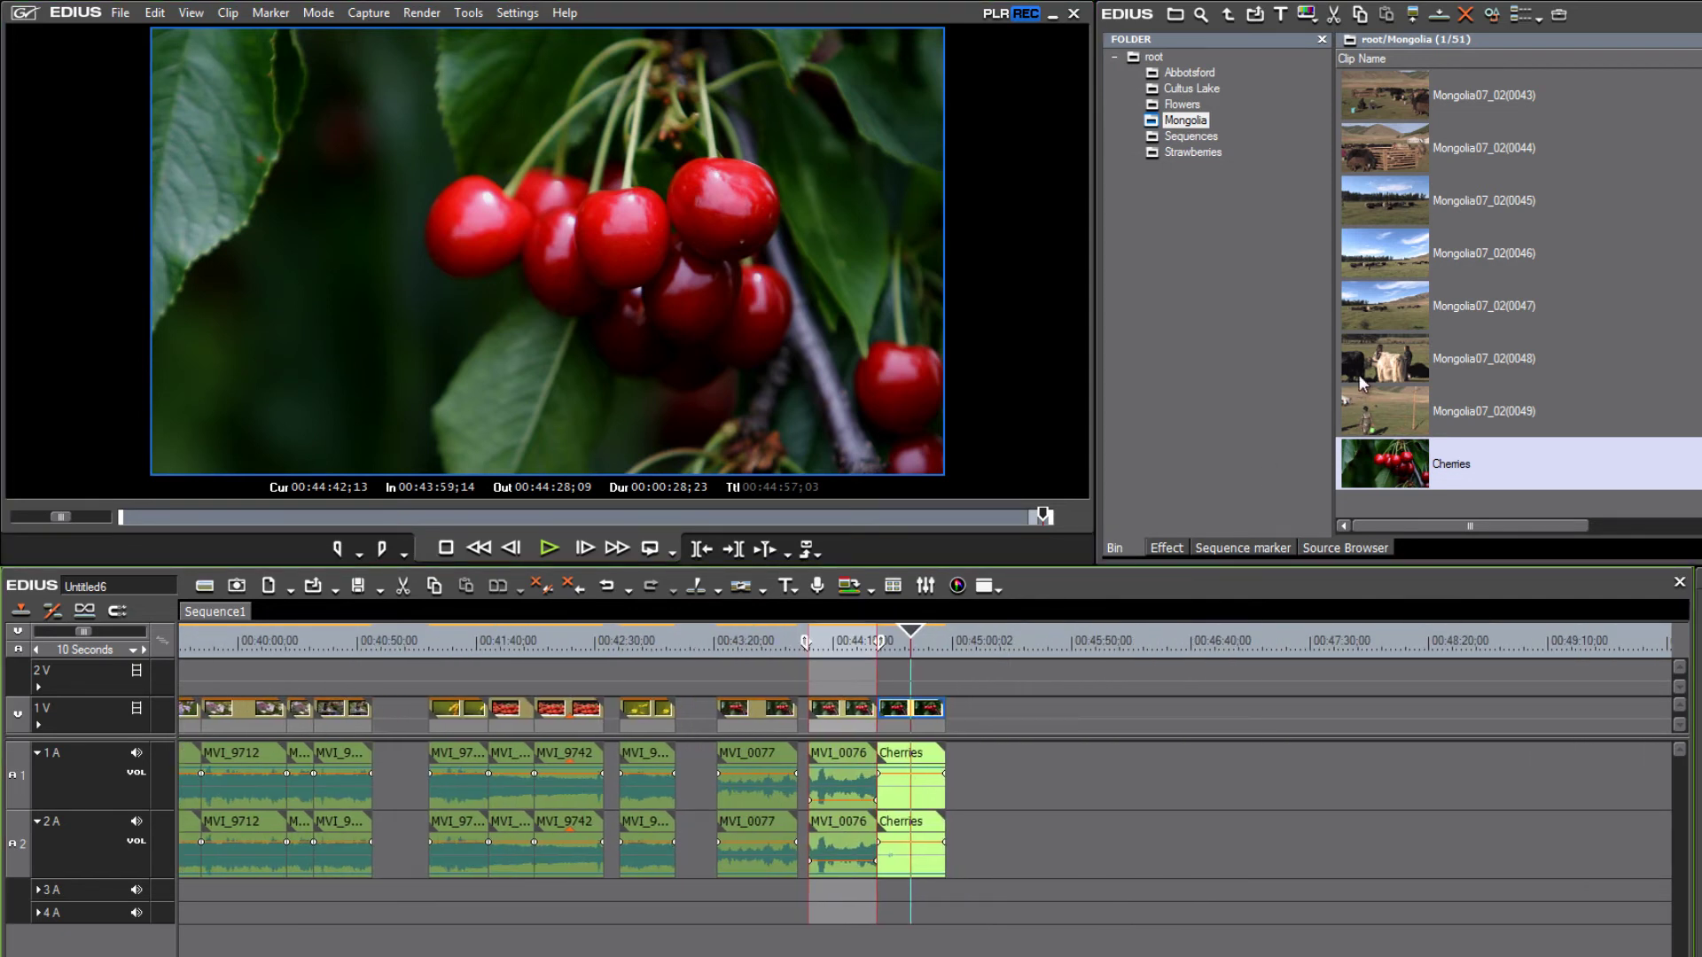
{"action": "scroll", "coordinate": [1516, 283], "scroll_direction": "up", "scroll_amount": 10}
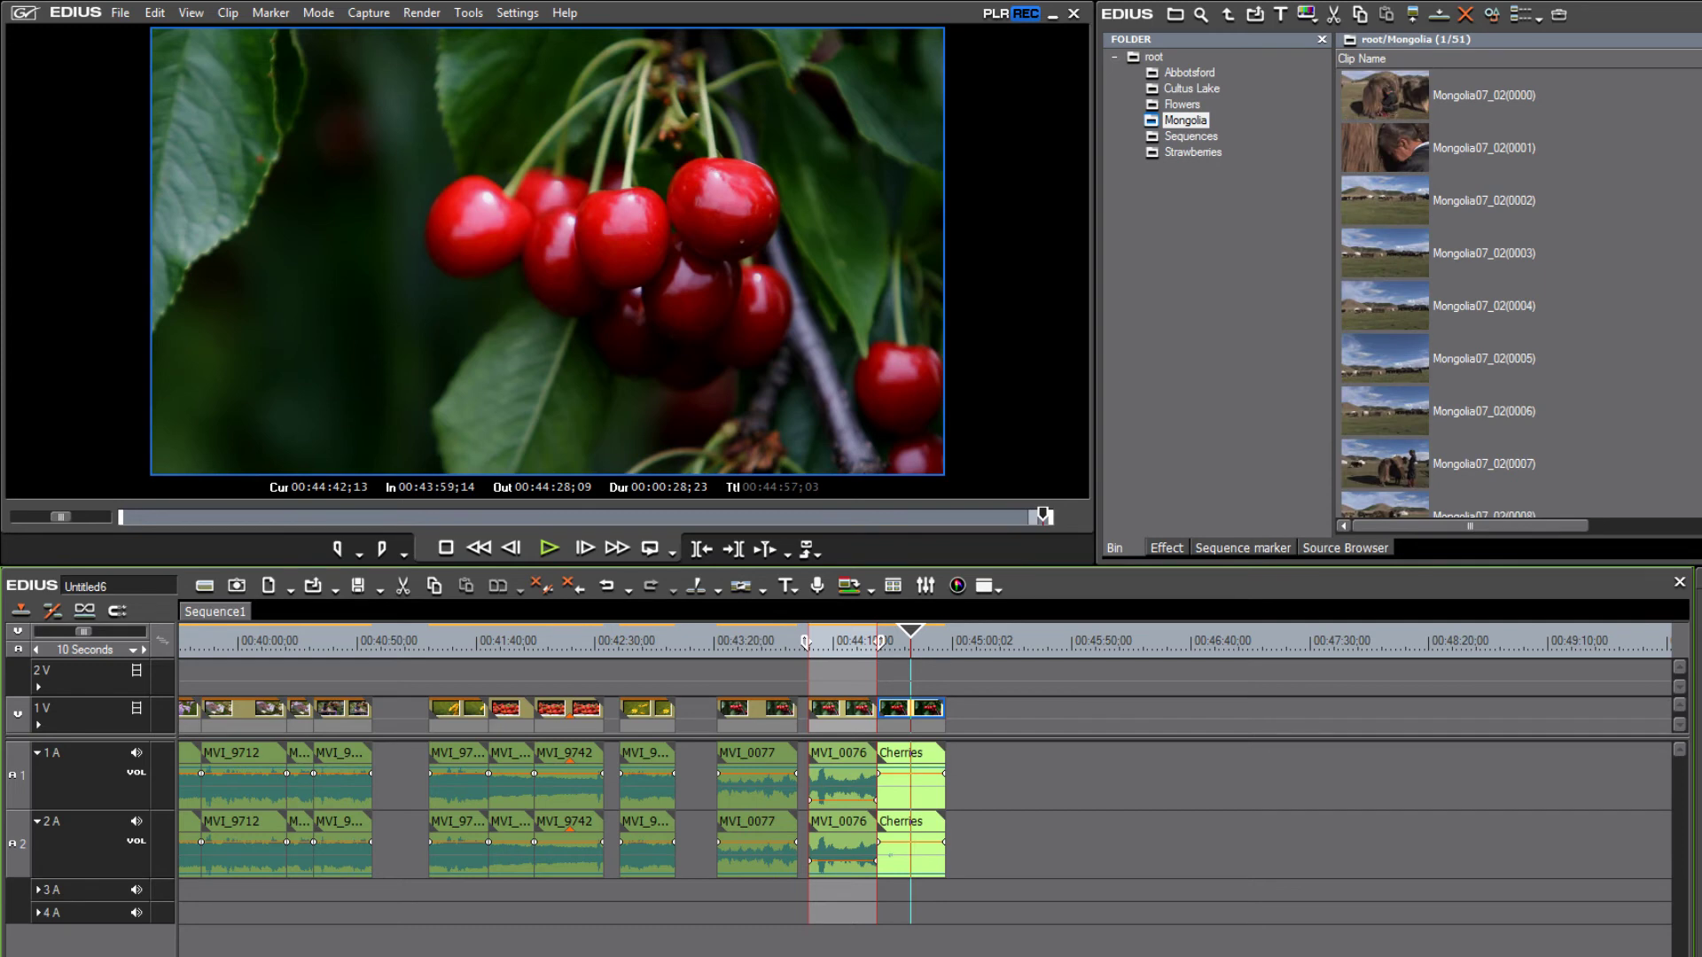
{"action": "left_click_drag", "start_coordinate": [1507, 95], "coordinate": [1000, 797]}
{"action": "left_click", "coordinate": [1006, 640]}
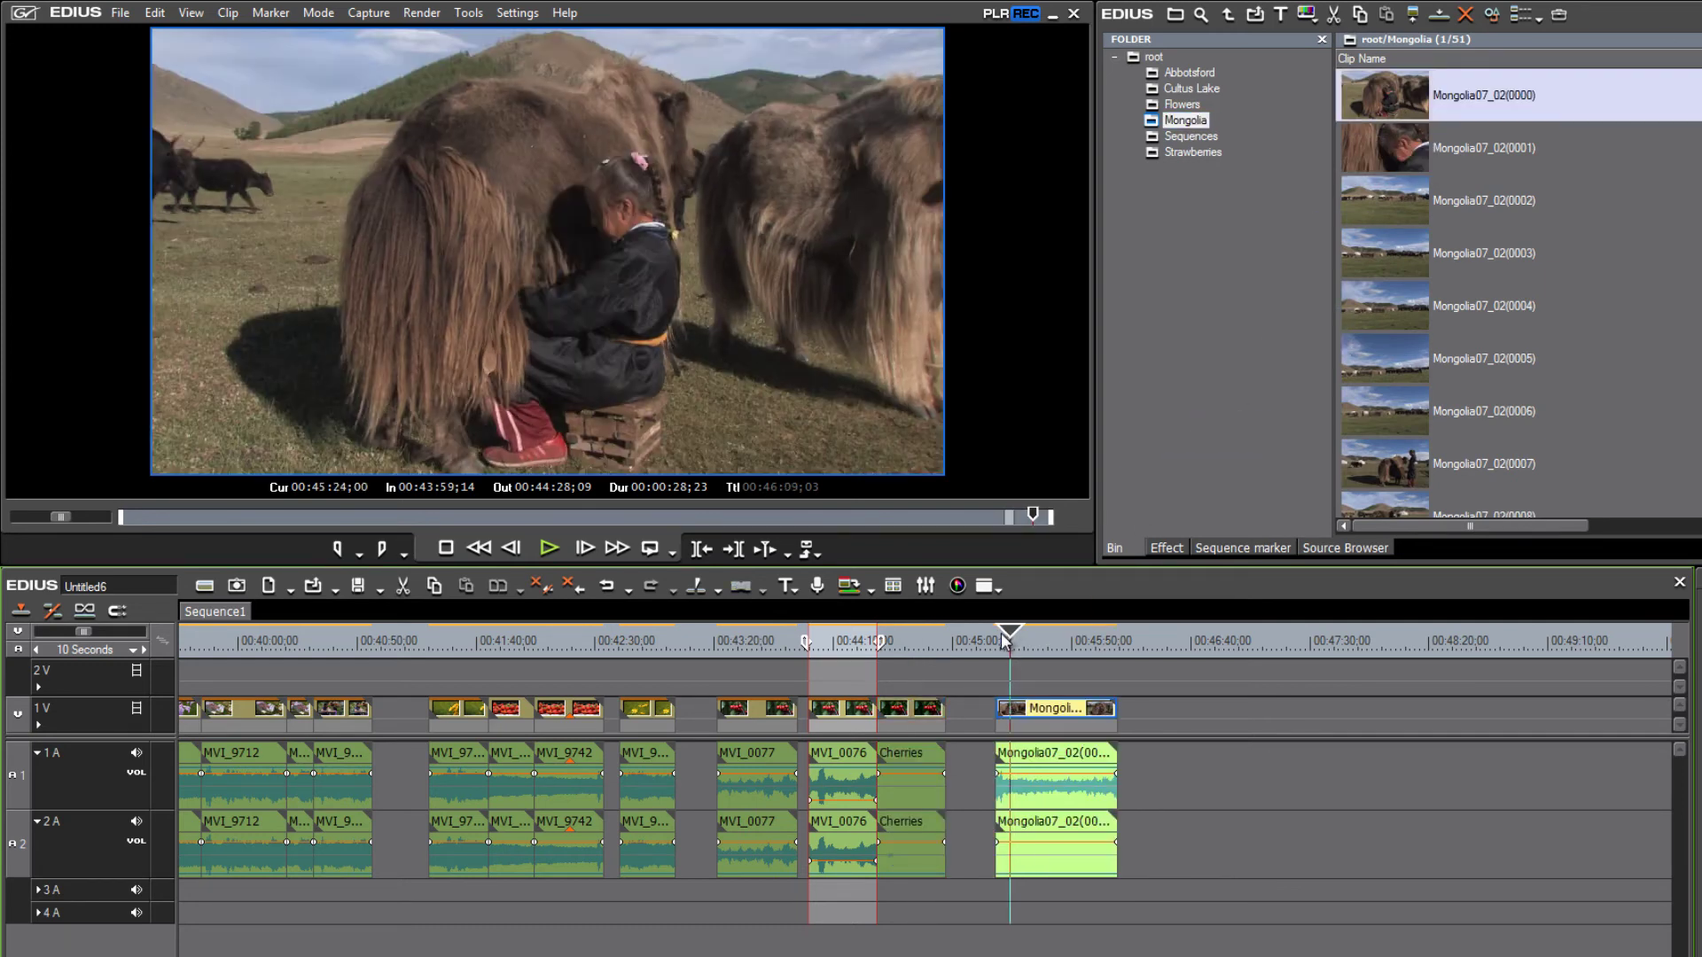
Review the opening part of the Mongolia07_02(0000) clip on the timeline
{"action": "left_click_drag", "start_coordinate": [1004, 640], "coordinate": [1017, 641]}
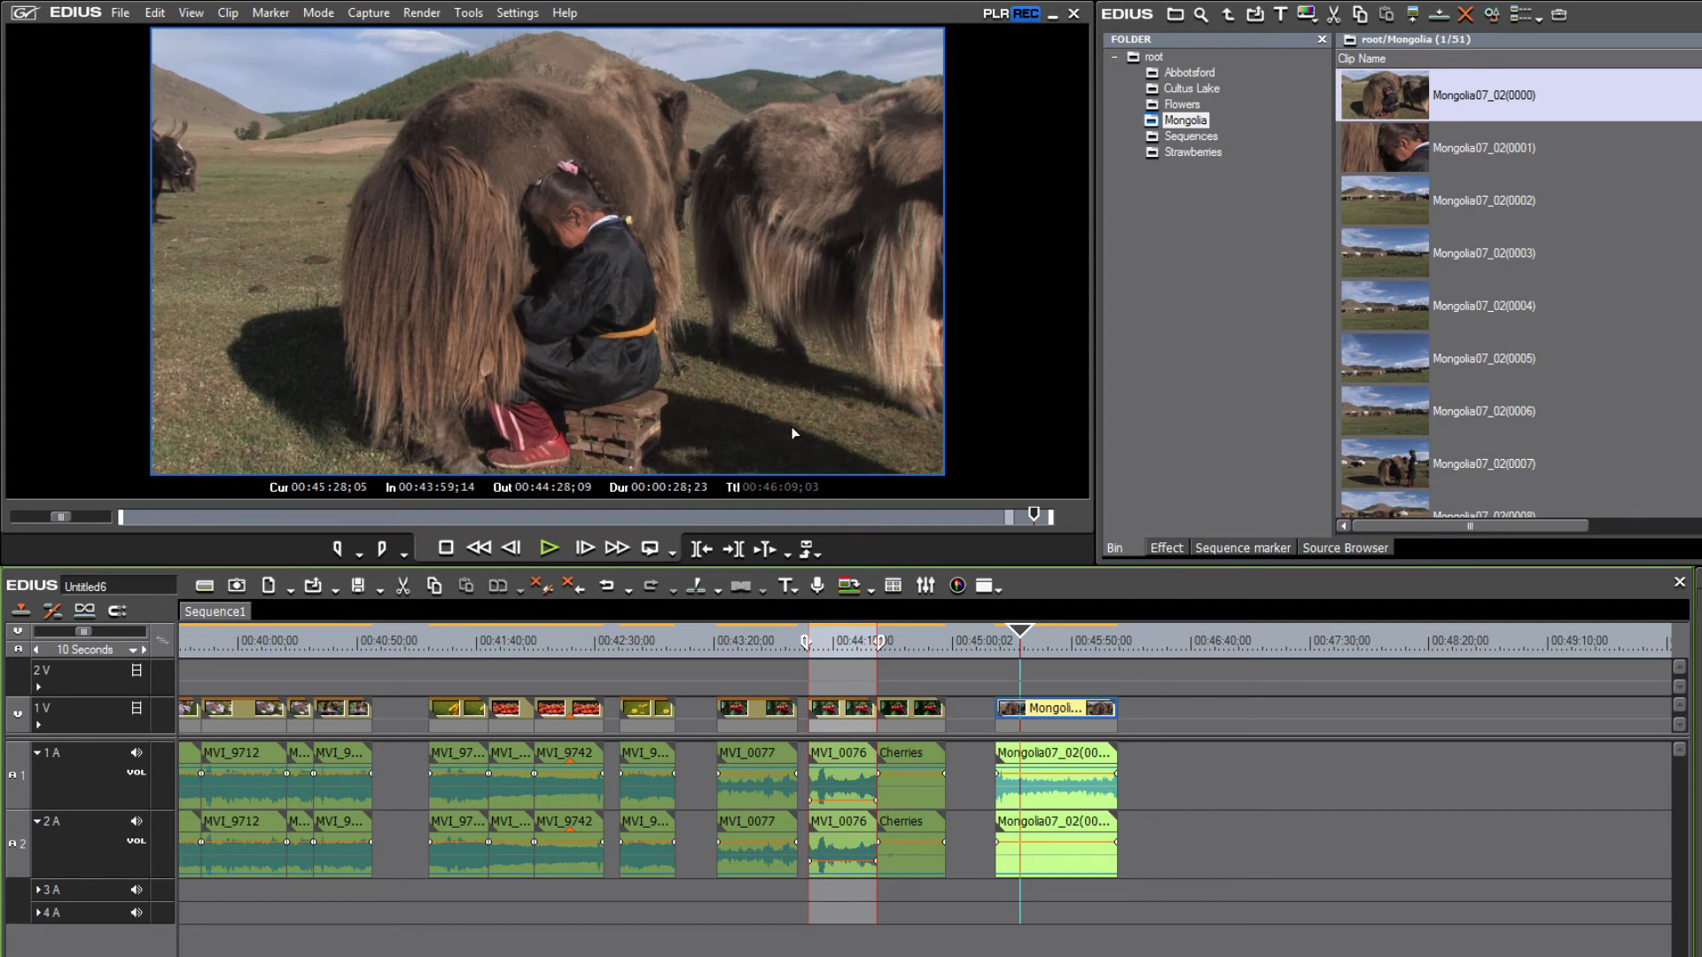
{"action": "key", "text": "space"}
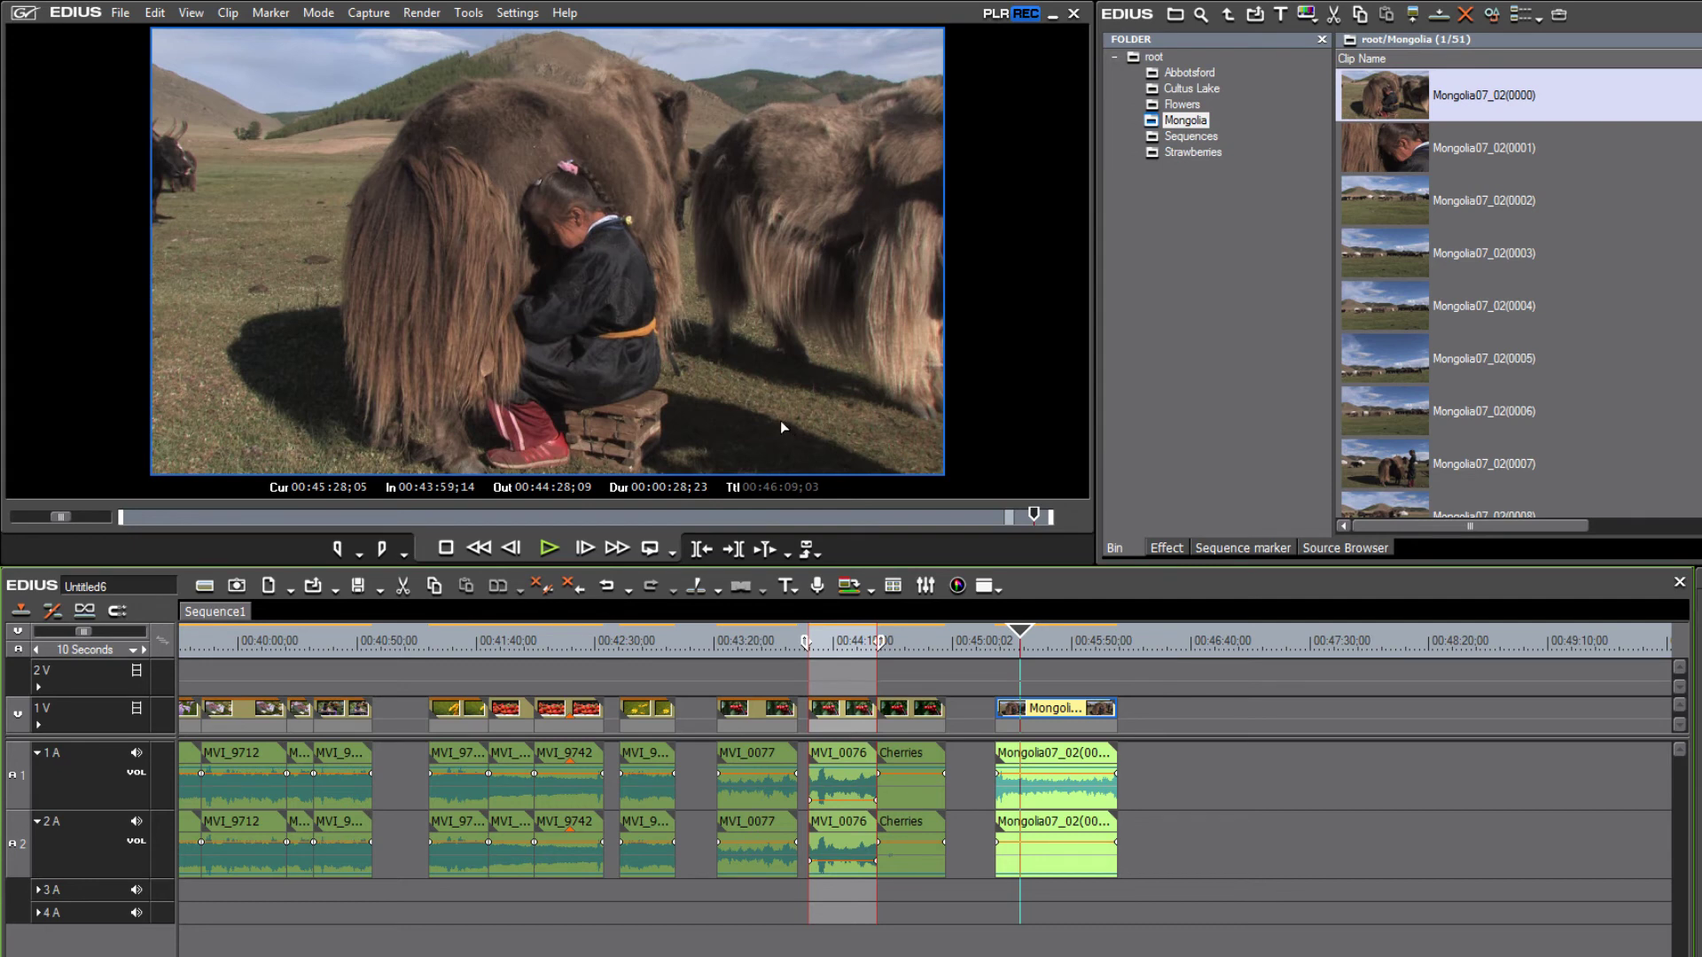
{"action": "left_click", "coordinate": [1025, 642]}
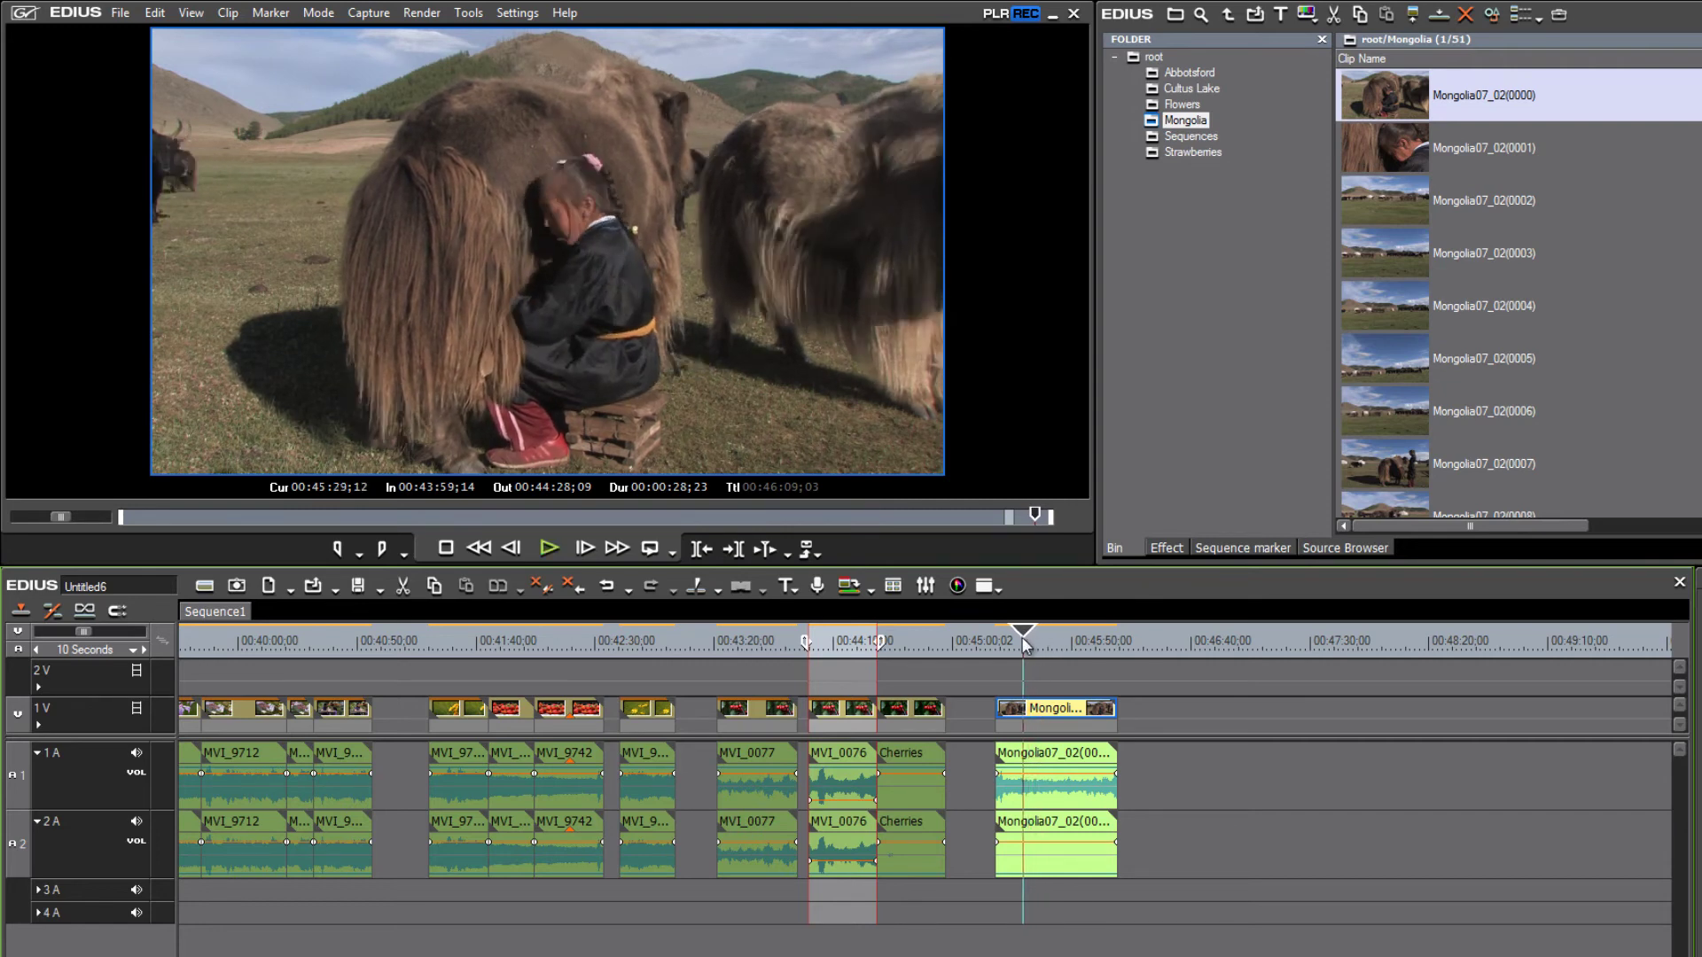
{"action": "left_click_drag", "start_coordinate": [1026, 644], "coordinate": [1025, 644]}
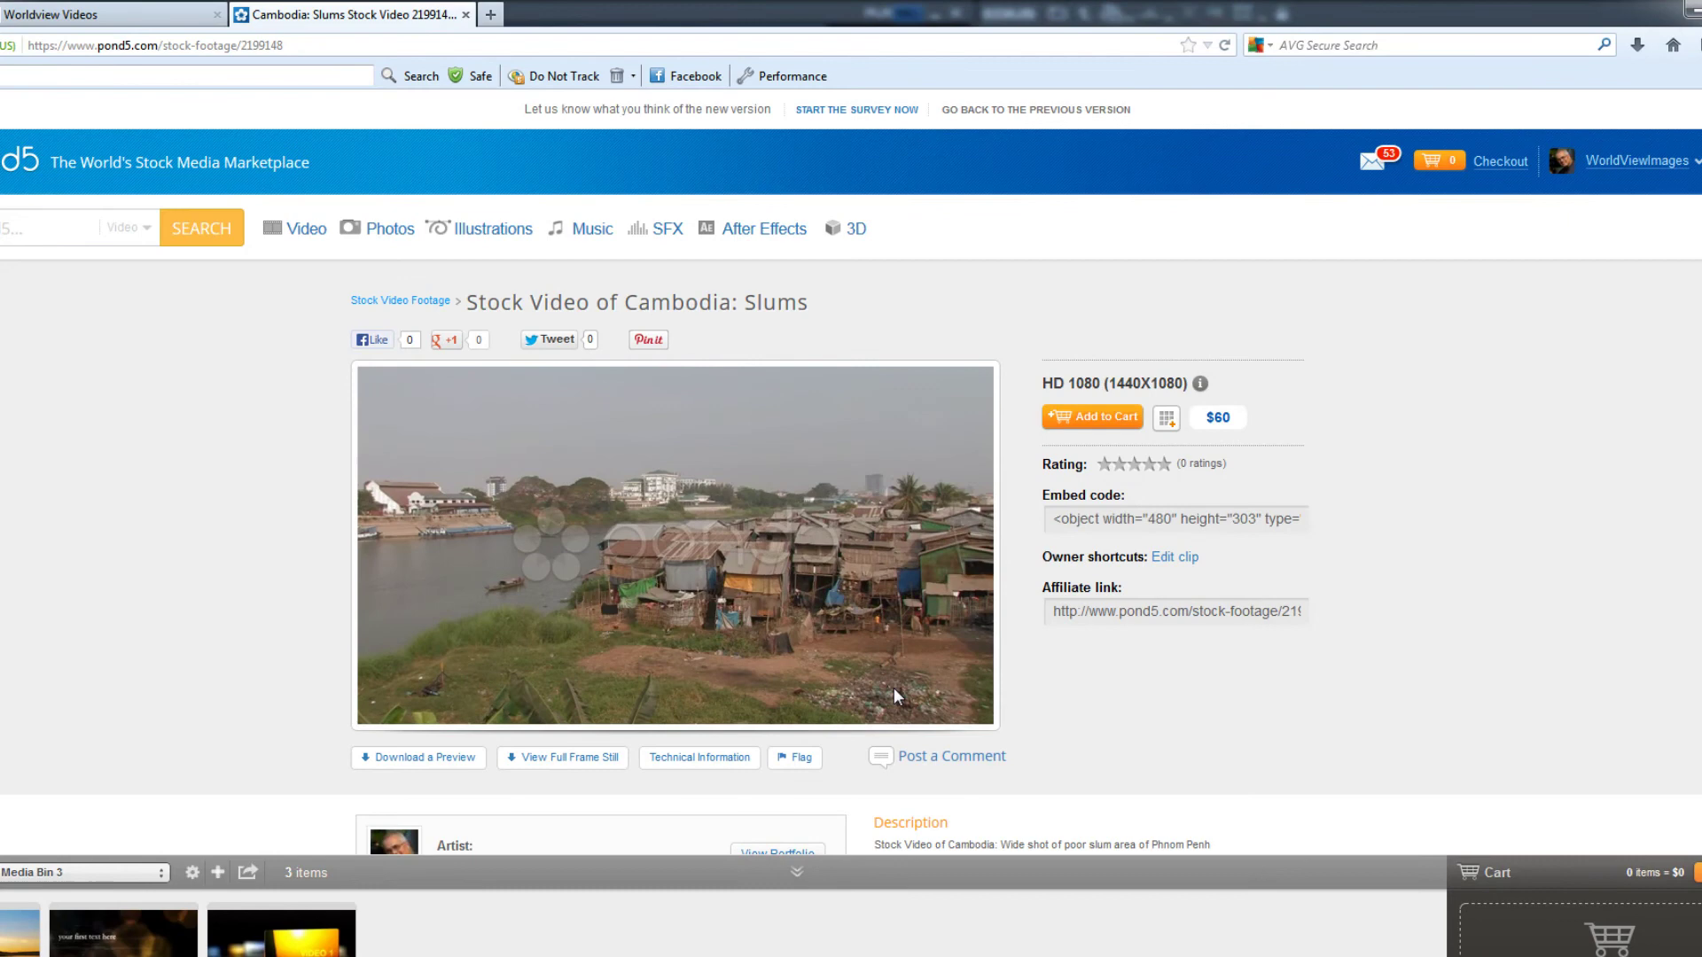
In Firefox, look over the Pond5 page for Cambodia: Slums and its related clips, and view the Worldview Videos home page
{"action": "mouse_move", "coordinate": [895, 696]}
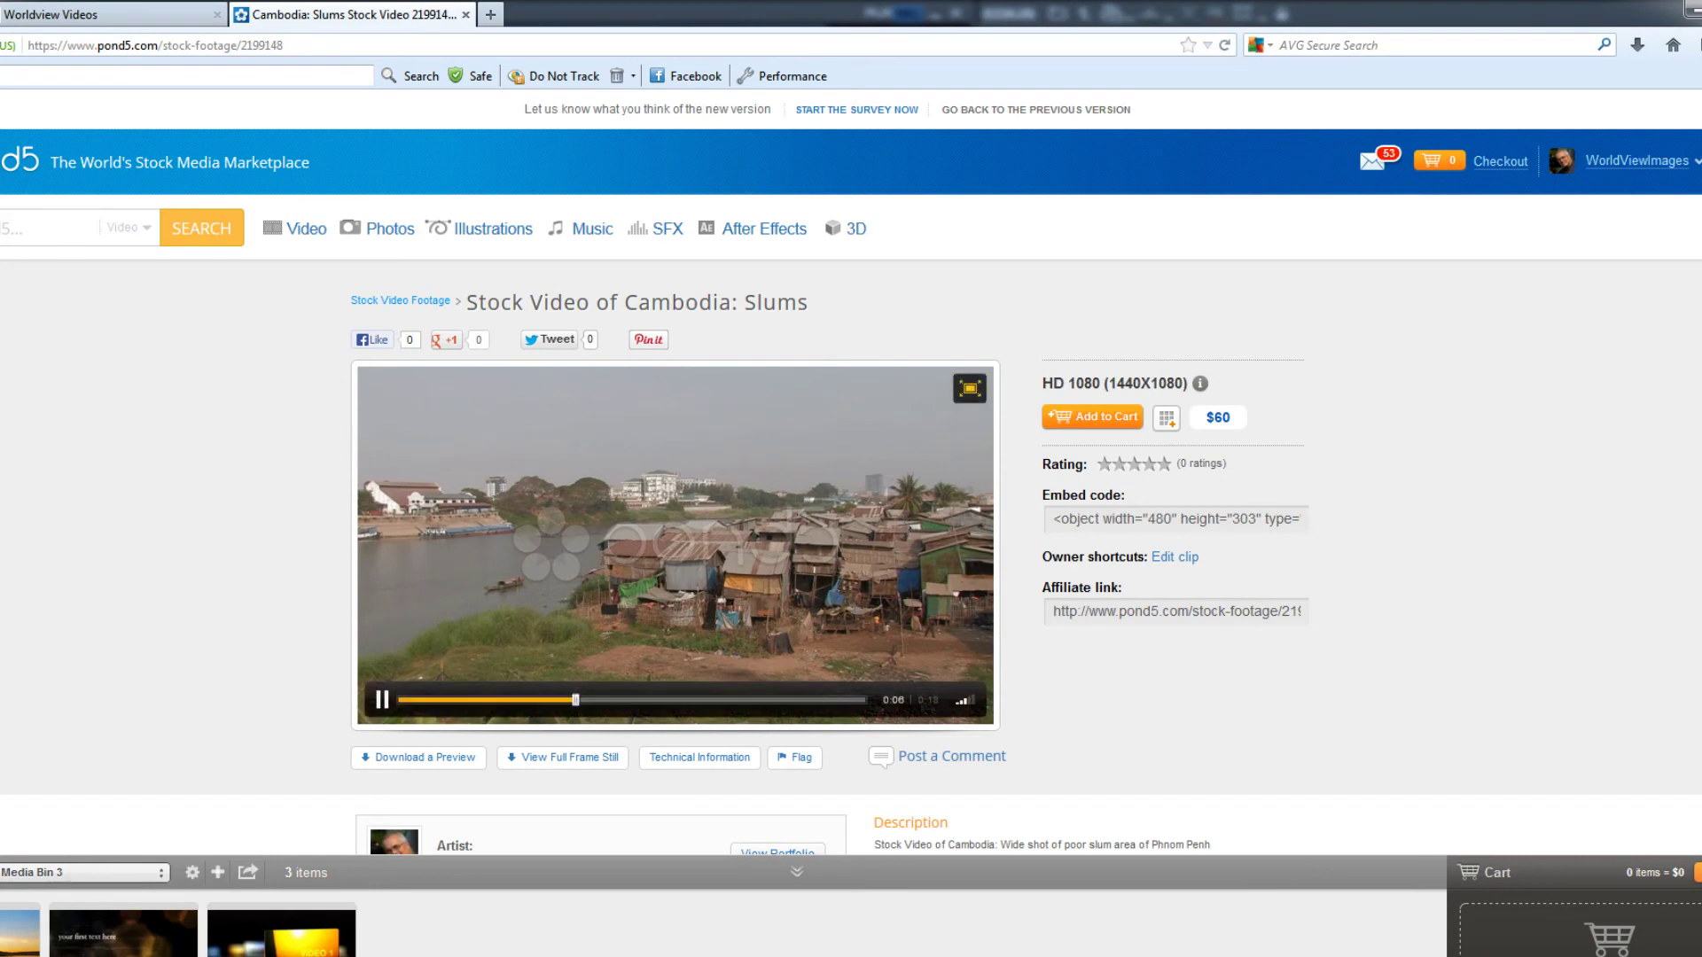
{"action": "scroll", "coordinate": [851, 478], "scroll_direction": "down", "scroll_amount": 10}
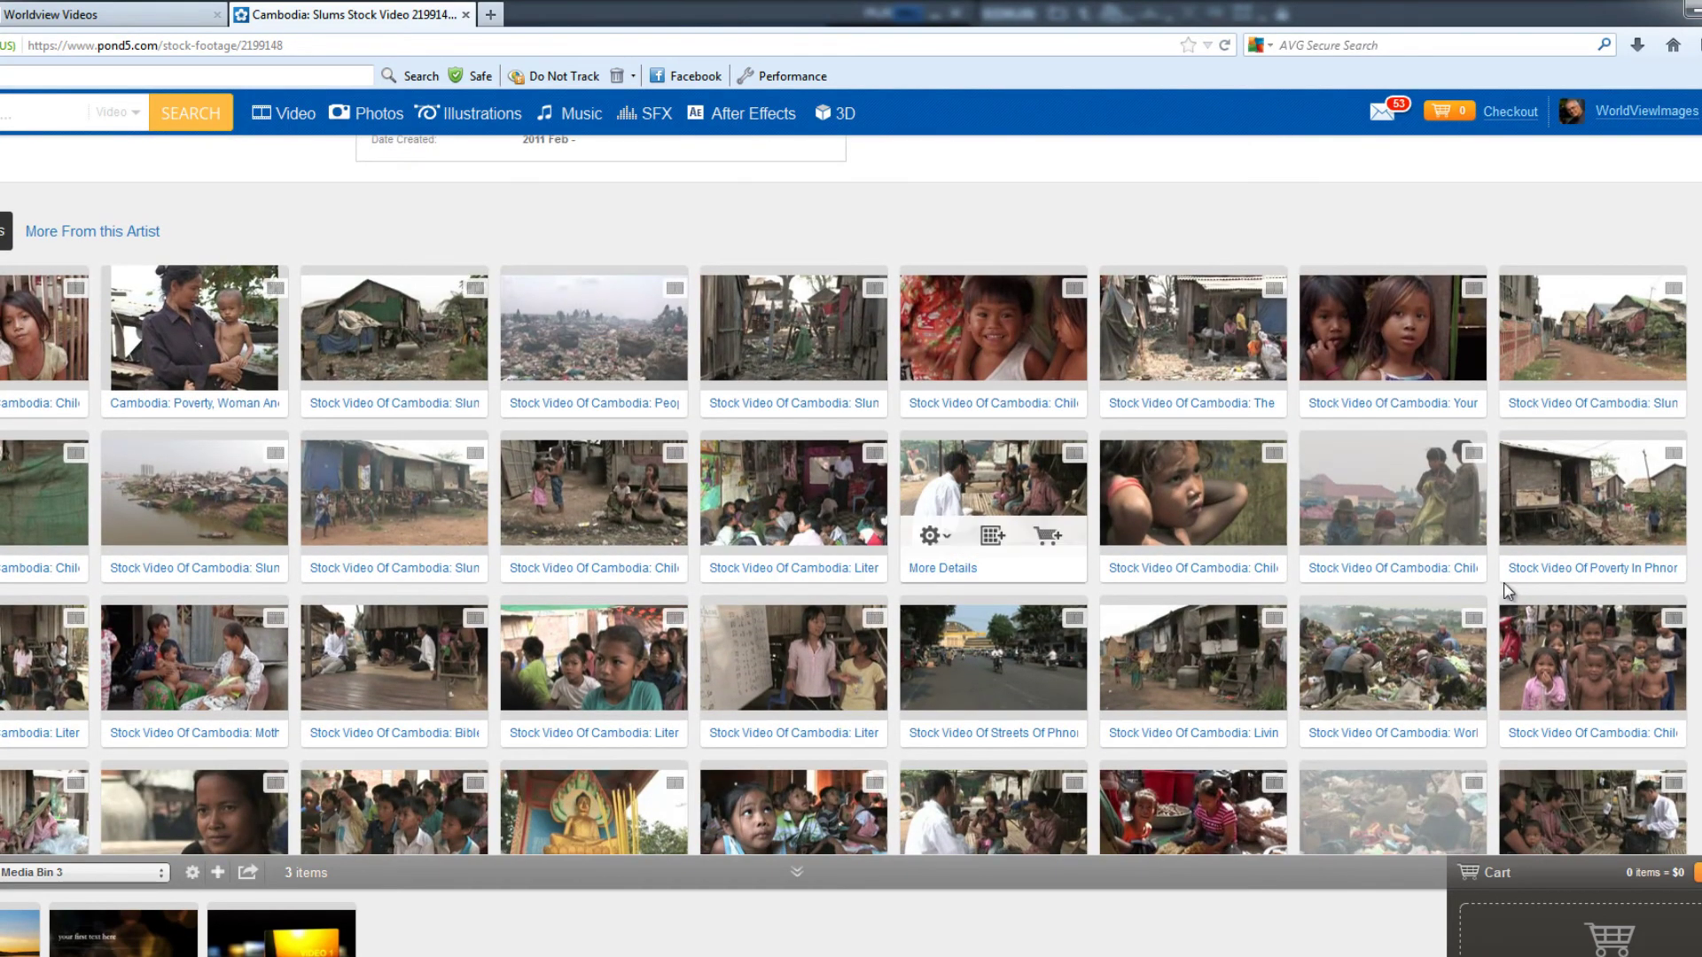
{"action": "scroll", "coordinate": [537, 218], "scroll_direction": "up", "scroll_amount": 10}
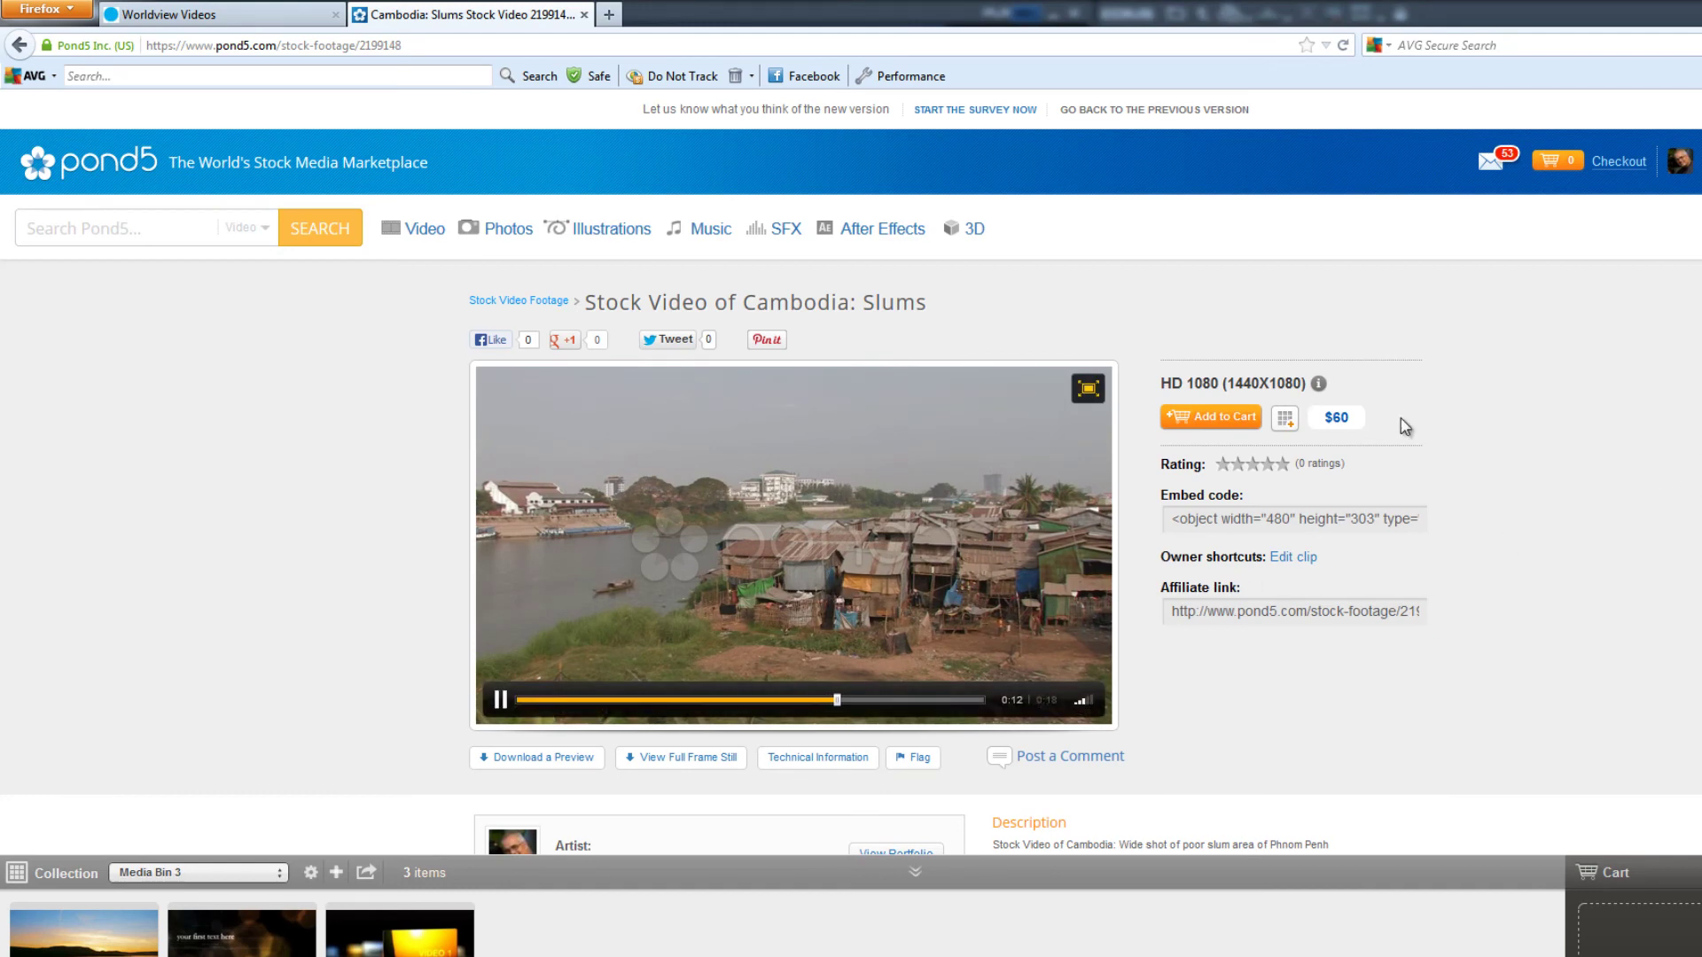
{"action": "left_click", "coordinate": [255, 22]}
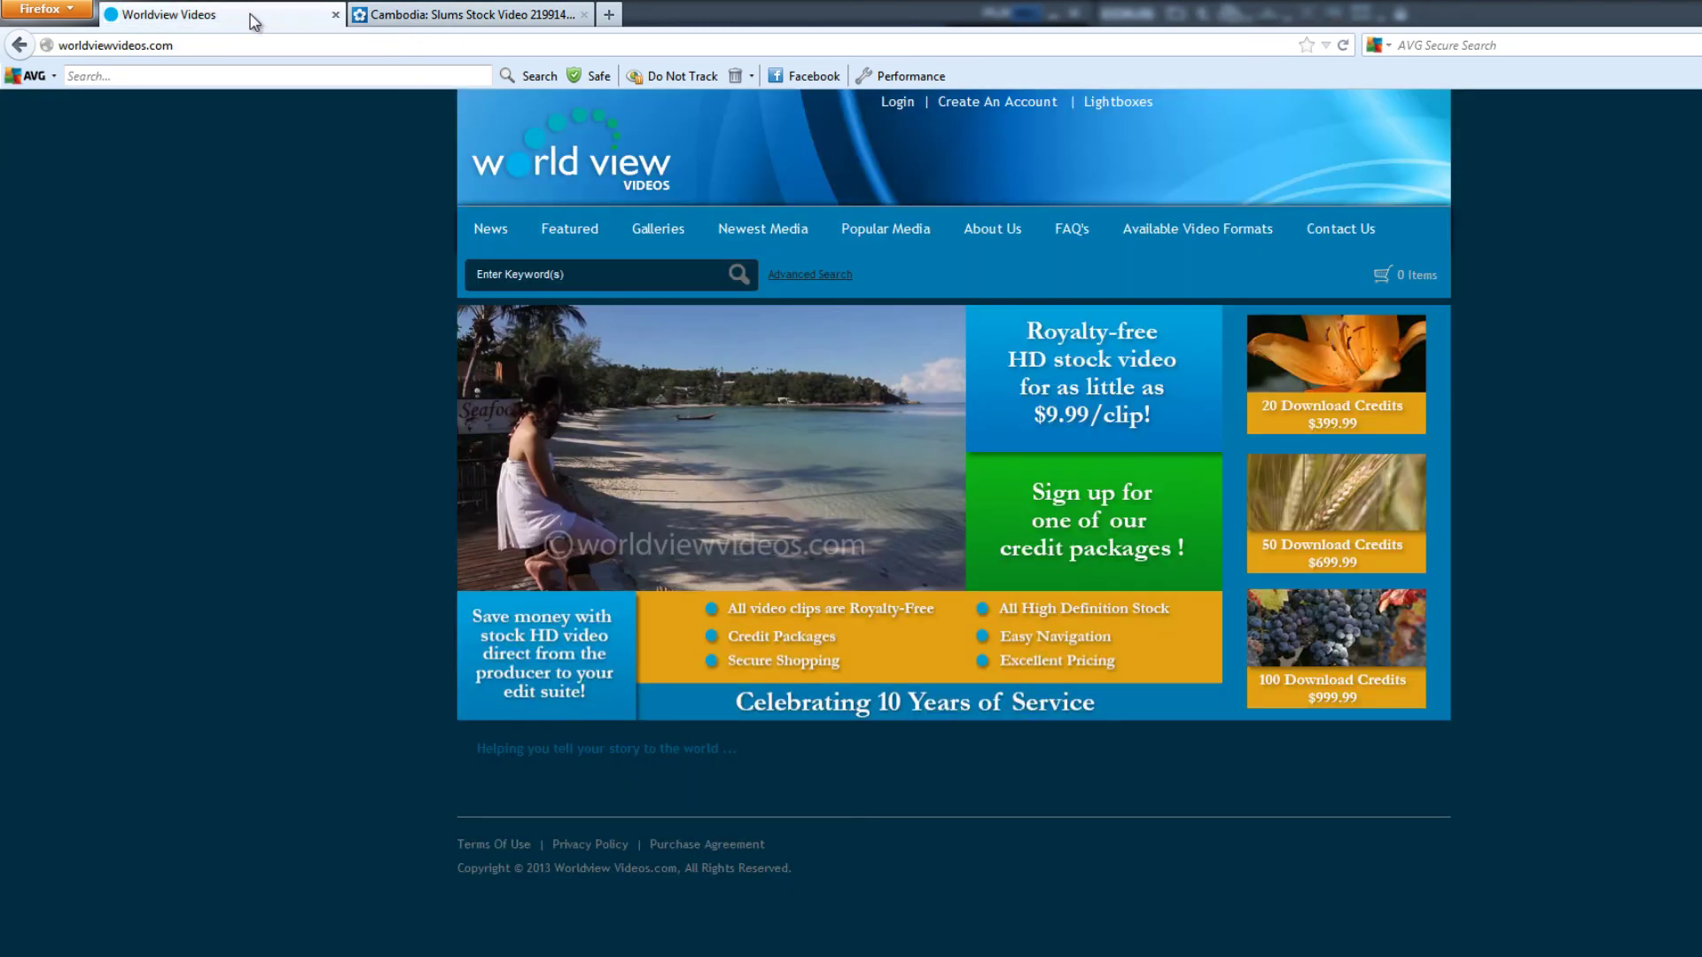